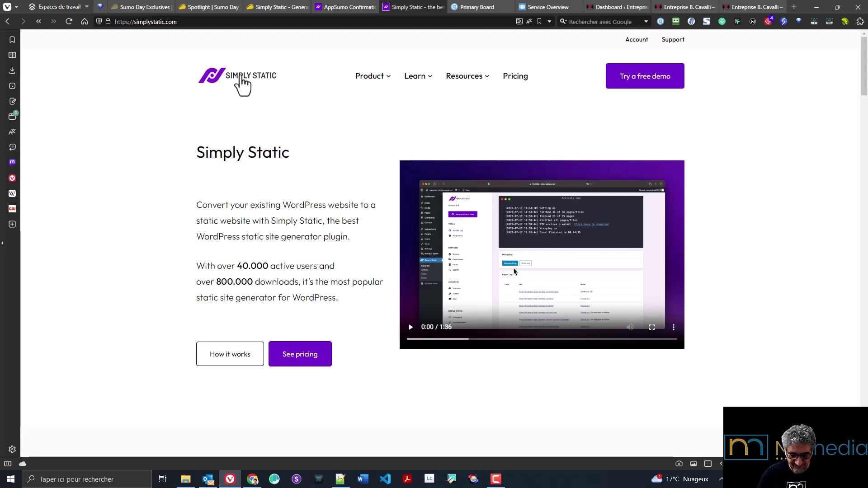
- Look at the WordPress dashboard and review the full French home page of bcavalliwp.nmdevstarthost.com
{"action": "left_click", "coordinate": [597, 5]}
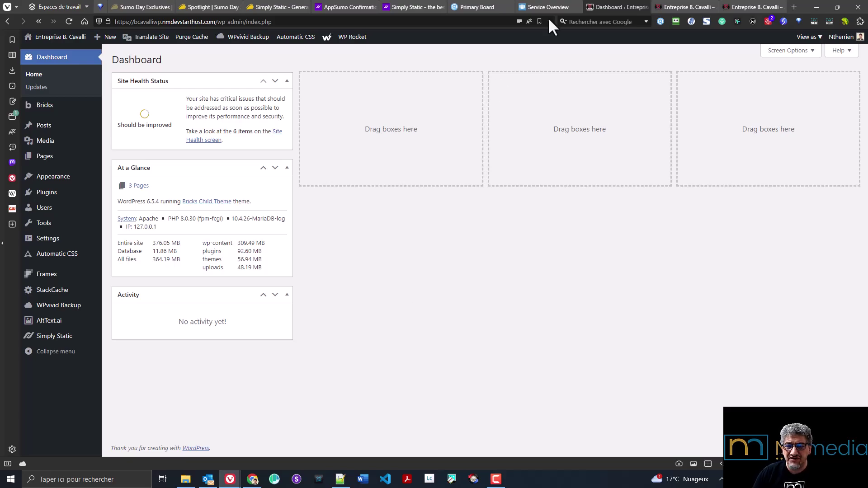
{"action": "left_click", "coordinate": [686, 6]}
{"action": "scroll", "coordinate": [407, 172], "scroll_direction": "down", "scroll_amount": 2}
{"action": "scroll", "coordinate": [407, 176], "scroll_direction": "down", "scroll_amount": 15}
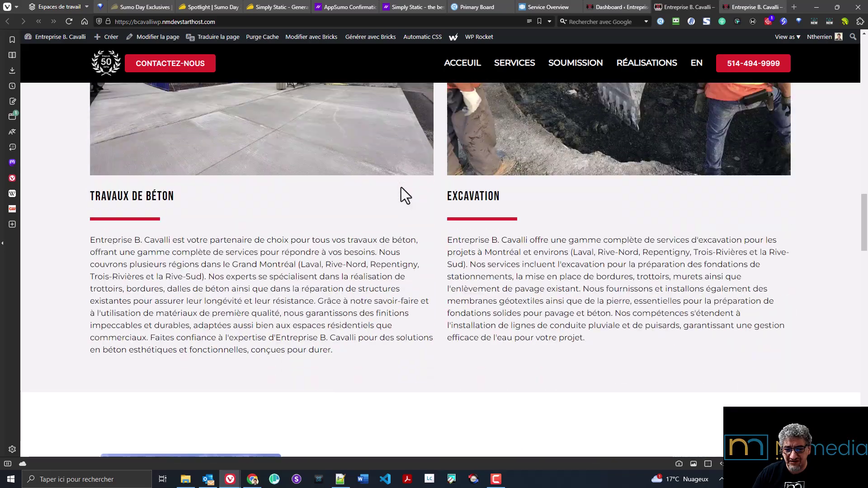
{"action": "scroll", "coordinate": [401, 187], "scroll_direction": "down", "scroll_amount": 20}
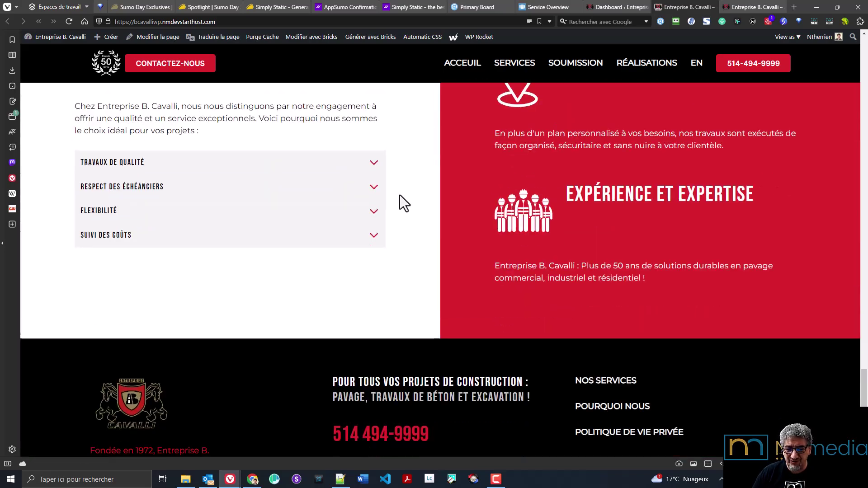
{"action": "scroll", "coordinate": [400, 194], "scroll_direction": "down", "scroll_amount": 4}
{"action": "scroll", "coordinate": [799, 203], "scroll_direction": "up", "scroll_amount": 20}
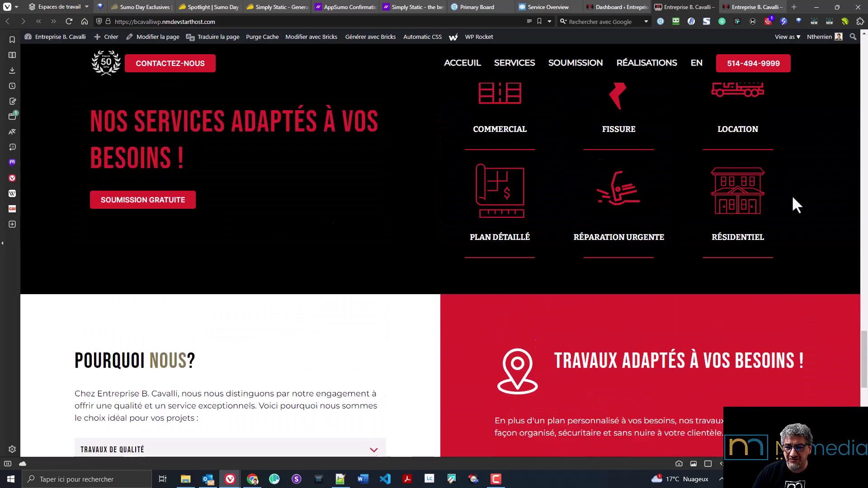
{"action": "scroll", "coordinate": [776, 200], "scroll_direction": "up", "scroll_amount": 10}
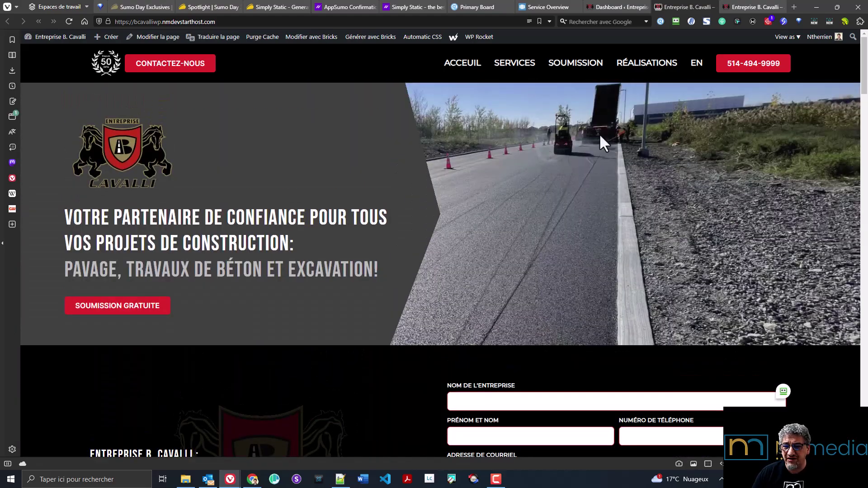
- Load the English version of the site's home page and review its sections down to the footer area
{"action": "left_click", "coordinate": [696, 62]}
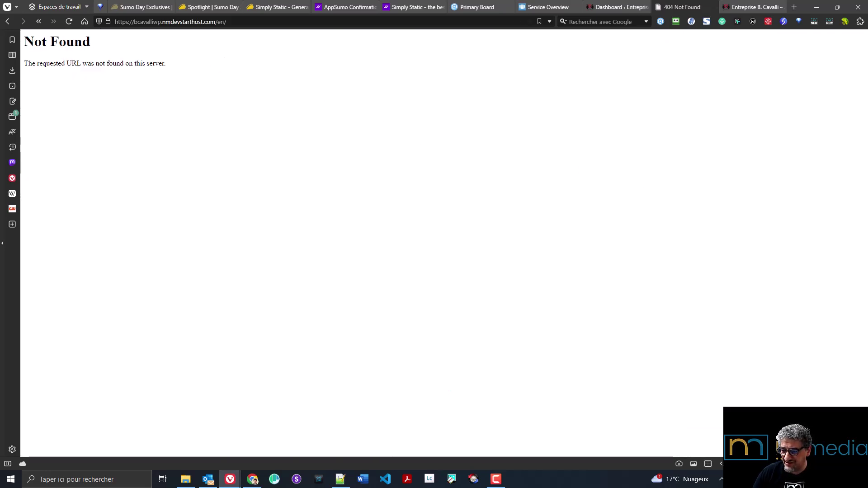
{"action": "key", "text": "F5"}
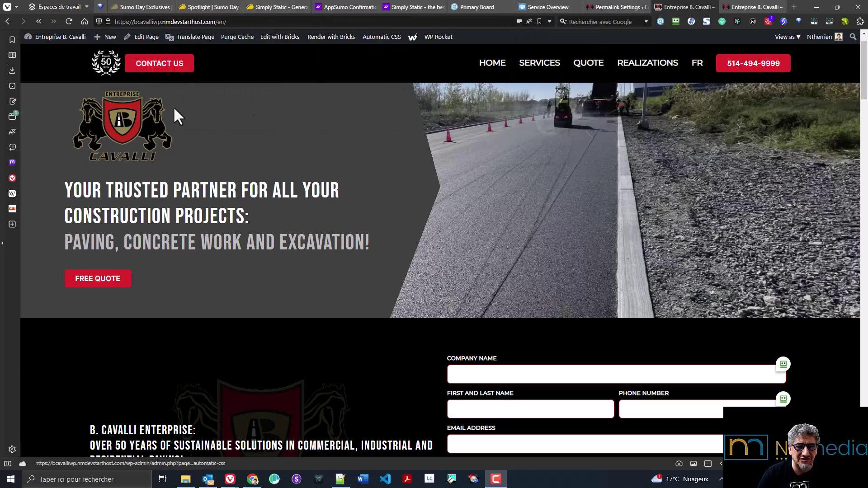
{"action": "scroll", "coordinate": [534, 235], "scroll_direction": "down", "scroll_amount": 7}
{"action": "scroll", "coordinate": [502, 248], "scroll_direction": "down", "scroll_amount": 5}
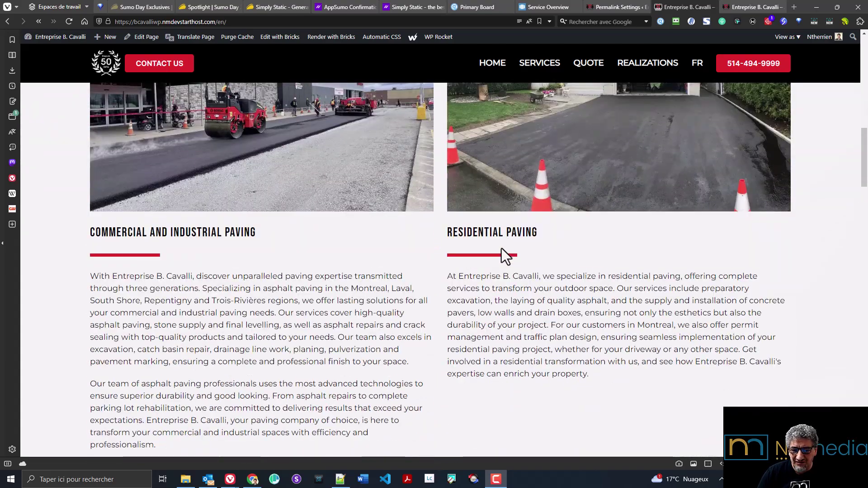
{"action": "scroll", "coordinate": [501, 248], "scroll_direction": "down", "scroll_amount": 8}
{"action": "scroll", "coordinate": [498, 249], "scroll_direction": "down", "scroll_amount": 13}
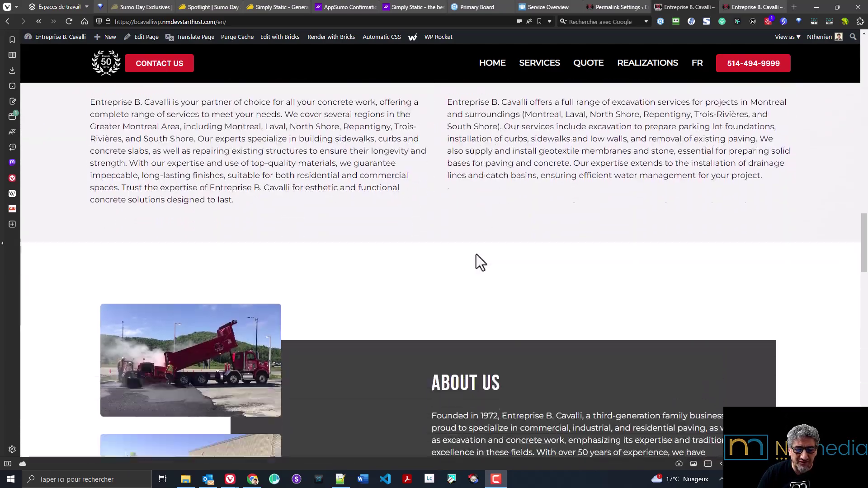
{"action": "scroll", "coordinate": [421, 251], "scroll_direction": "down", "scroll_amount": 14}
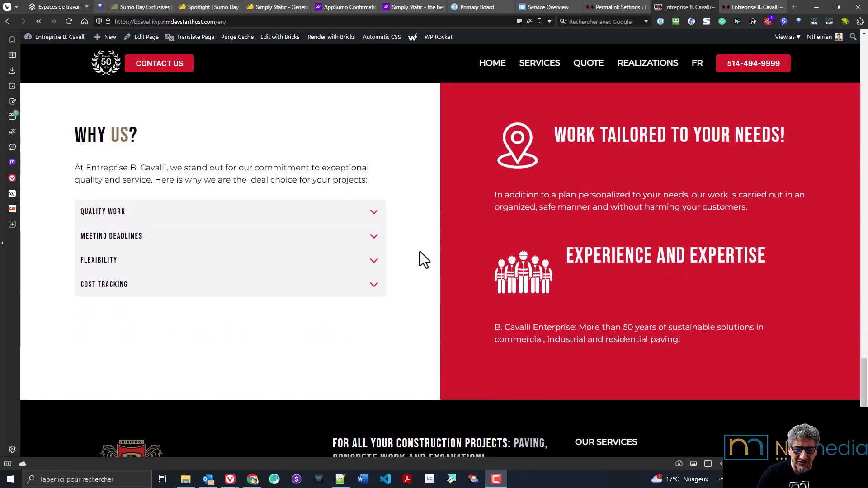
{"action": "scroll", "coordinate": [423, 249], "scroll_direction": "up", "scroll_amount": 13}
{"action": "scroll", "coordinate": [424, 249], "scroll_direction": "up", "scroll_amount": 12}
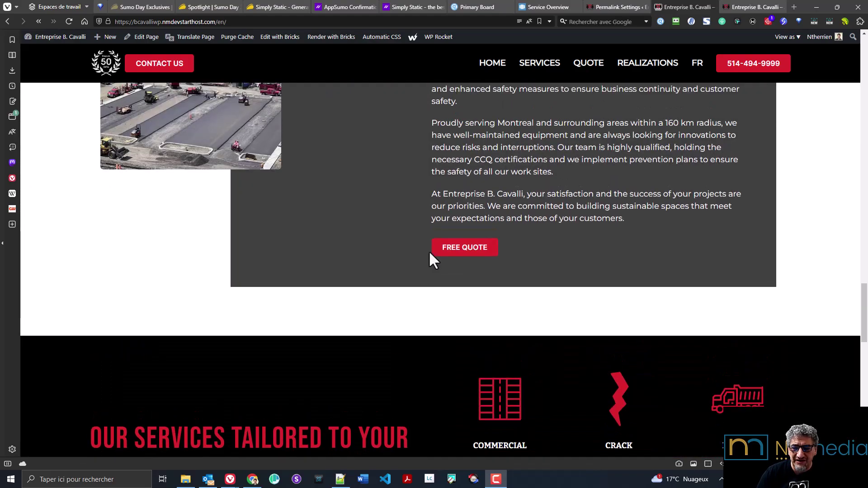
{"action": "scroll", "coordinate": [593, 210], "scroll_direction": "up", "scroll_amount": 5}
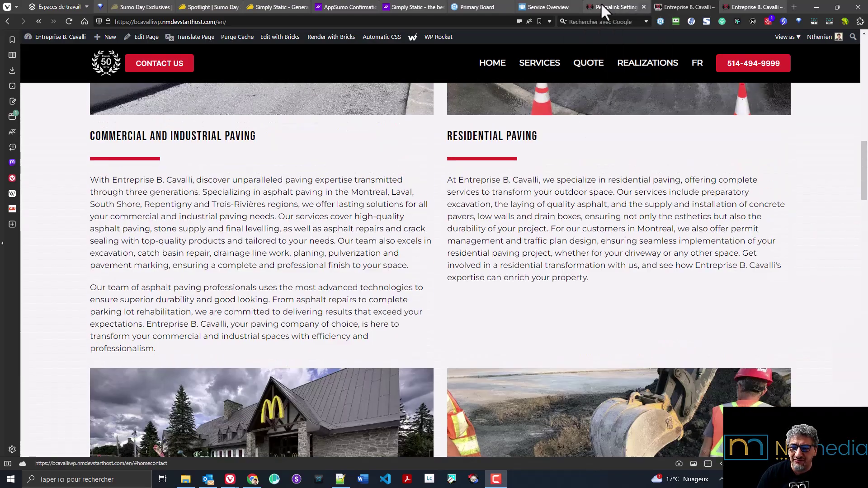
- Review the WordPress site's installed plugins and deactivate InstaWP Connect
{"action": "left_click", "coordinate": [600, 5]}
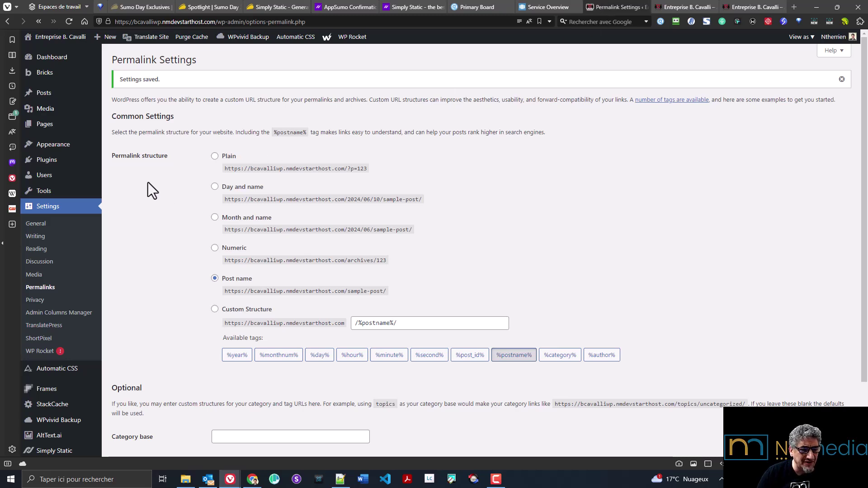
{"action": "left_click", "coordinate": [47, 159]}
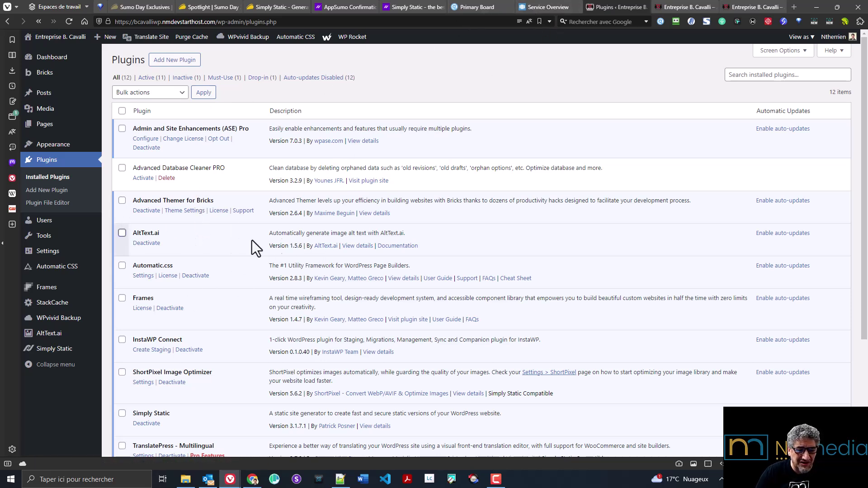
{"action": "scroll", "coordinate": [204, 254], "scroll_direction": "down", "scroll_amount": 1}
{"action": "scroll", "coordinate": [203, 253], "scroll_direction": "down", "scroll_amount": 6}
{"action": "scroll", "coordinate": [204, 251], "scroll_direction": "up", "scroll_amount": 7}
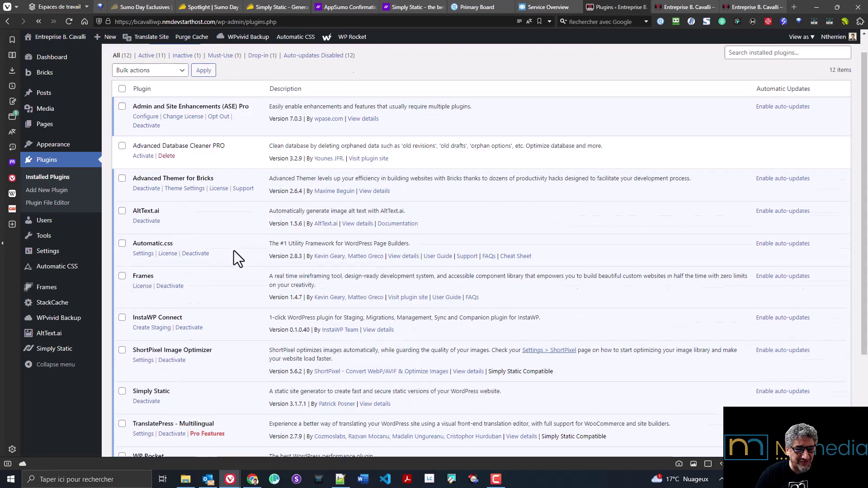
{"action": "scroll", "coordinate": [205, 248], "scroll_direction": "down", "scroll_amount": 4}
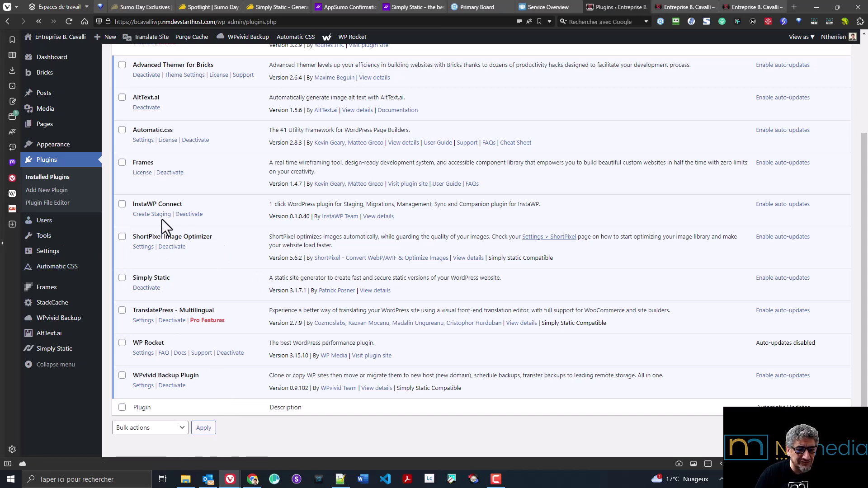
{"action": "left_click", "coordinate": [193, 215]}
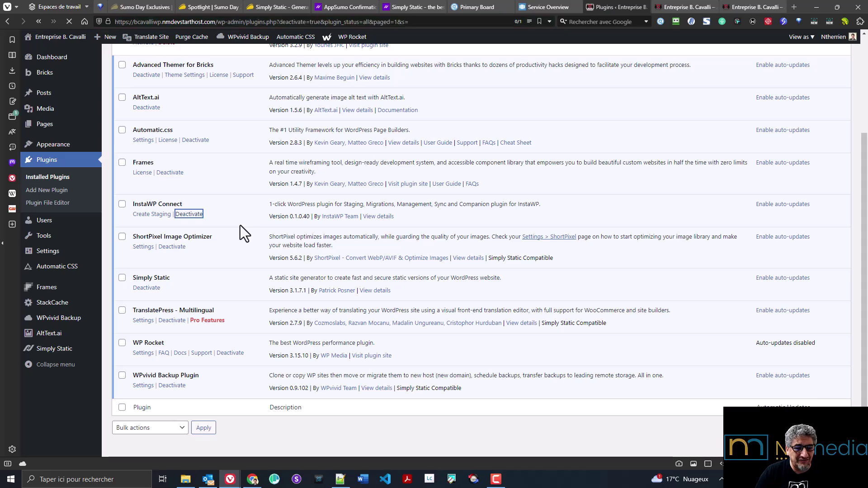
- Examine the ShortPixel Image Optimizer and WP Rocket entries among the installed plugins
{"action": "scroll", "coordinate": [240, 225], "scroll_direction": "down", "scroll_amount": 10}
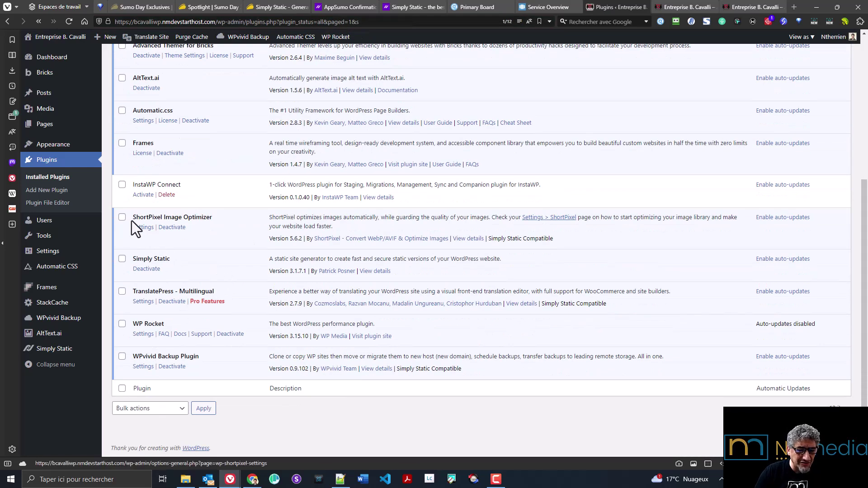
{"action": "left_click_drag", "start_coordinate": [131, 216], "coordinate": [224, 217]}
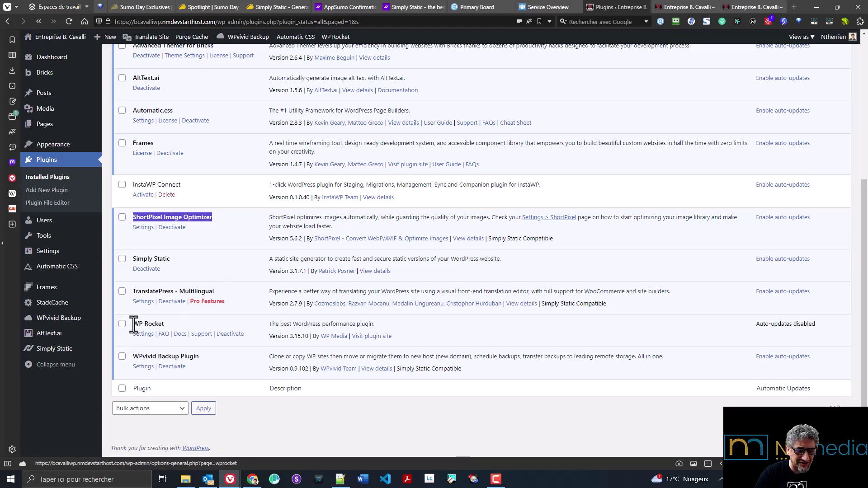
{"action": "left_click_drag", "start_coordinate": [134, 324], "coordinate": [167, 325]}
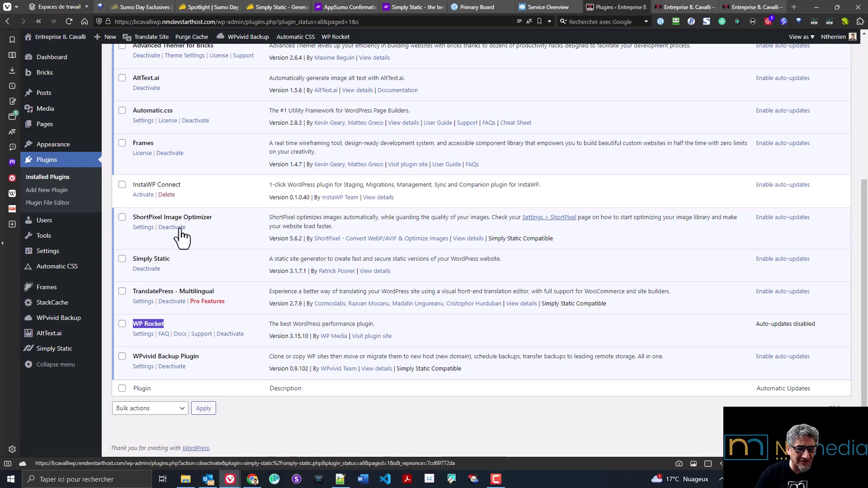
{"action": "left_click_drag", "start_coordinate": [212, 217], "coordinate": [131, 218]}
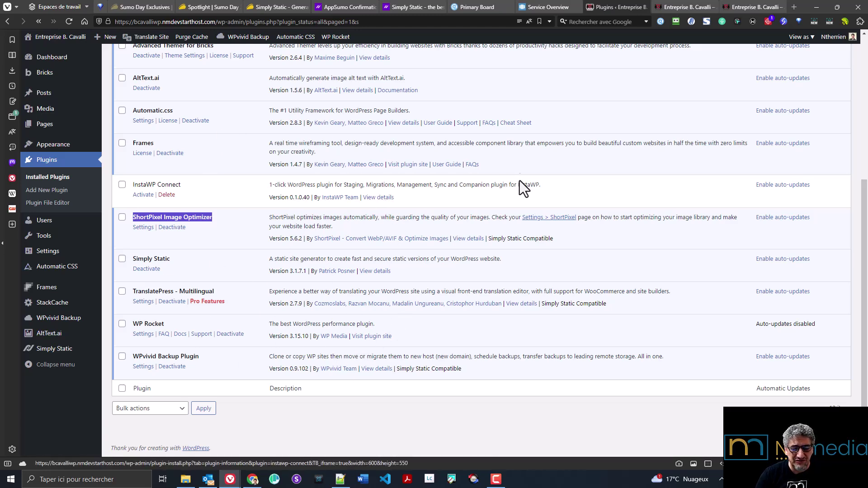
- Switch to the PageSpeed Insights window and check the mobile performance score for bcavalliwp.nmdevstarthost.com
{"action": "left_click", "coordinate": [688, 7]}
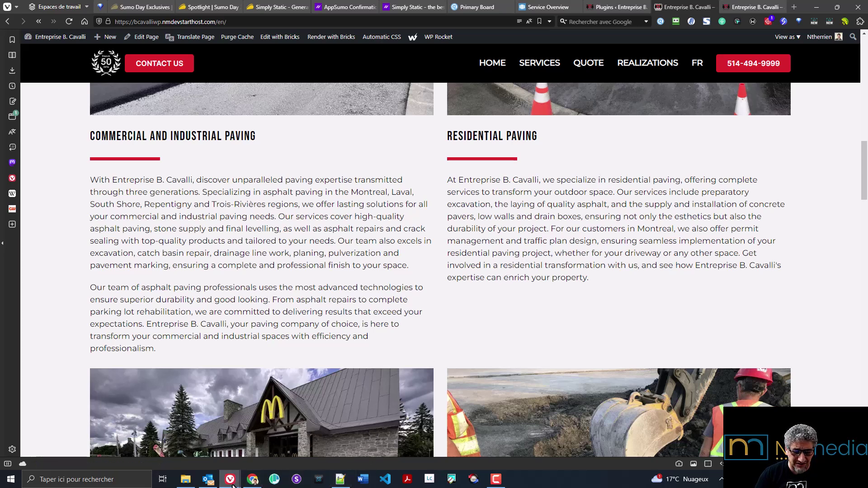
{"action": "mouse_move", "coordinate": [231, 480]}
{"action": "left_click", "coordinate": [260, 452]}
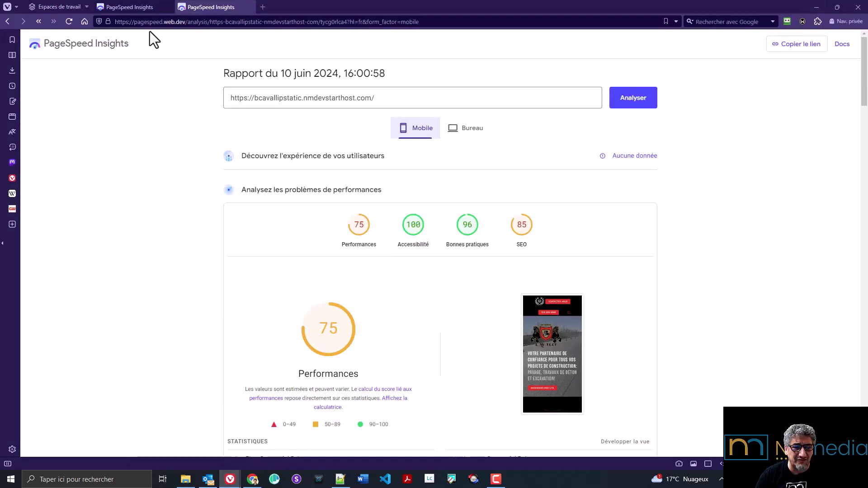
{"action": "left_click", "coordinate": [139, 9]}
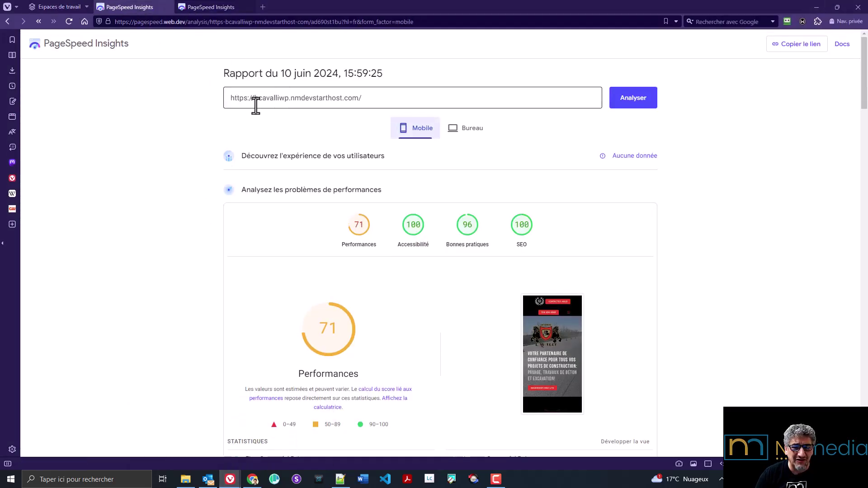
{"action": "left_click_drag", "start_coordinate": [364, 242], "coordinate": [341, 227]}
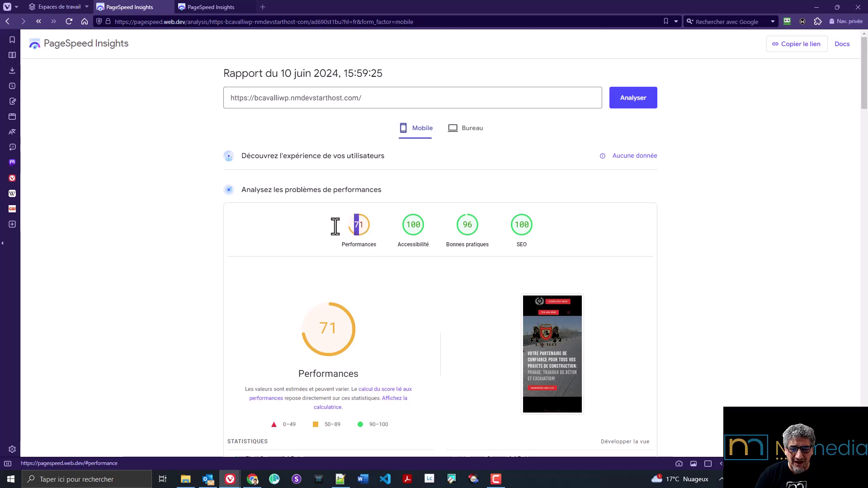
- Return to the main browser window and view the hosting control panel's service overview for nmdevstarthost.com
{"action": "left_click", "coordinate": [117, 286]}
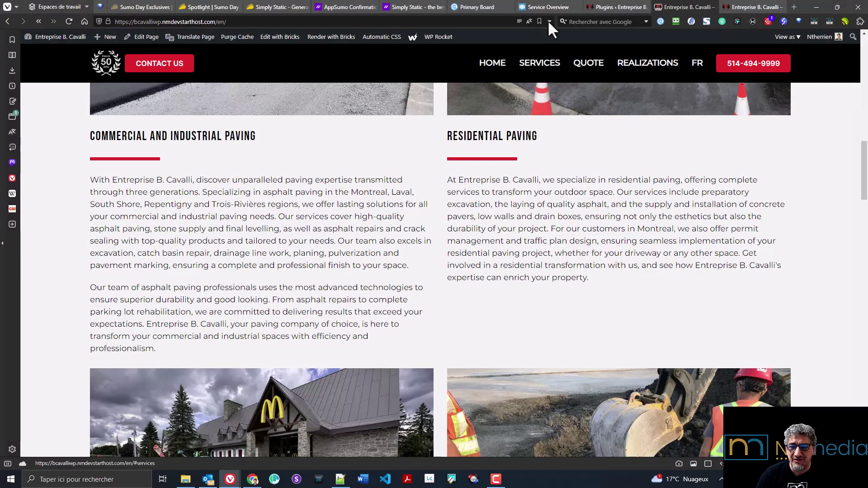
{"action": "left_click", "coordinate": [546, 2]}
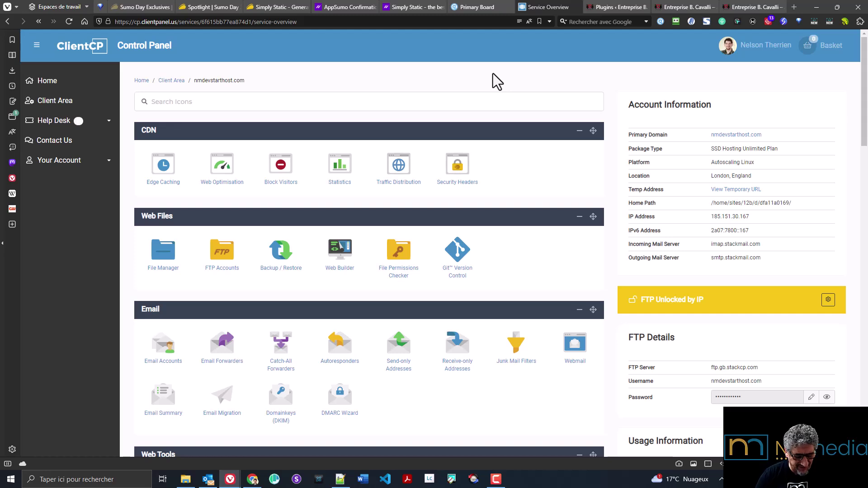
- Compare the desktop and mobile PageSpeed Insights scores of the WordPress site and minimize the report window
{"action": "key", "text": "alt+Tab"}
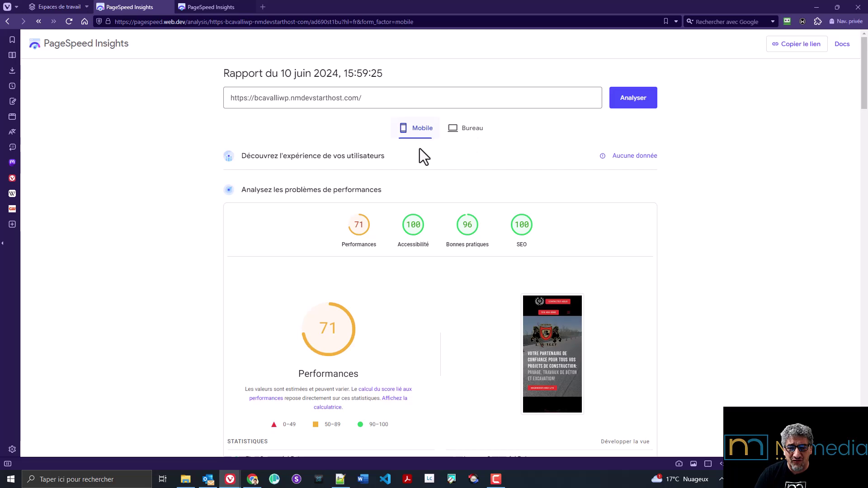
{"action": "left_click", "coordinate": [466, 133]}
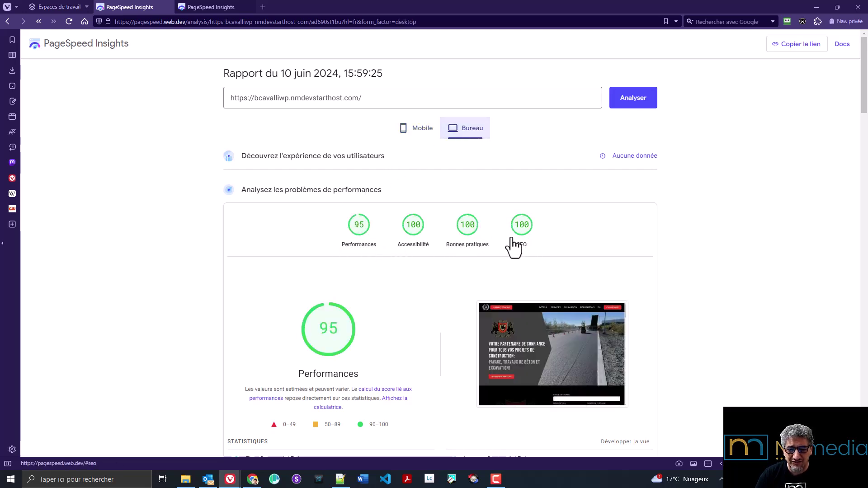
{"action": "left_click", "coordinate": [420, 140]}
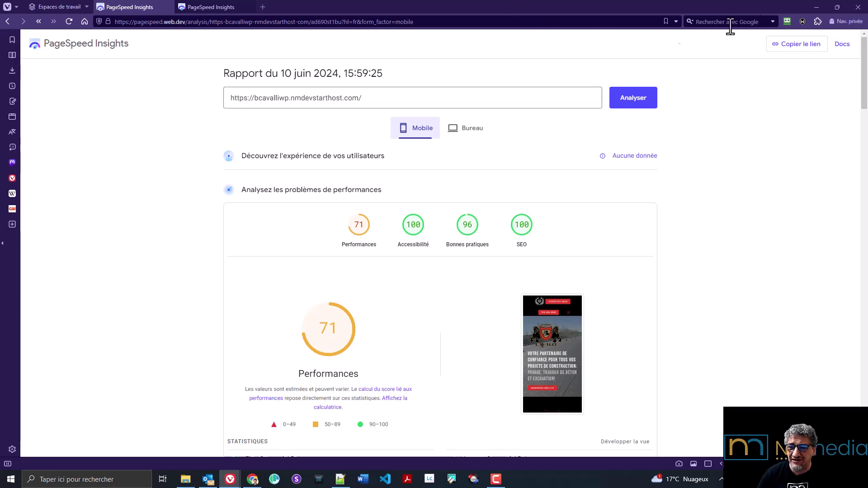
{"action": "left_click", "coordinate": [815, 7]}
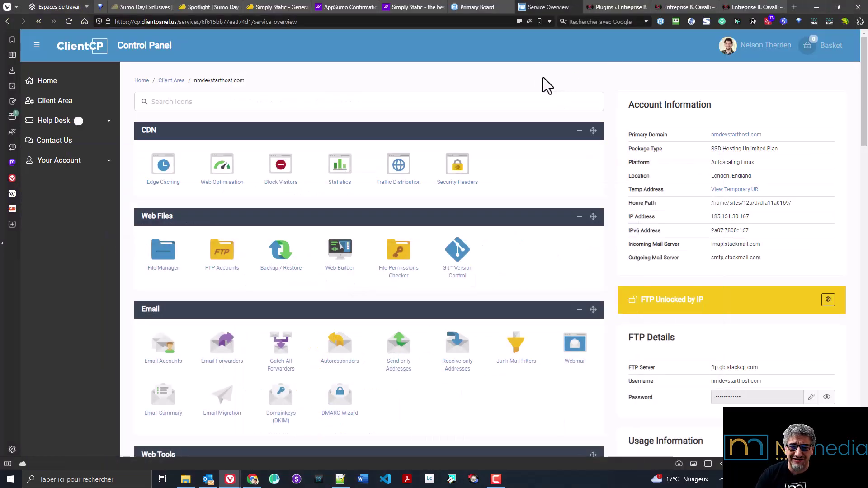
- Open the static copy at bcavallipstatic.nmdevstarthost.com and review its services and company description sections
{"action": "left_click", "coordinate": [742, 9]}
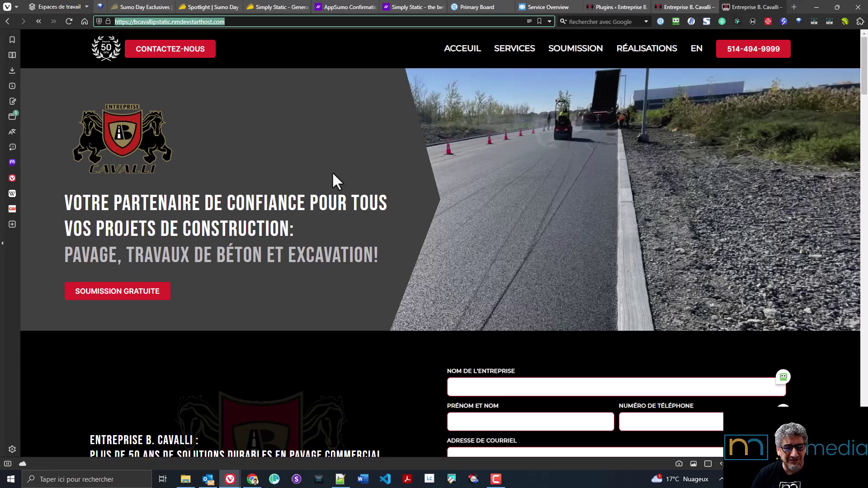
{"action": "scroll", "coordinate": [387, 279], "scroll_direction": "down", "scroll_amount": 15}
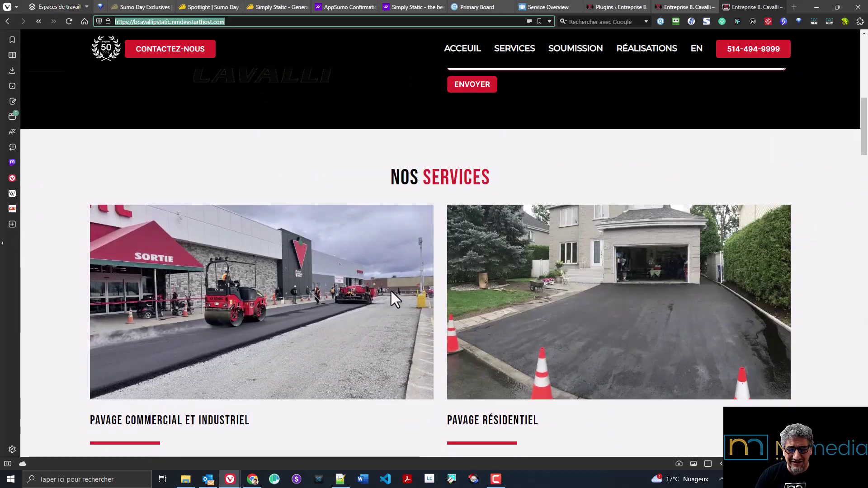
{"action": "scroll", "coordinate": [390, 291], "scroll_direction": "down", "scroll_amount": 12}
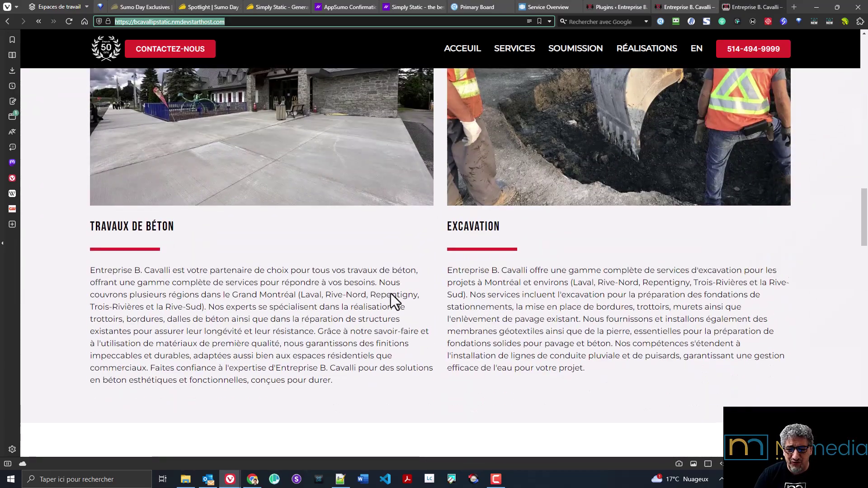
{"action": "scroll", "coordinate": [391, 294], "scroll_direction": "down", "scroll_amount": 10}
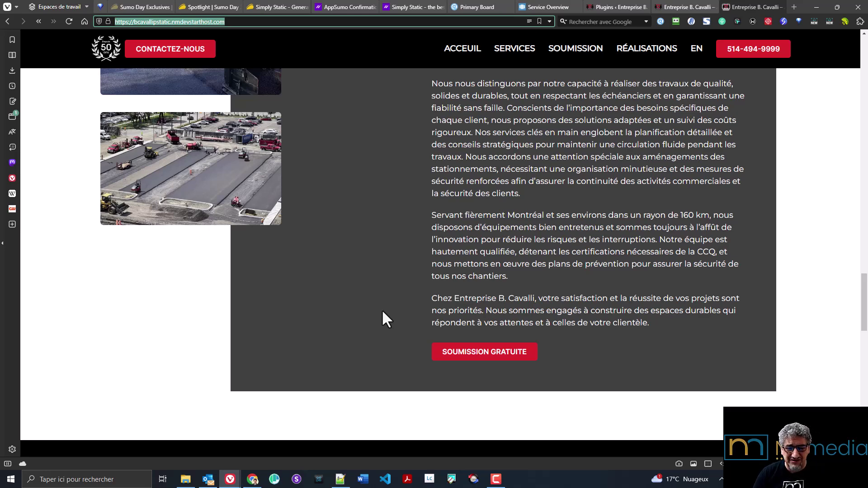
- Review the remaining sections of the French static homepage, including the adapted services and "Pourquoi nous?", and return to its hero banner
{"action": "scroll", "coordinate": [382, 311], "scroll_direction": "down", "scroll_amount": 10}
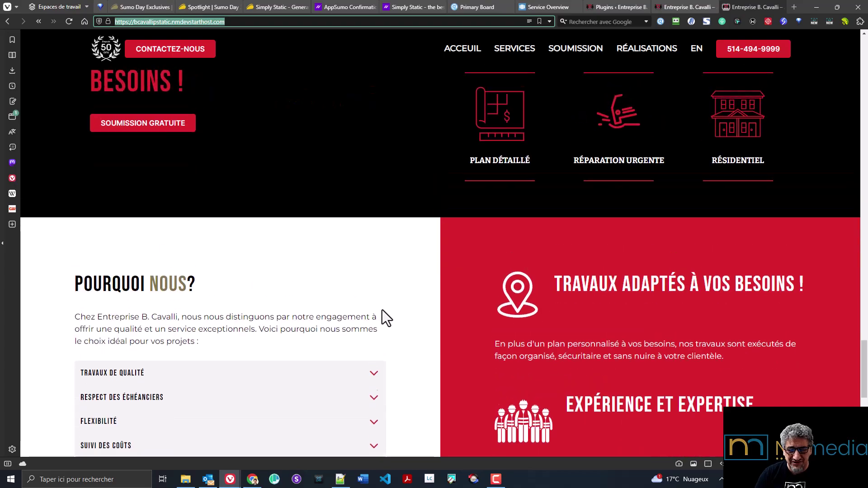
{"action": "scroll", "coordinate": [382, 310], "scroll_direction": "down", "scroll_amount": 7}
{"action": "scroll", "coordinate": [643, 314], "scroll_direction": "up", "scroll_amount": 8}
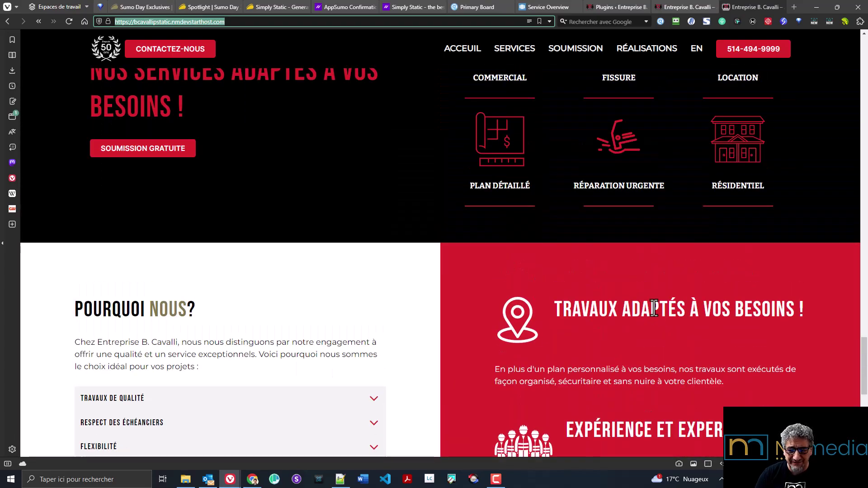
{"action": "scroll", "coordinate": [648, 313], "scroll_direction": "up", "scroll_amount": 15}
{"action": "scroll", "coordinate": [708, 300], "scroll_direction": "up", "scroll_amount": 6}
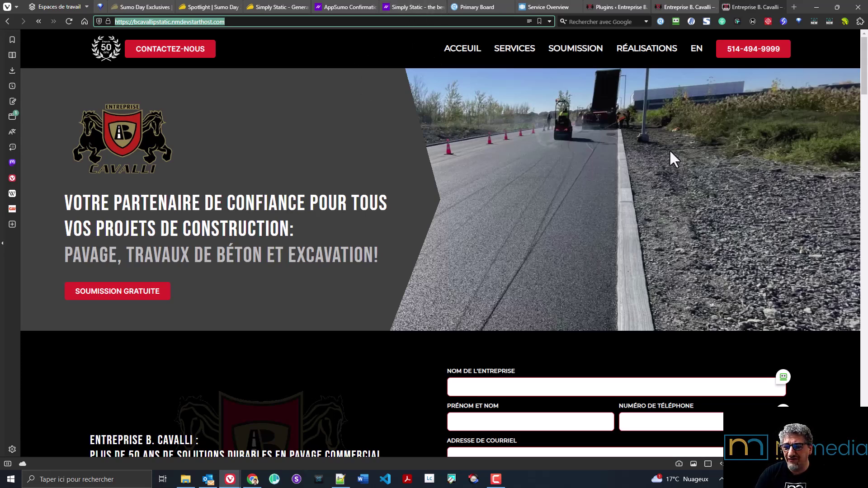
- Switch the static site to its English version and review the Our Services and About Us sections
{"action": "left_click", "coordinate": [699, 50]}
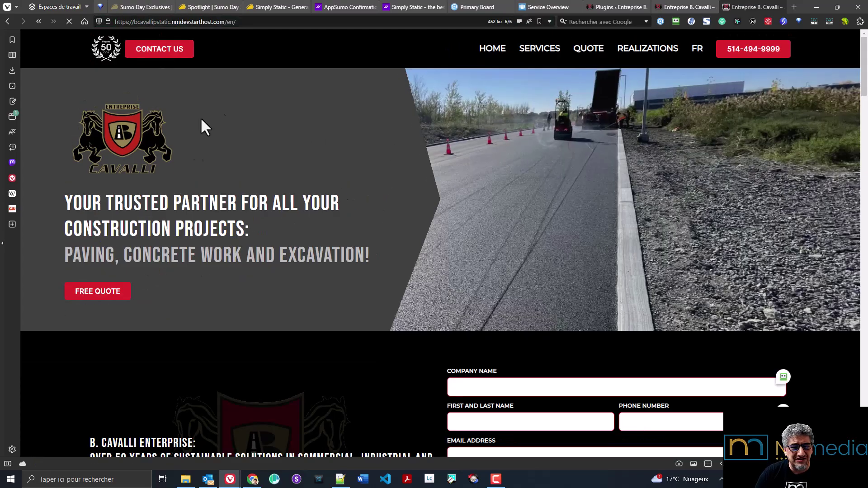
{"action": "scroll", "coordinate": [401, 236], "scroll_direction": "down", "scroll_amount": 10}
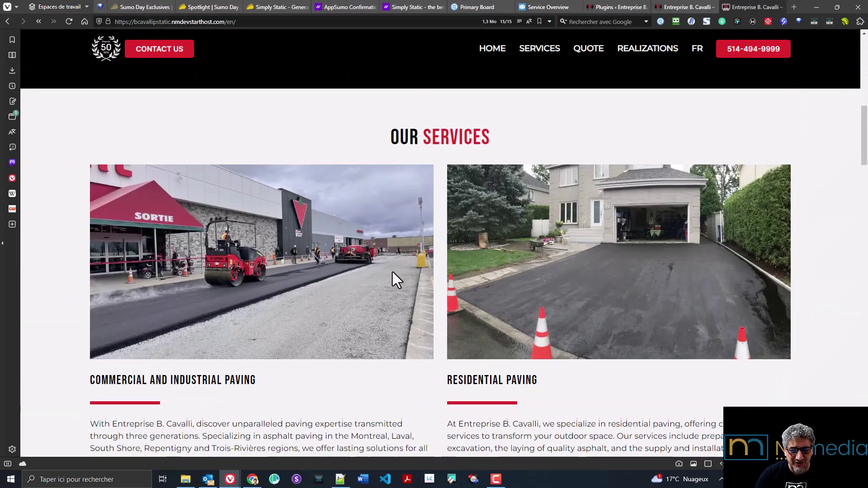
{"action": "scroll", "coordinate": [392, 271], "scroll_direction": "down", "scroll_amount": 5}
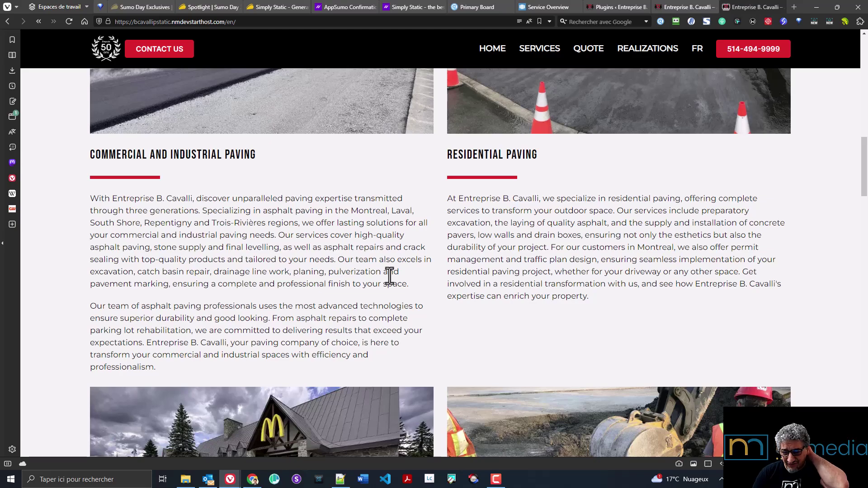
{"action": "scroll", "coordinate": [610, 258], "scroll_direction": "down", "scroll_amount": 12}
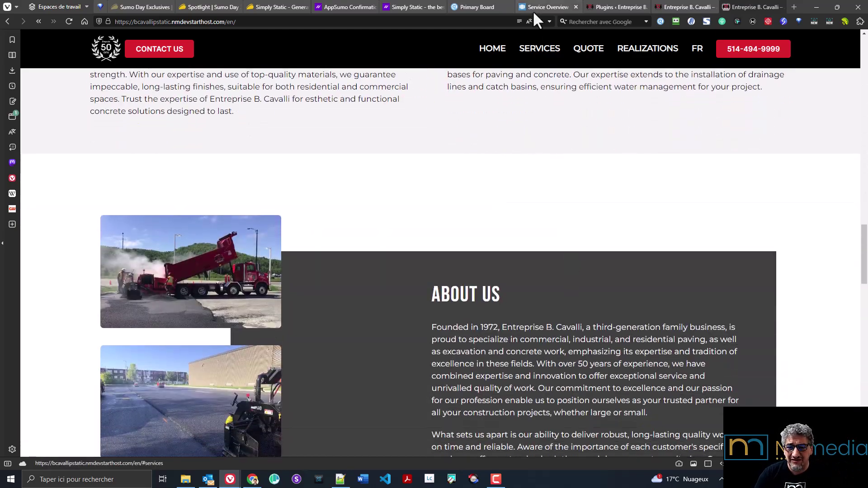
- Open the bcavallipstatic folder in the hosting control panel's File Manager
{"action": "left_click", "coordinate": [542, 7]}
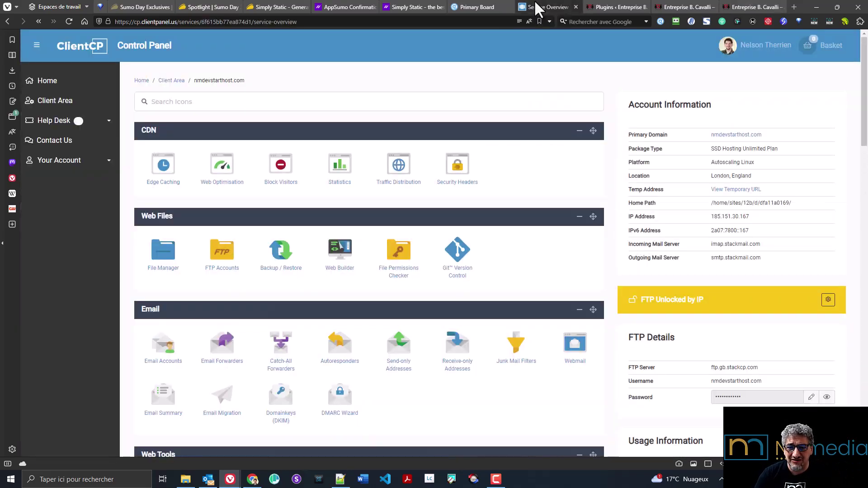
{"action": "left_click", "coordinate": [153, 261]}
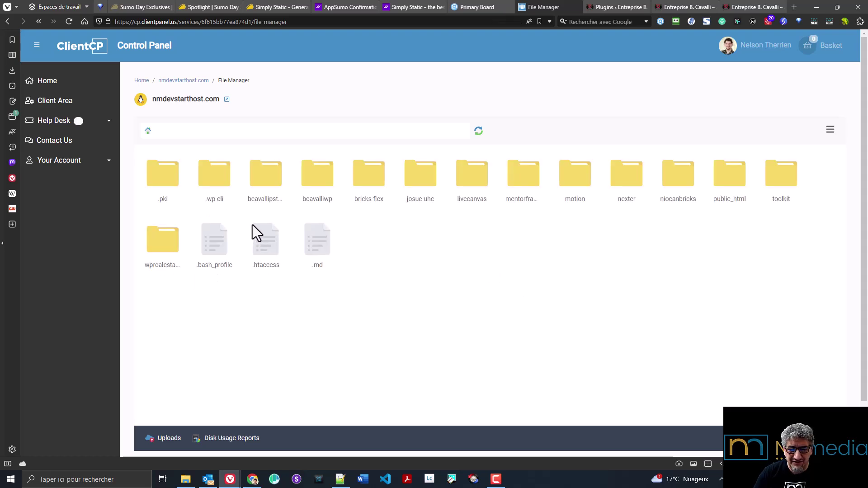
{"action": "double_click", "coordinate": [270, 171]}
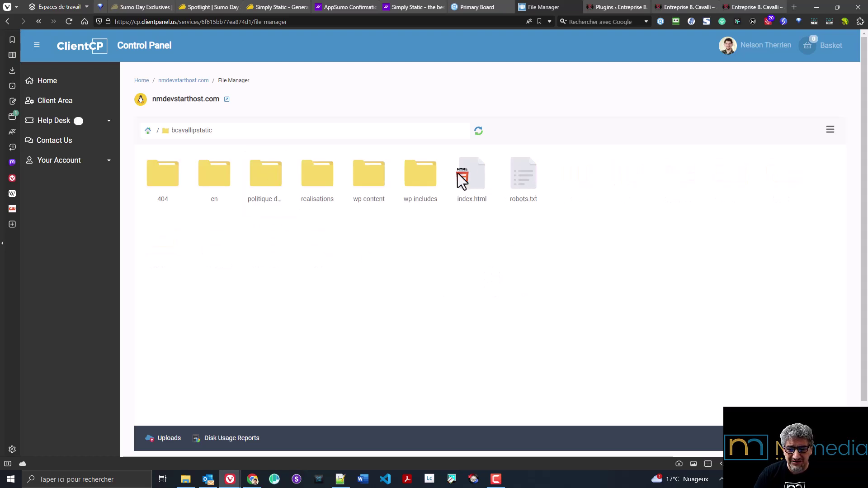
- Inspect index.html, robots.txt and the wp-content folder of the static export, and return to the bcavallipstatic folder
{"action": "left_click", "coordinate": [458, 172]}
{"action": "left_click", "coordinate": [517, 176]}
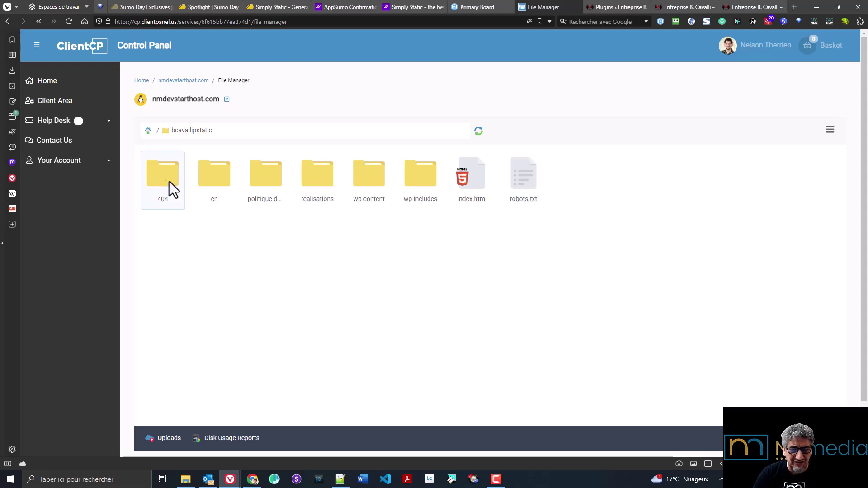
{"action": "double_click", "coordinate": [365, 177]}
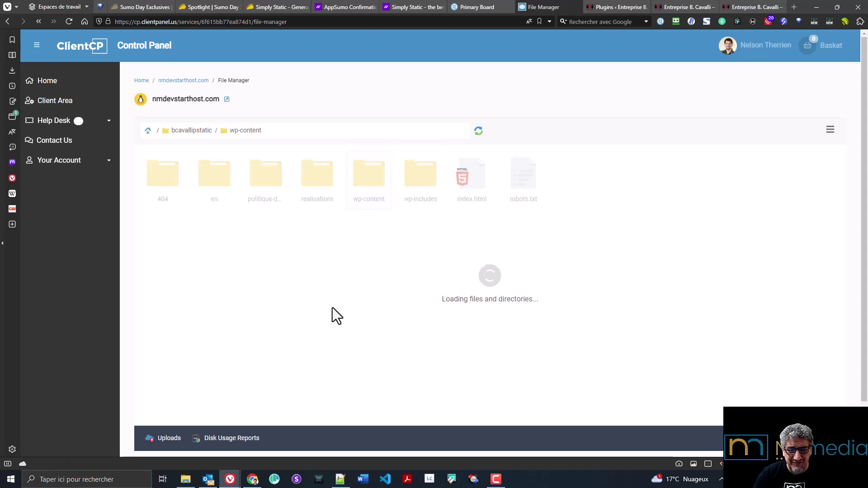
{"action": "left_click", "coordinate": [188, 130]}
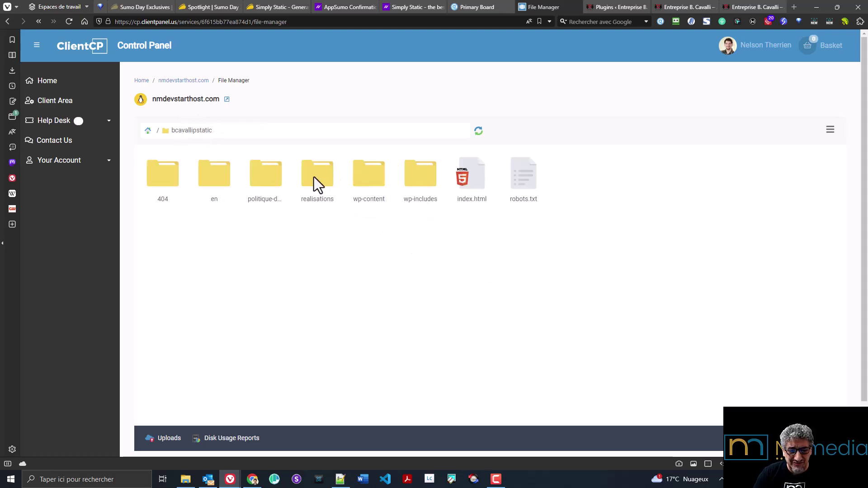
- Open the static site's English Realizations page, browse several gallery photos in the lightbox and close it
{"action": "left_click", "coordinate": [760, 7]}
{"action": "left_click", "coordinate": [653, 50]}
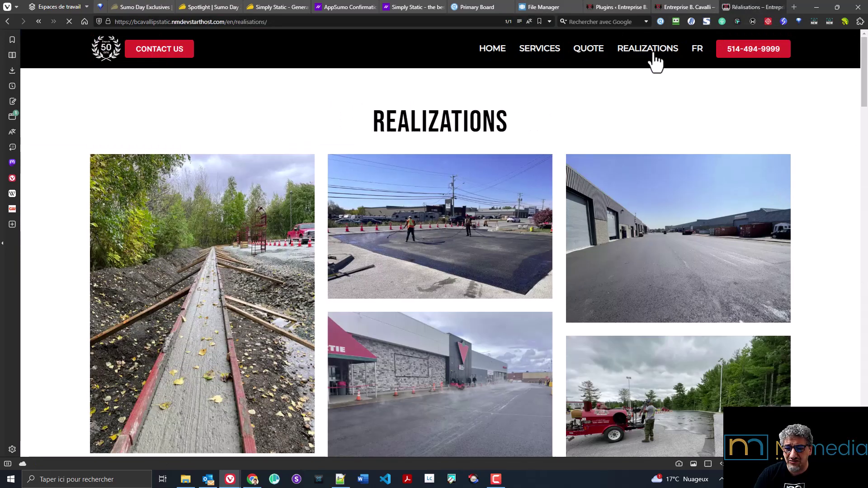
{"action": "scroll", "coordinate": [537, 238], "scroll_direction": "down", "scroll_amount": 6}
{"action": "left_click", "coordinate": [647, 282]}
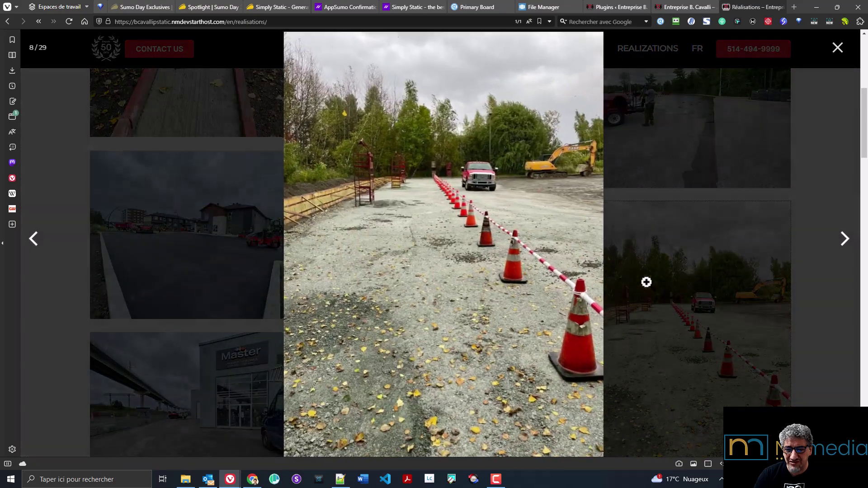
{"action": "left_click", "coordinate": [845, 240]}
{"action": "left_click", "coordinate": [846, 240]}
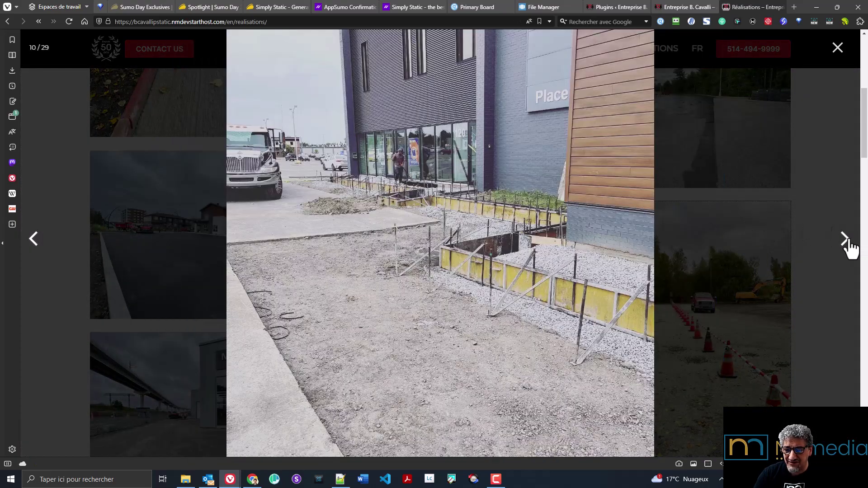
{"action": "left_click", "coordinate": [847, 239]}
{"action": "left_click", "coordinate": [837, 47]}
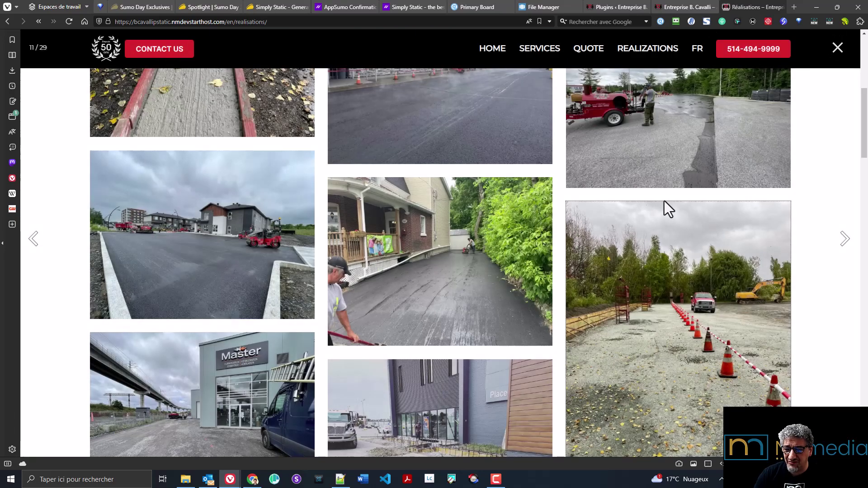
- Return to the File Manager and inspect the contents of the static site's en and 404 folders
{"action": "left_click", "coordinate": [540, 7]}
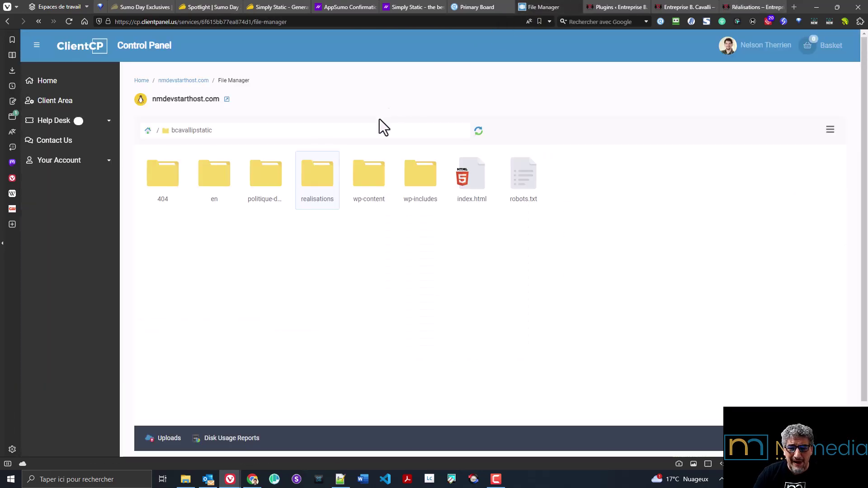
{"action": "left_click", "coordinate": [267, 174]}
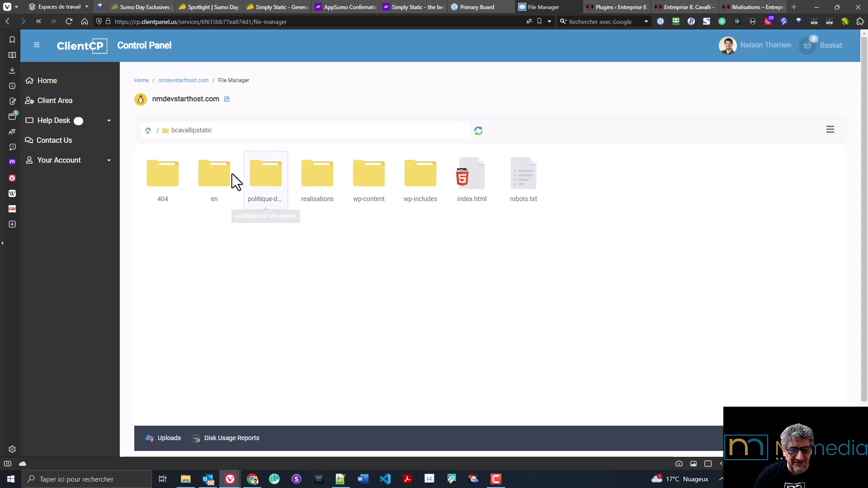
{"action": "left_click", "coordinate": [215, 173]}
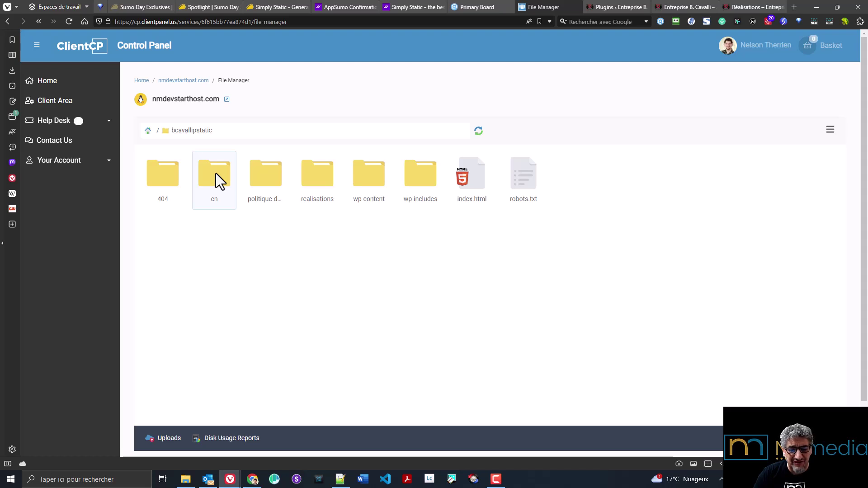
{"action": "left_click", "coordinate": [263, 174]}
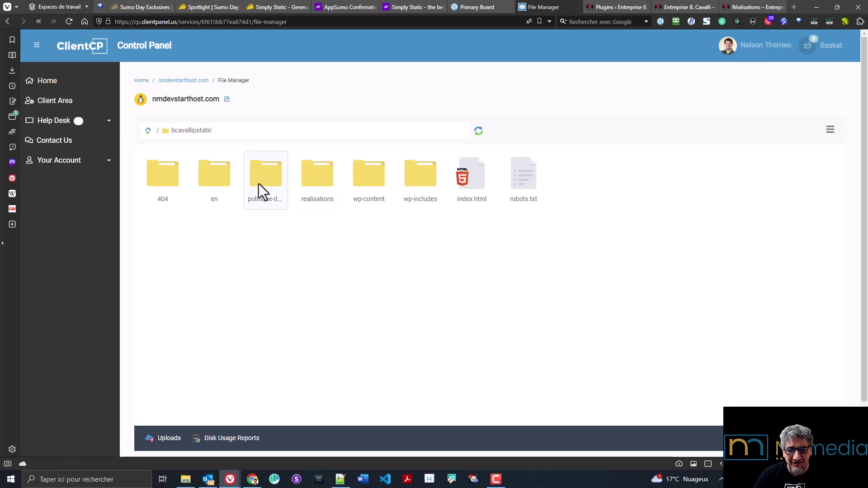
{"action": "left_click", "coordinate": [223, 176]}
{"action": "double_click", "coordinate": [215, 175]}
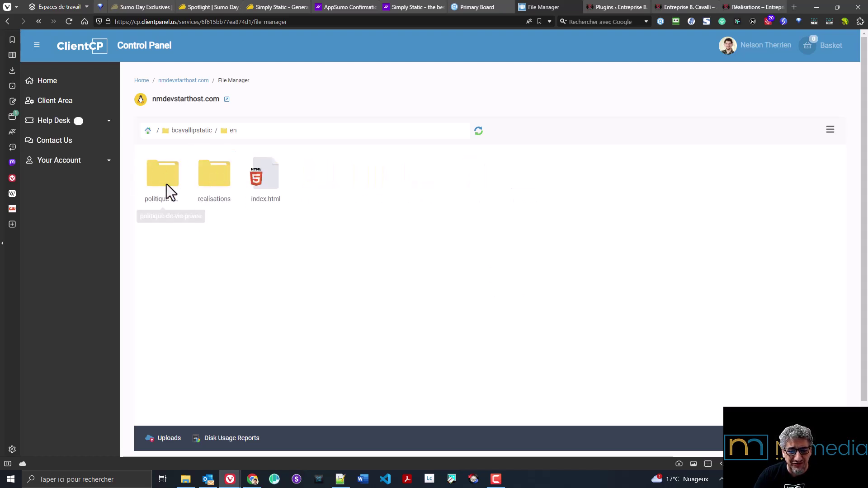
{"action": "left_click", "coordinate": [178, 132]}
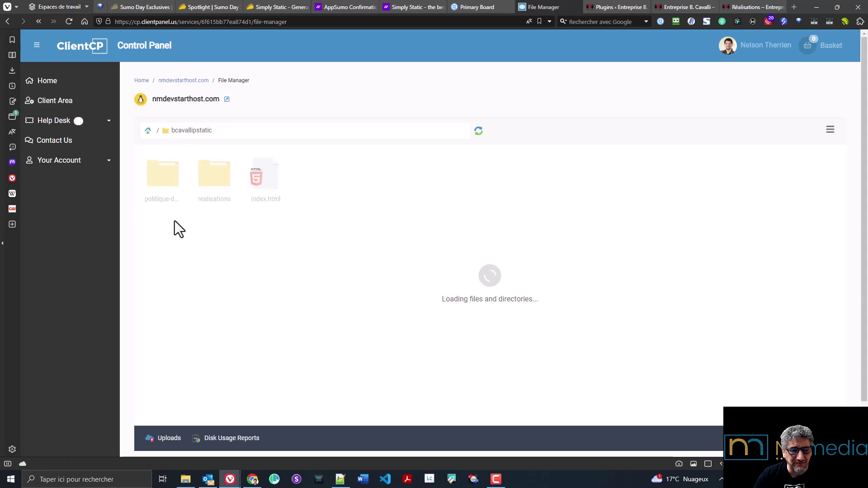
{"action": "double_click", "coordinate": [162, 175]}
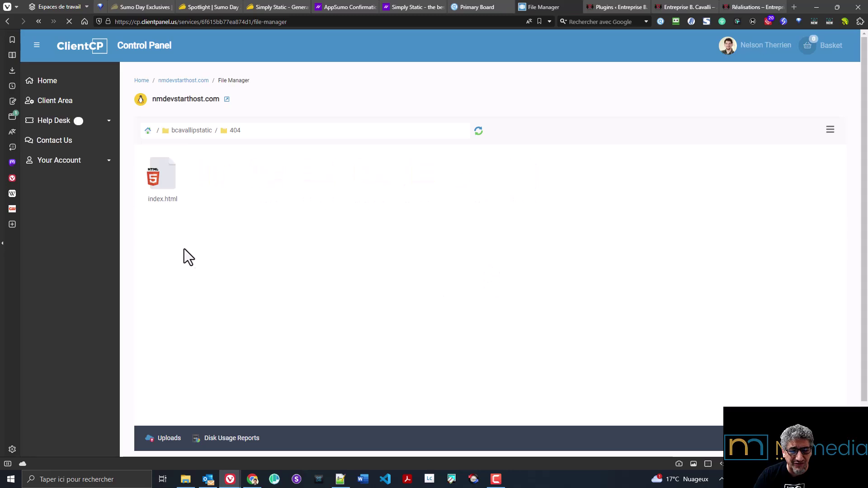
- Load the static site's error page at bcavallipstatic.nmdevstarthost.com/404
{"action": "left_click", "coordinate": [752, 6]}
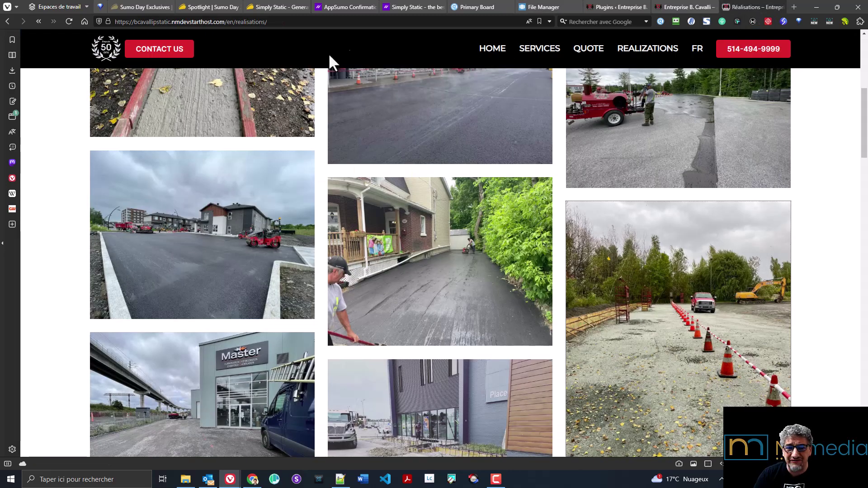
{"action": "left_click_drag", "start_coordinate": [227, 22], "coordinate": [378, 23]}
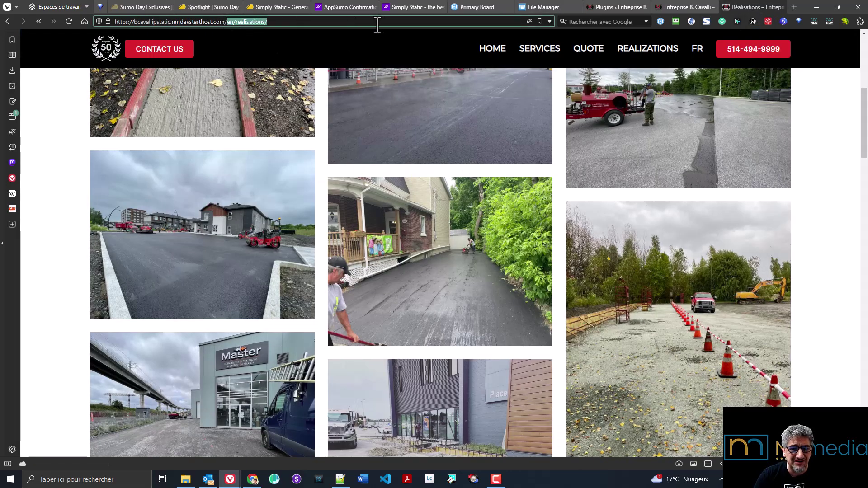
{"action": "type", "text": "404"}
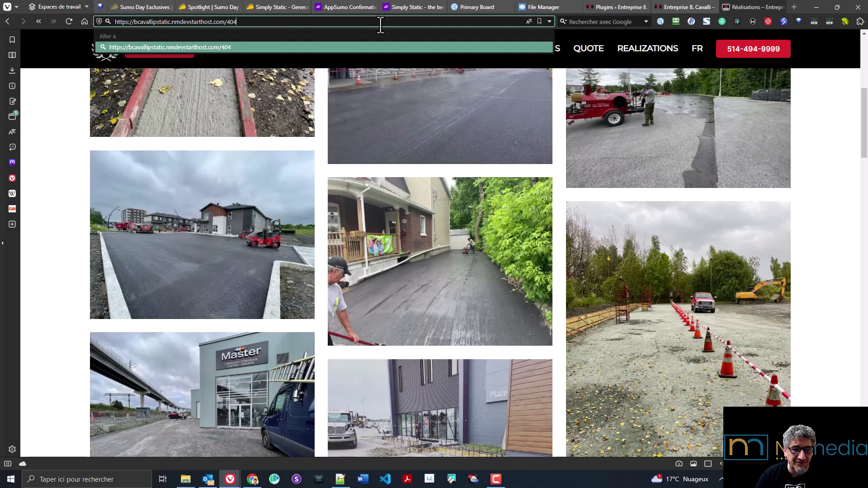
{"action": "key", "text": "Return"}
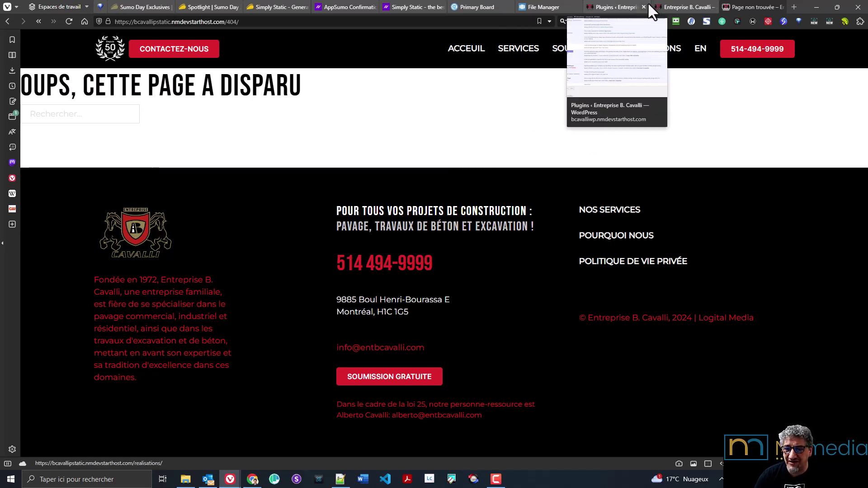
- Return the hosting control panel to its service overview and the static site to its English Realizations page
{"action": "left_click", "coordinate": [688, 3]}
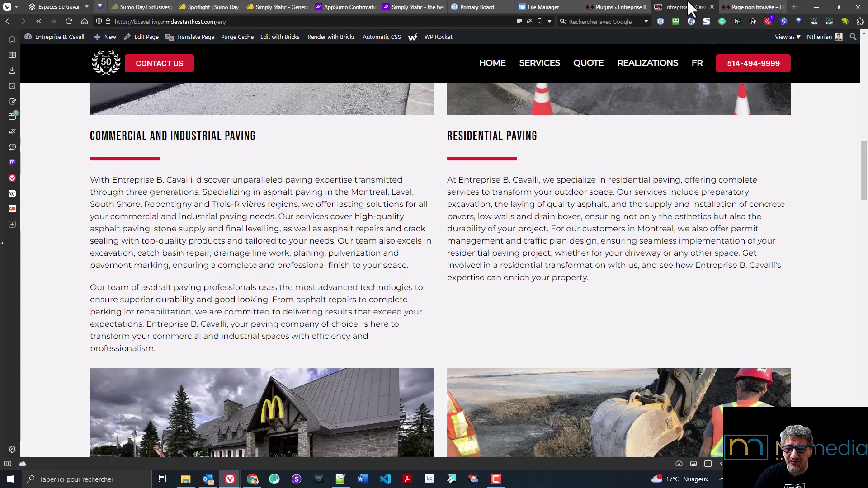
{"action": "left_click", "coordinate": [528, 4]}
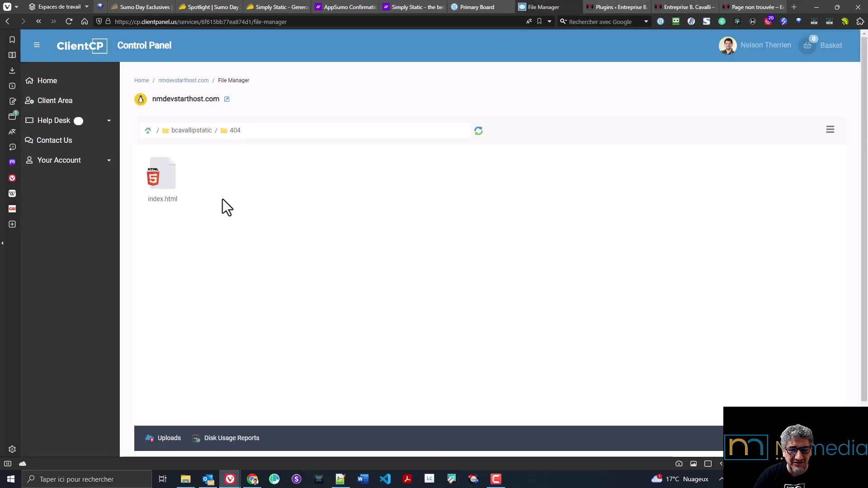
{"action": "key", "text": "alt+Left"}
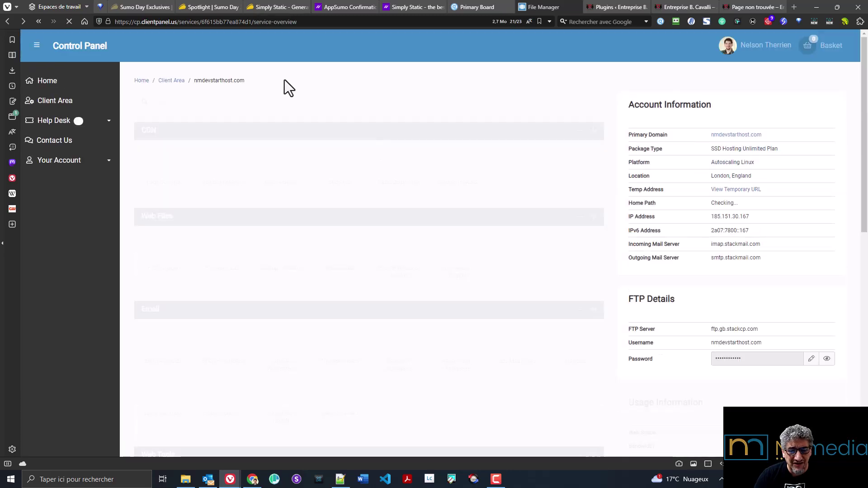
{"action": "left_click", "coordinate": [745, 4]}
{"action": "key", "text": "alt+Left"}
{"action": "scroll", "coordinate": [494, 122], "scroll_direction": "down", "scroll_amount": 5}
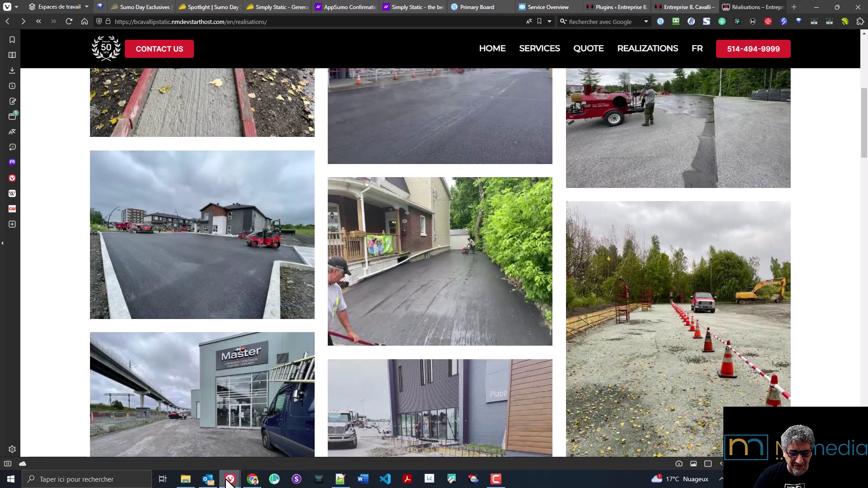
- Switch to the PageSpeed Insights window and compare the mobile scores of the static site and the WordPress site
{"action": "mouse_move", "coordinate": [233, 479]}
{"action": "left_click", "coordinate": [253, 454]}
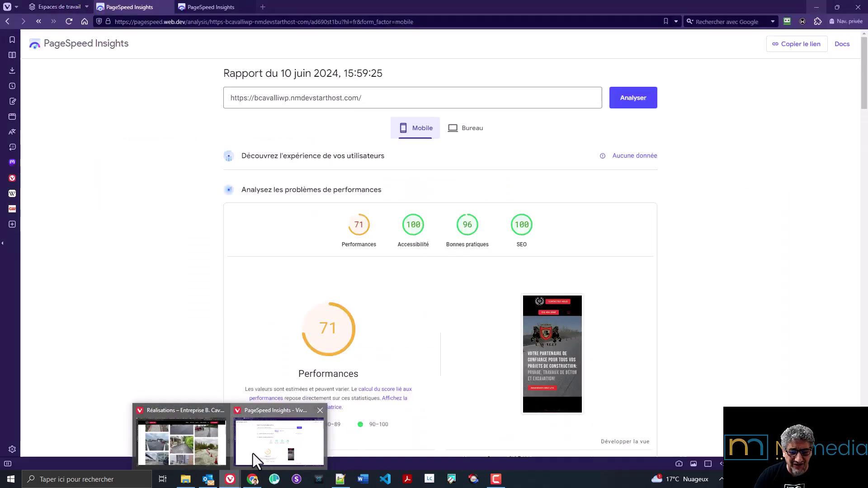
{"action": "left_click", "coordinate": [199, 4]}
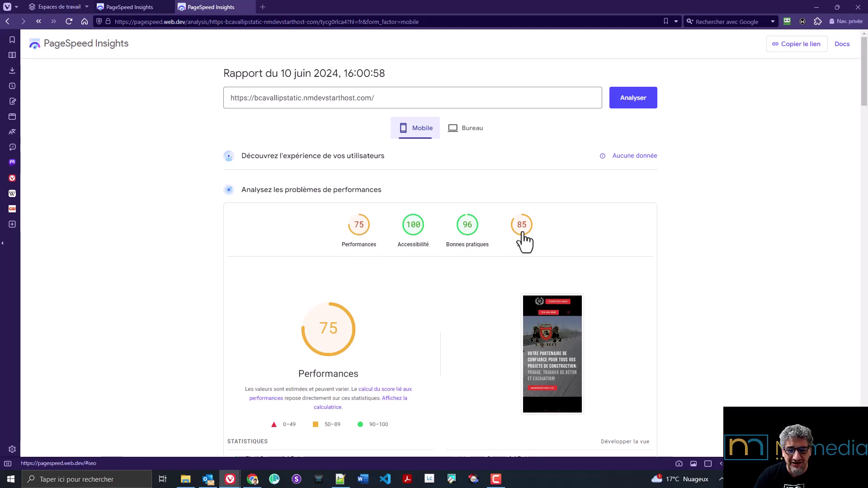
{"action": "left_click", "coordinate": [130, 7]}
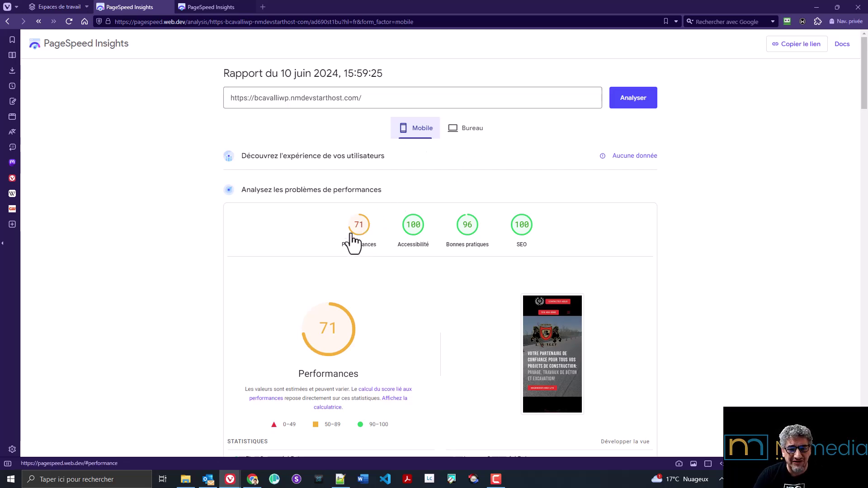
- Examine the hreflang issue in the SEO section of the static site's mobile PageSpeed report, closing its details when done
{"action": "left_click", "coordinate": [194, 10]}
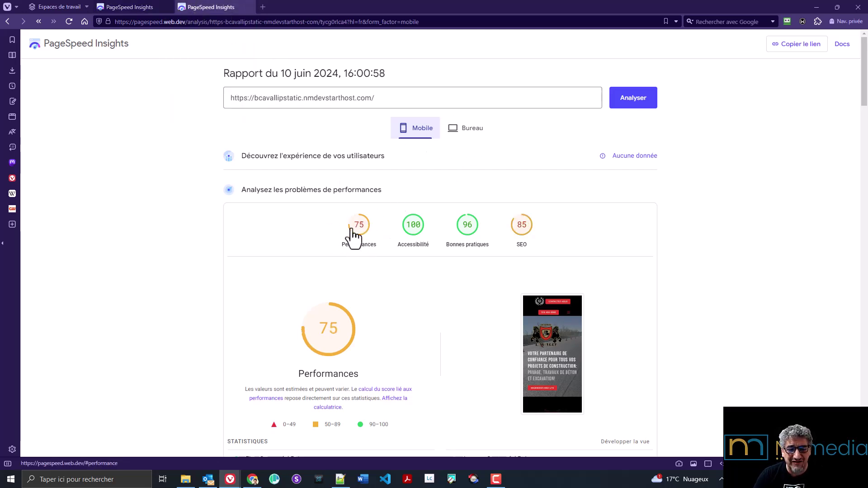
{"action": "mouse_move", "coordinate": [120, 4]}
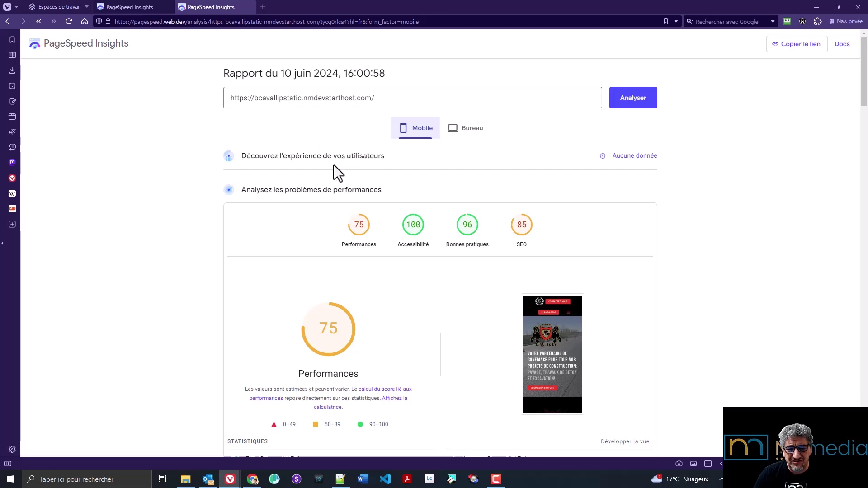
{"action": "left_click", "coordinate": [521, 228]}
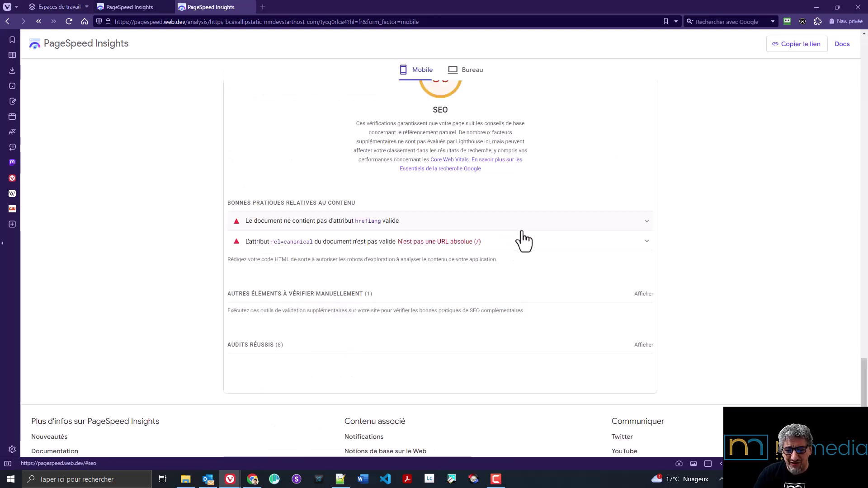
{"action": "left_click", "coordinate": [414, 224]}
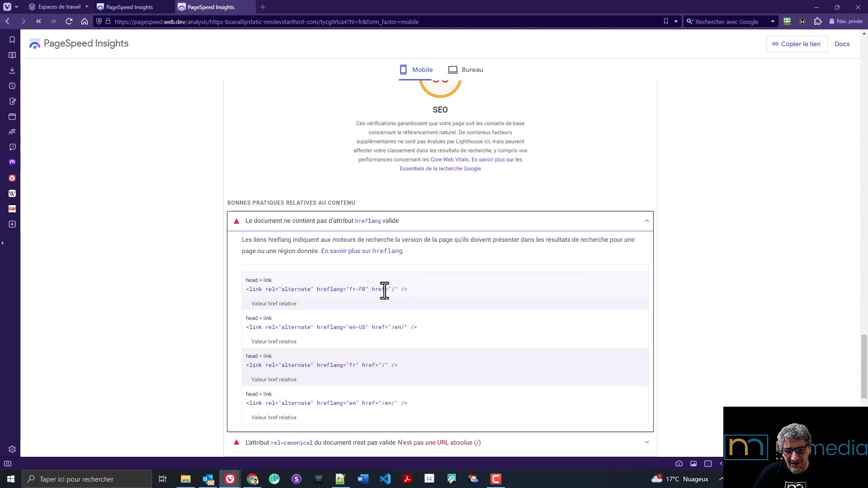
{"action": "left_click", "coordinate": [295, 328]}
{"action": "double_click", "coordinate": [297, 364]}
{"action": "double_click", "coordinate": [292, 403]}
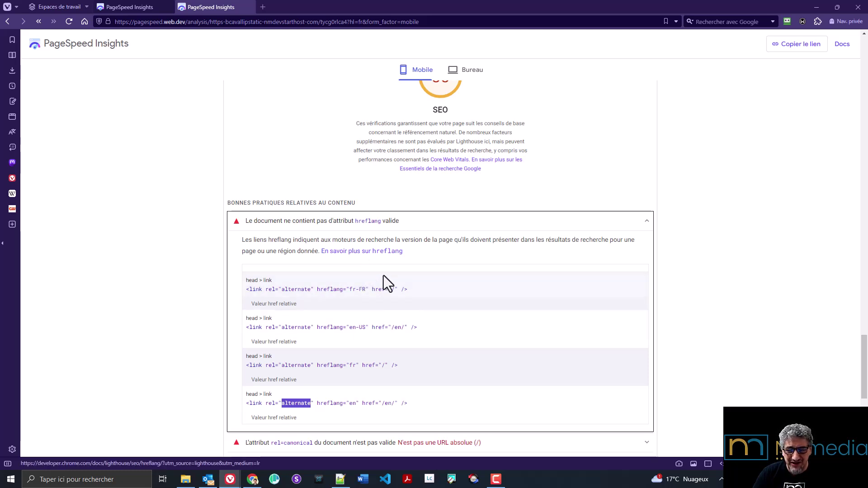
{"action": "left_click", "coordinate": [333, 223]}
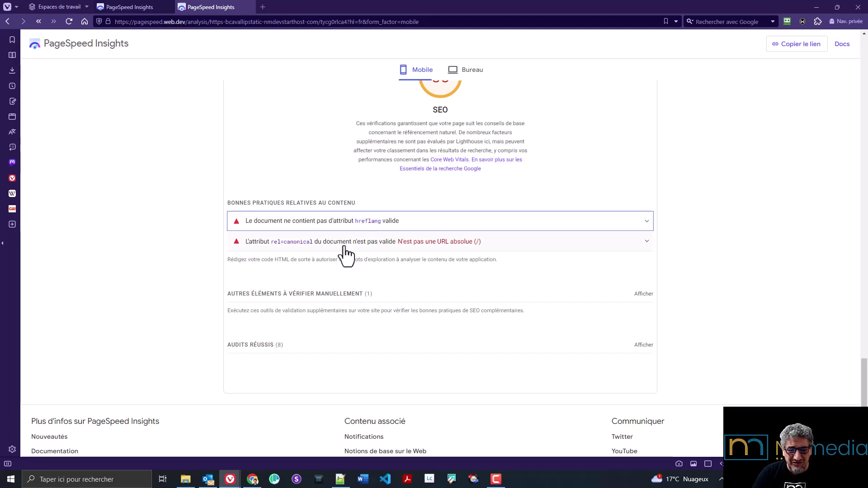
- Compare the desktop PageSpeed scores of the static site and the WordPress site
{"action": "scroll", "coordinate": [683, 269], "scroll_direction": "up", "scroll_amount": 3}
{"action": "scroll", "coordinate": [682, 267], "scroll_direction": "up", "scroll_amount": 2}
{"action": "scroll", "coordinate": [677, 267], "scroll_direction": "down", "scroll_amount": 3}
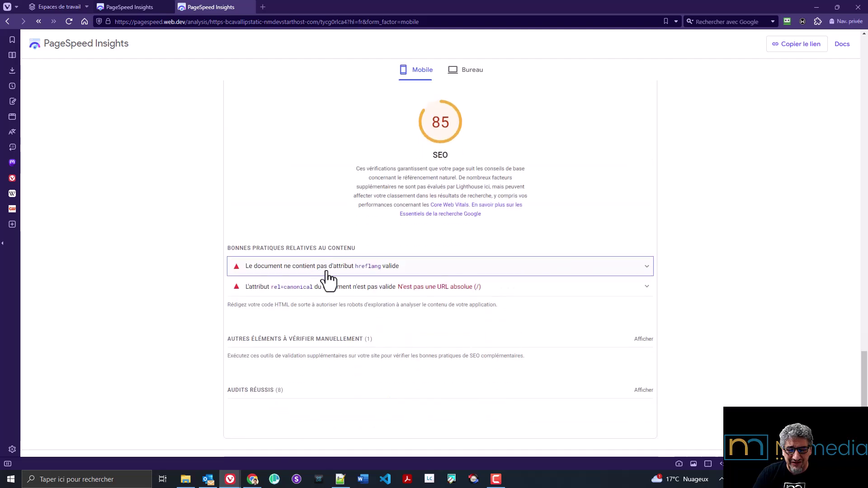
{"action": "scroll", "coordinate": [737, 266], "scroll_direction": "up", "scroll_amount": 15}
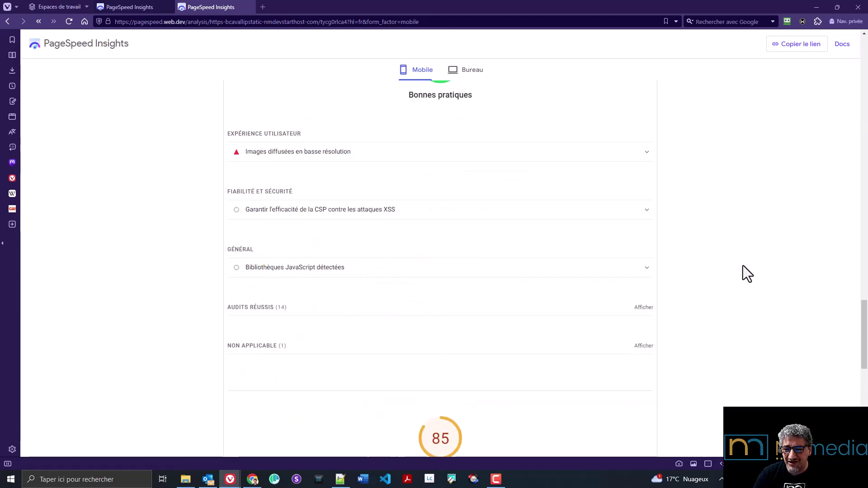
{"action": "scroll", "coordinate": [758, 278], "scroll_direction": "up", "scroll_amount": 15}
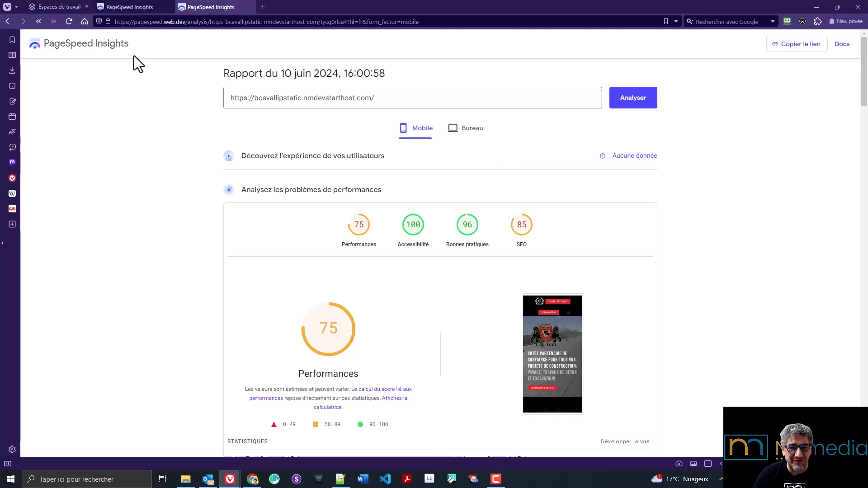
{"action": "left_click", "coordinate": [473, 136]}
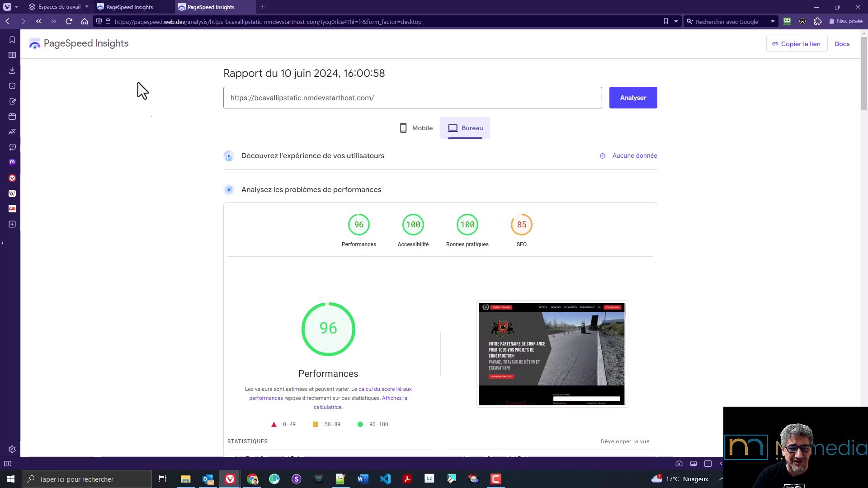
{"action": "left_click", "coordinate": [136, 6]}
{"action": "left_click", "coordinate": [459, 130]}
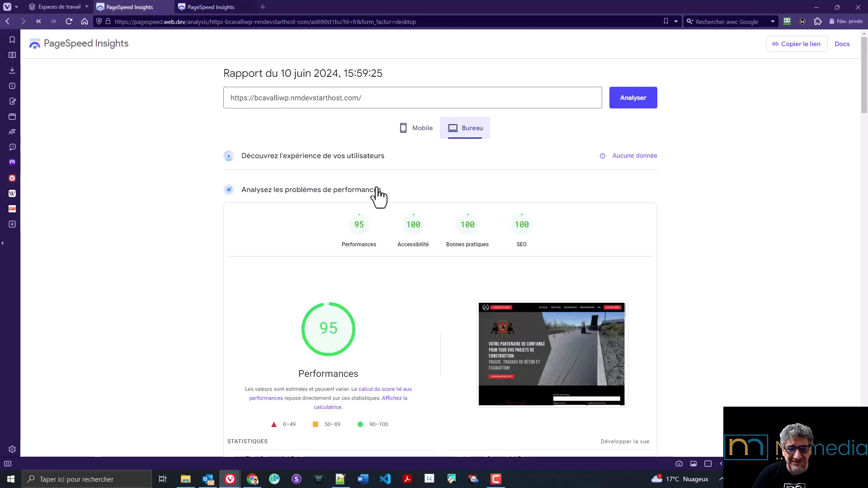
{"action": "left_click", "coordinate": [187, 8]}
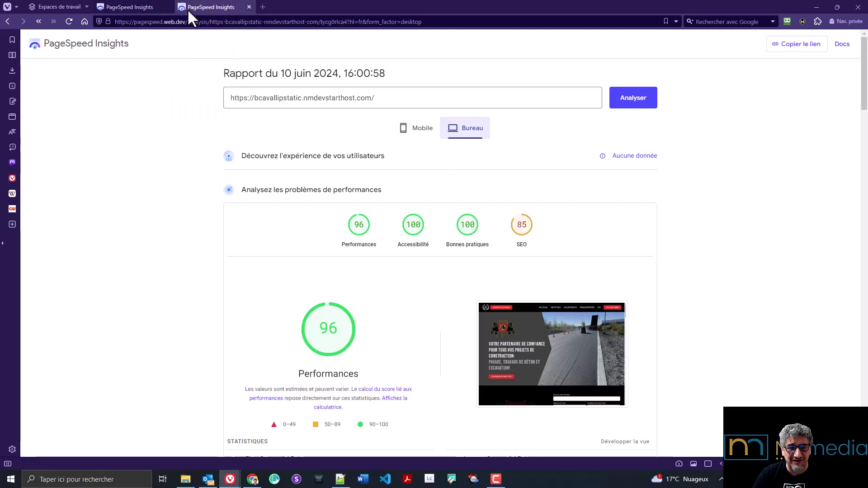
{"action": "left_click", "coordinate": [131, 8]}
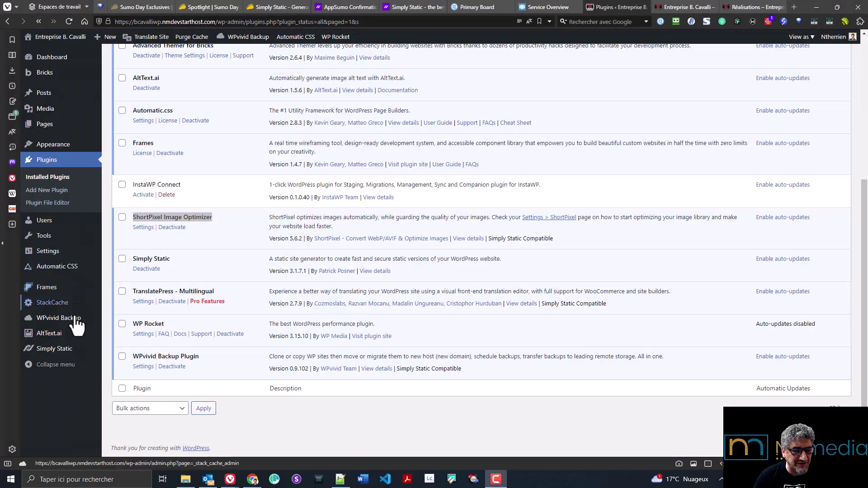
- Open Simply Static in the WordPress admin and review its General settings, including the Replacing URLs choices, and its Utilities page
{"action": "left_click", "coordinate": [65, 352]}
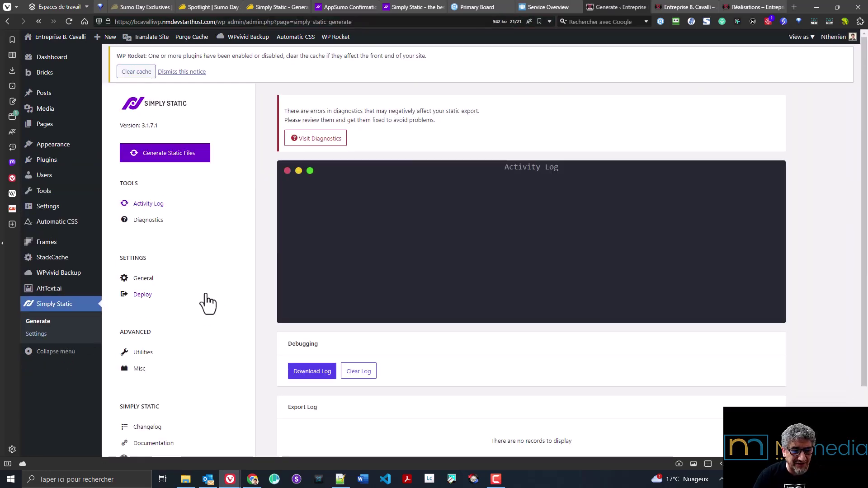
{"action": "scroll", "coordinate": [215, 246], "scroll_direction": "down", "scroll_amount": 1}
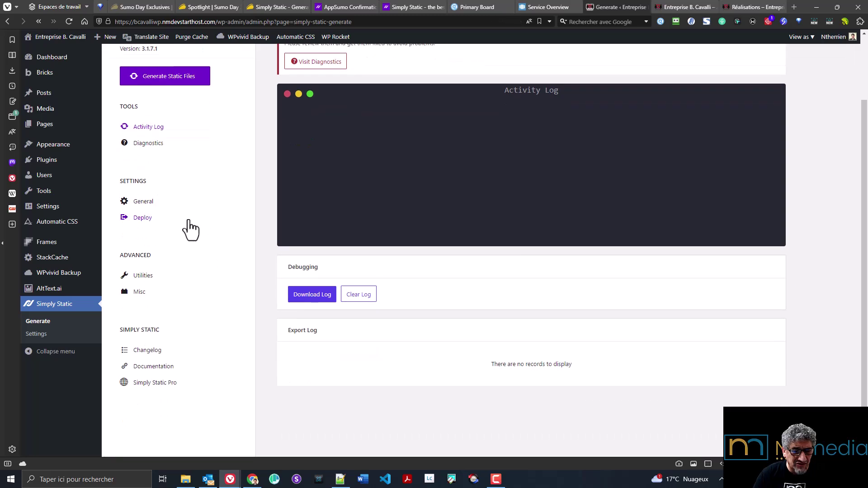
{"action": "left_click", "coordinate": [145, 201]}
{"action": "scroll", "coordinate": [461, 284], "scroll_direction": "down", "scroll_amount": 3}
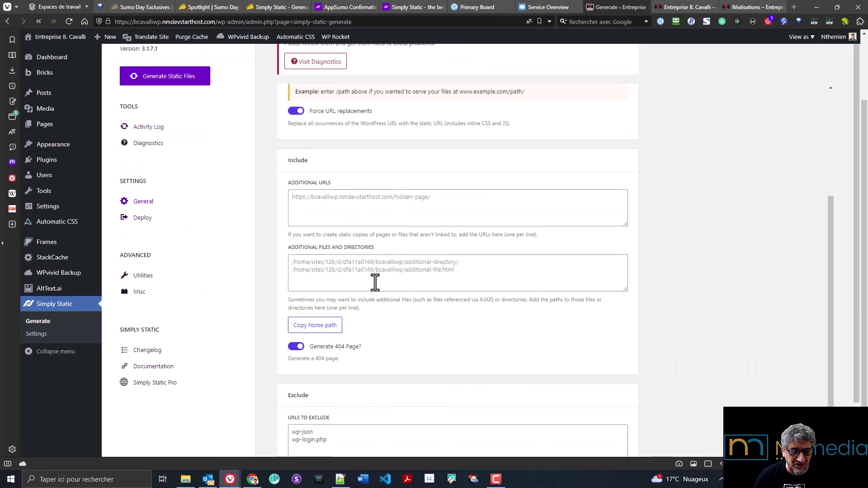
{"action": "scroll", "coordinate": [447, 321], "scroll_direction": "up", "scroll_amount": 3}
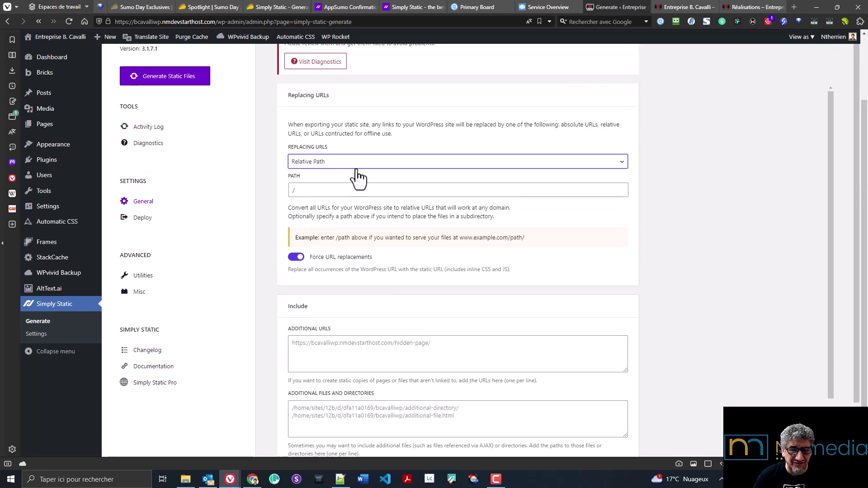
{"action": "left_click", "coordinate": [350, 162]}
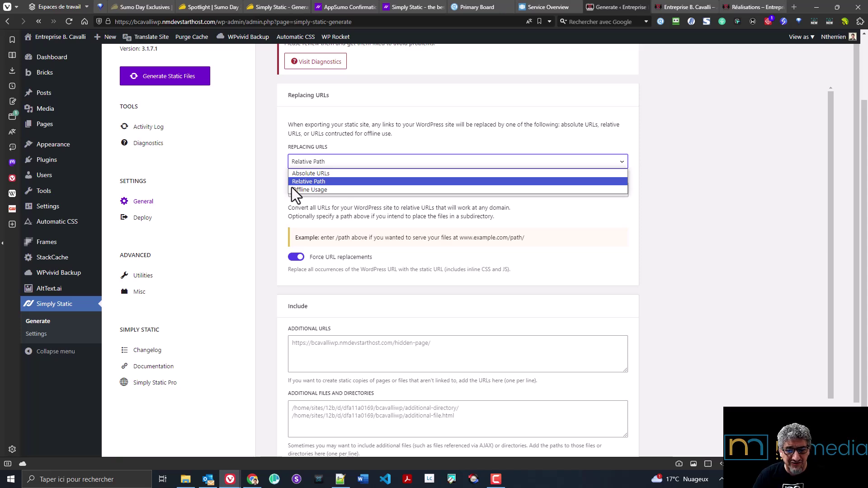
{"action": "left_click", "coordinate": [274, 197]}
{"action": "scroll", "coordinate": [269, 213], "scroll_direction": "down", "scroll_amount": 1}
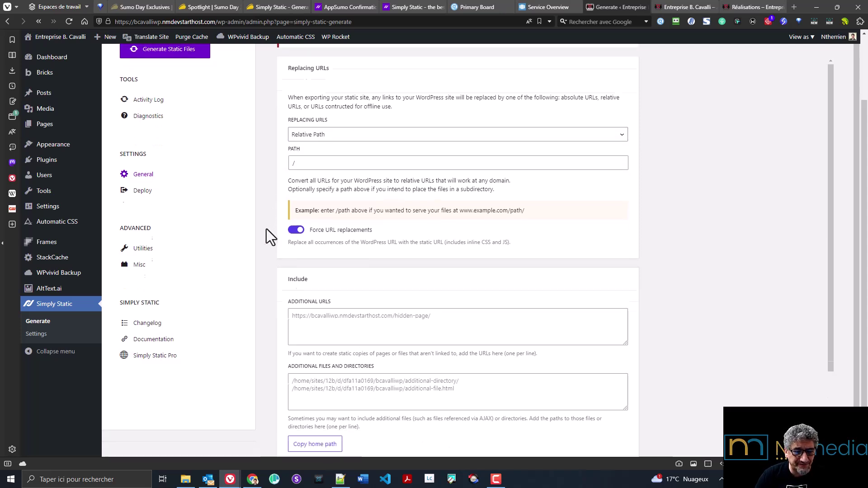
{"action": "left_click", "coordinate": [154, 229]}
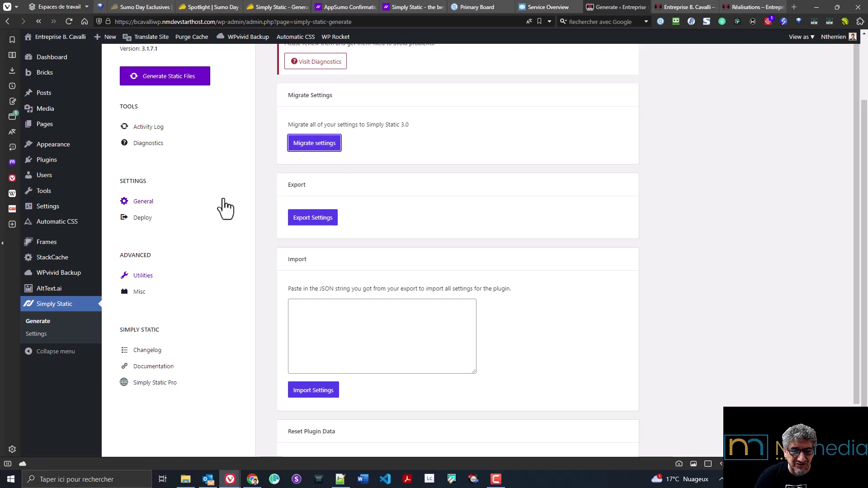
- Open the Simply Static diagnostics and highlight the Caching check in the WordPress group
{"action": "left_click", "coordinate": [149, 143]}
{"action": "scroll", "coordinate": [417, 245], "scroll_direction": "down", "scroll_amount": 5}
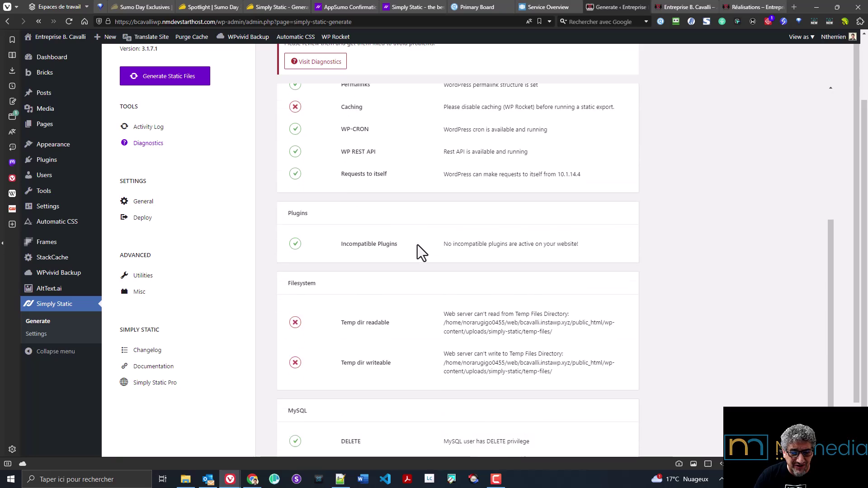
{"action": "scroll", "coordinate": [411, 256], "scroll_direction": "down", "scroll_amount": 2}
{"action": "scroll", "coordinate": [411, 272], "scroll_direction": "up", "scroll_amount": 6}
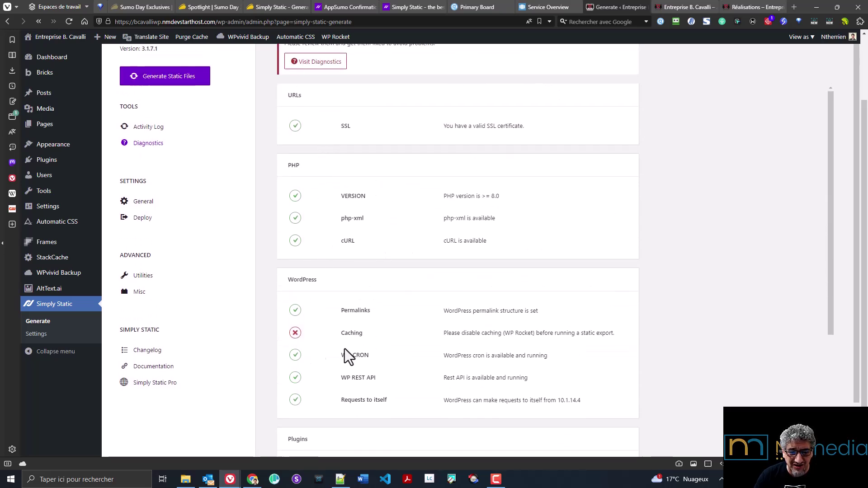
{"action": "left_click_drag", "start_coordinate": [309, 336], "coordinate": [619, 340]}
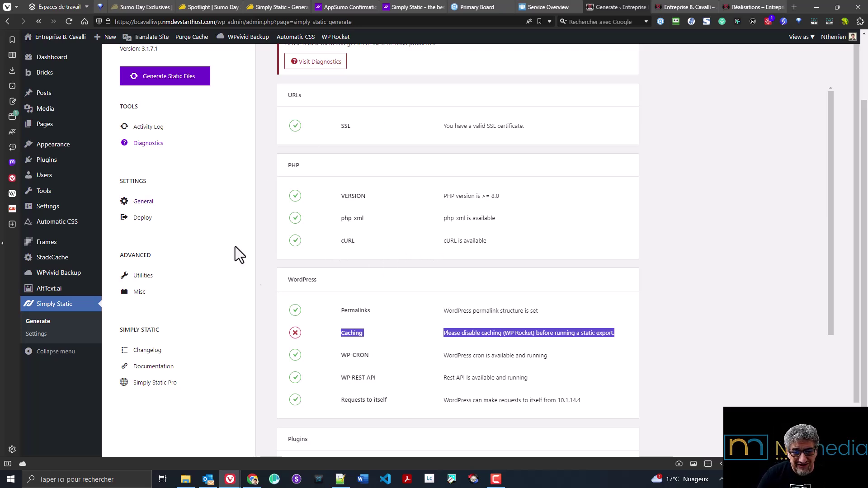
{"action": "left_click", "coordinate": [779, 272]}
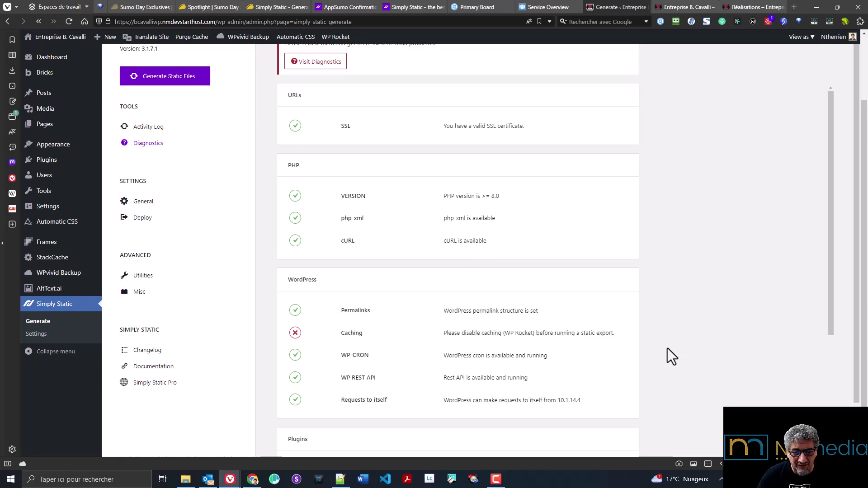
- Examine the Filesystem and MySQL diagnostics and return to the activity log
{"action": "scroll", "coordinate": [663, 348], "scroll_direction": "down", "scroll_amount": 4}
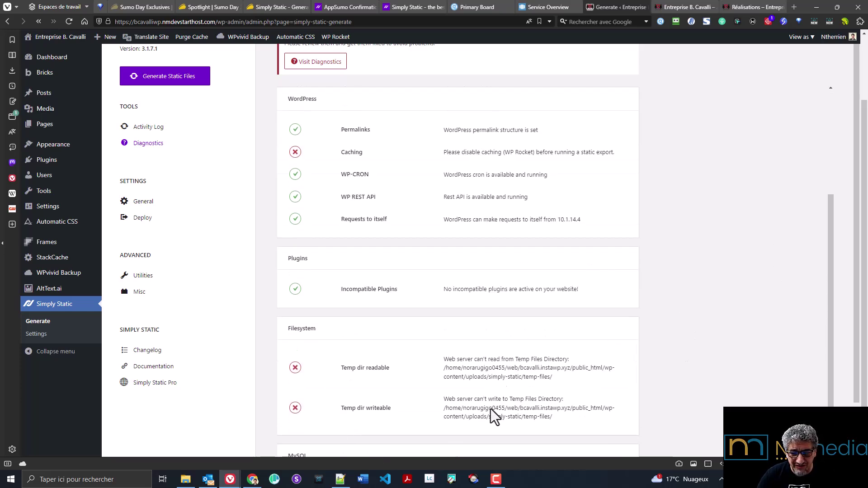
{"action": "scroll", "coordinate": [452, 443], "scroll_direction": "down", "scroll_amount": 3}
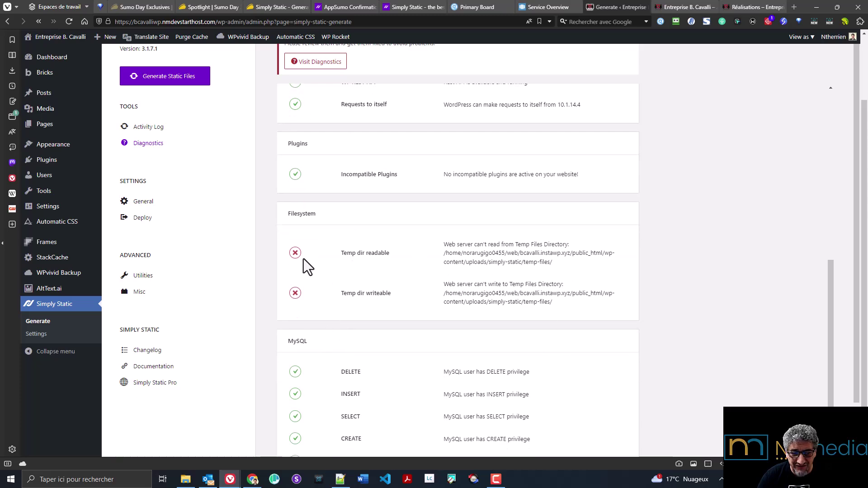
{"action": "scroll", "coordinate": [373, 312], "scroll_direction": "down", "scroll_amount": 2}
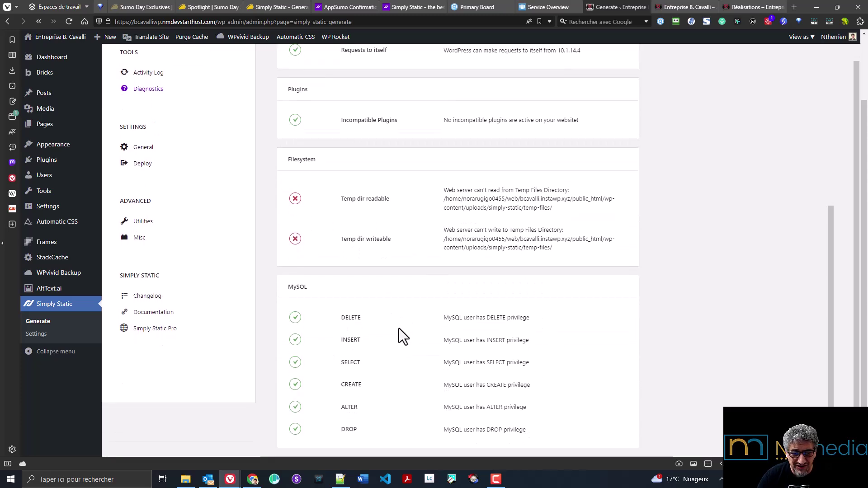
{"action": "scroll", "coordinate": [357, 264], "scroll_direction": "up", "scroll_amount": 7}
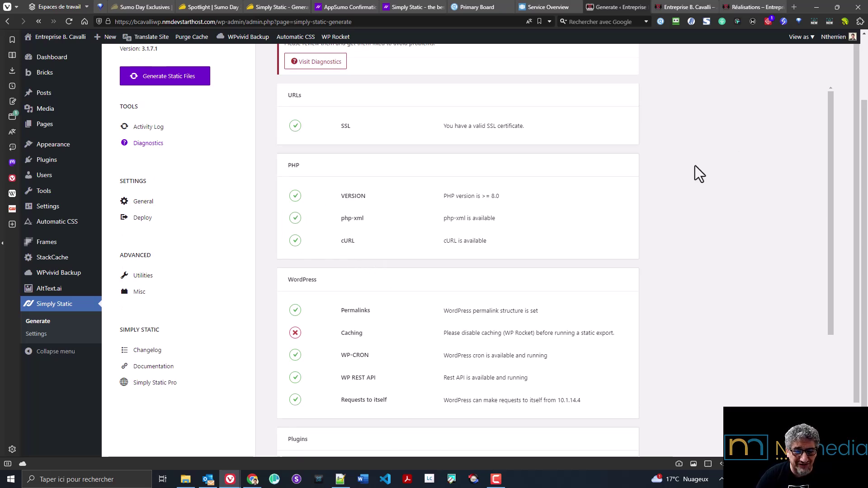
{"action": "left_click", "coordinate": [135, 129]}
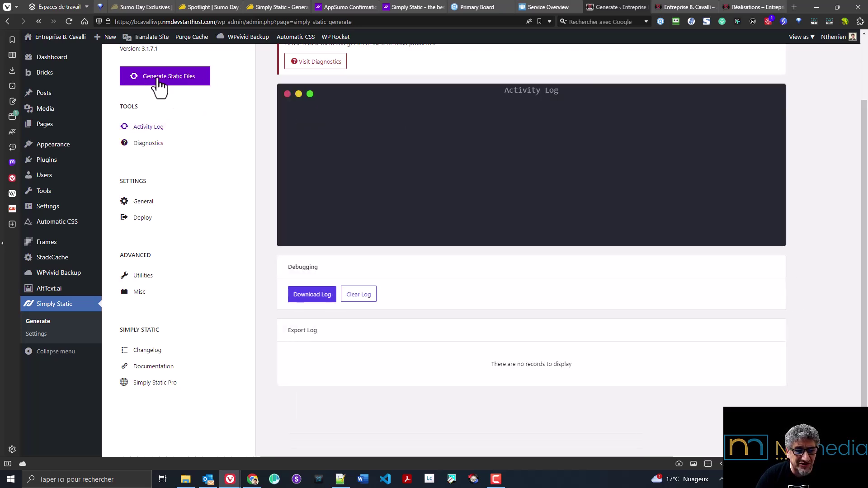
{"action": "scroll", "coordinate": [269, 193], "scroll_direction": "up", "scroll_amount": 3}
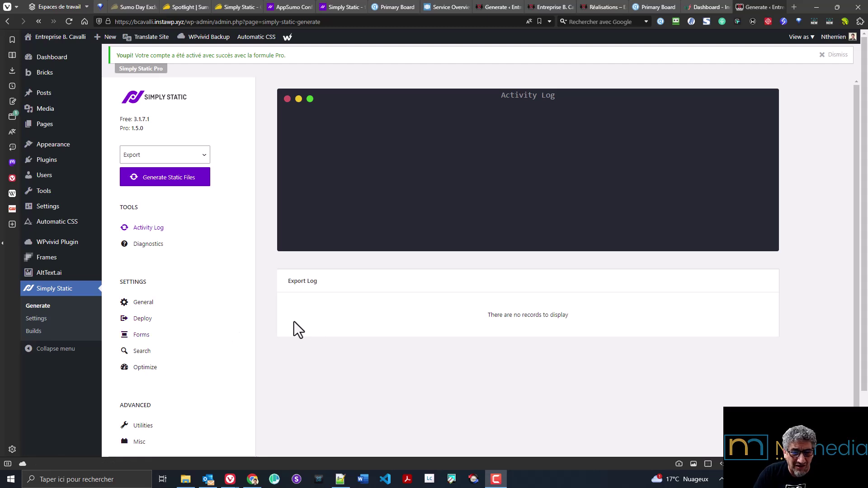
- Review all the Simply Static diagnostics on the bcavalli.instawp.xyz site that runs the Pro version
{"action": "left_click", "coordinate": [143, 247]}
{"action": "scroll", "coordinate": [389, 171], "scroll_direction": "down", "scroll_amount": 7}
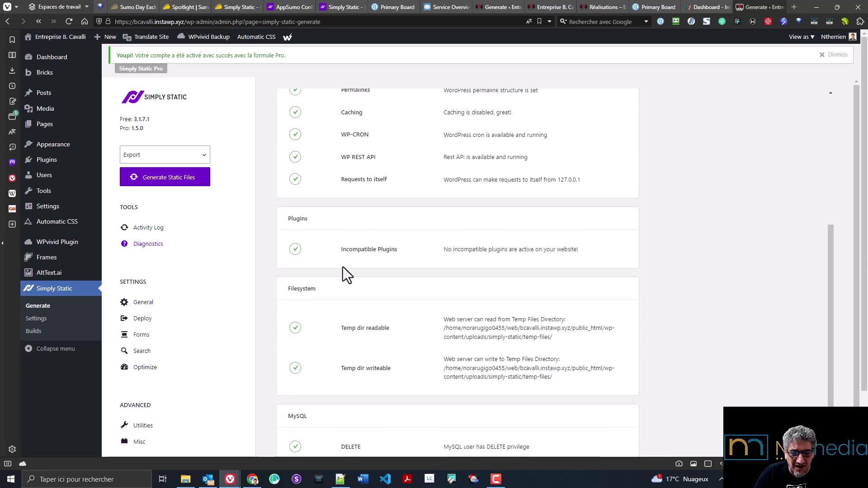
{"action": "scroll", "coordinate": [731, 346], "scroll_direction": "down", "scroll_amount": 2}
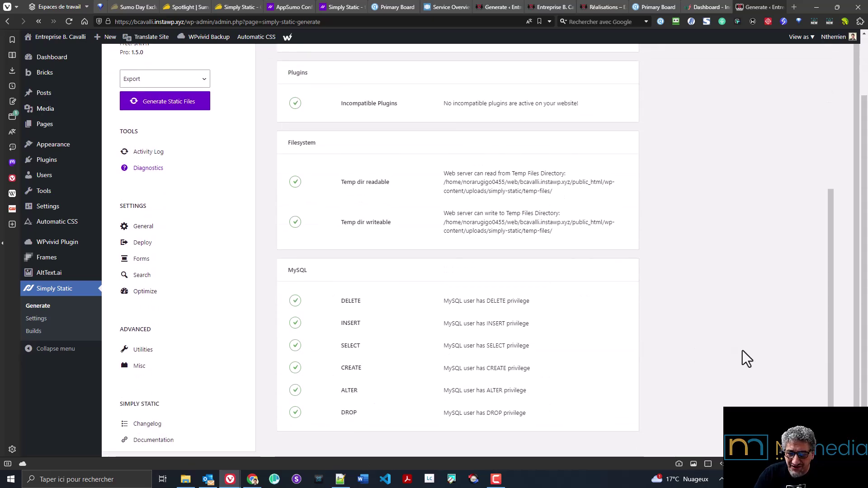
{"action": "scroll", "coordinate": [742, 350], "scroll_direction": "up", "scroll_amount": 8}
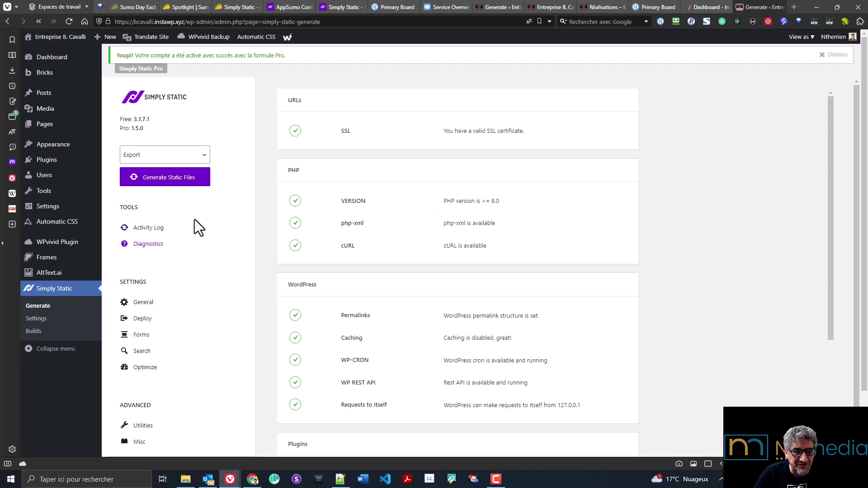
- Highlight the Free and Pro version numbers of Simply Static above the export options
{"action": "scroll", "coordinate": [204, 261], "scroll_direction": "down", "scroll_amount": 1}
{"action": "scroll", "coordinate": [207, 272], "scroll_direction": "up", "scroll_amount": 1}
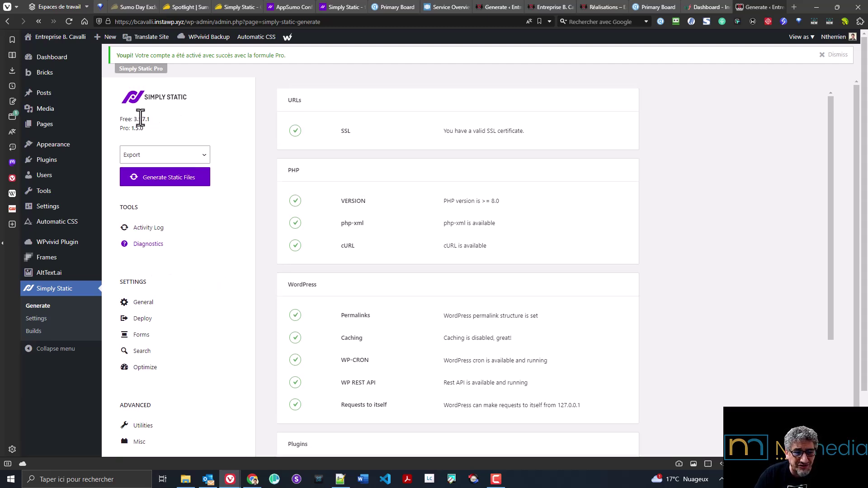
{"action": "left_click_drag", "start_coordinate": [118, 116], "coordinate": [144, 131]}
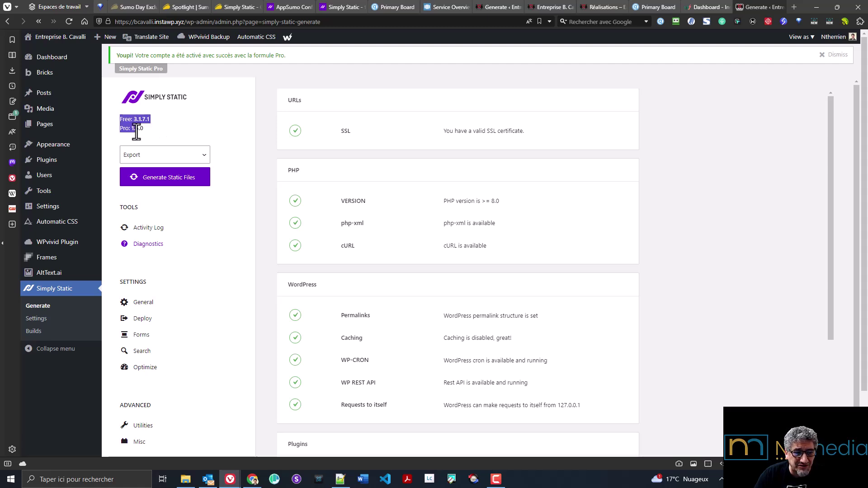
- Open the installed plugins list and highlight the Simply Static and Simply Static Pro entries
{"action": "left_click", "coordinate": [68, 163]}
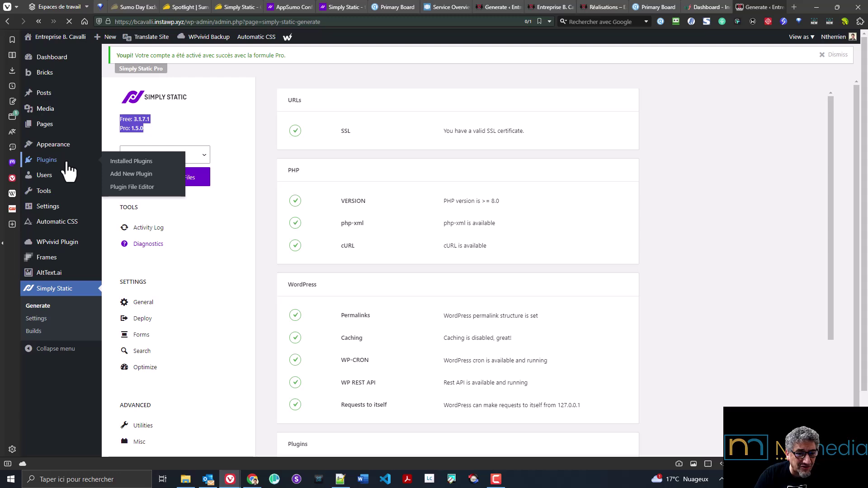
{"action": "scroll", "coordinate": [213, 239], "scroll_direction": "down", "scroll_amount": 3}
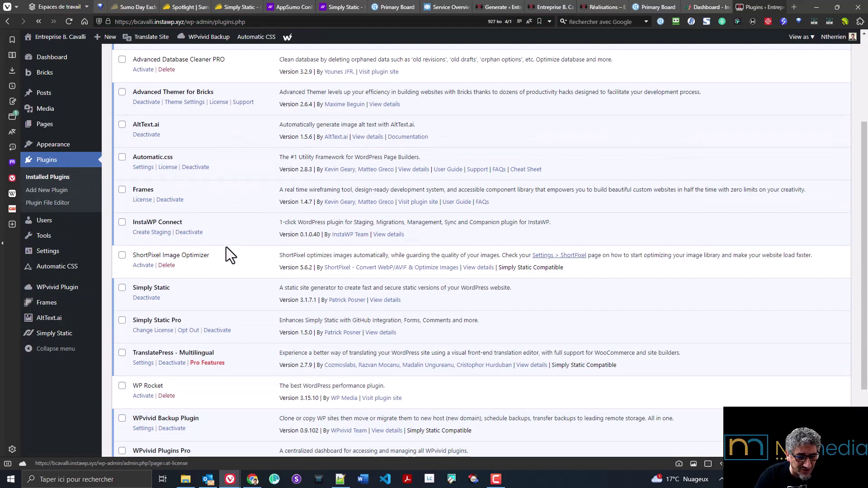
{"action": "left_click_drag", "start_coordinate": [136, 289], "coordinate": [235, 335]}
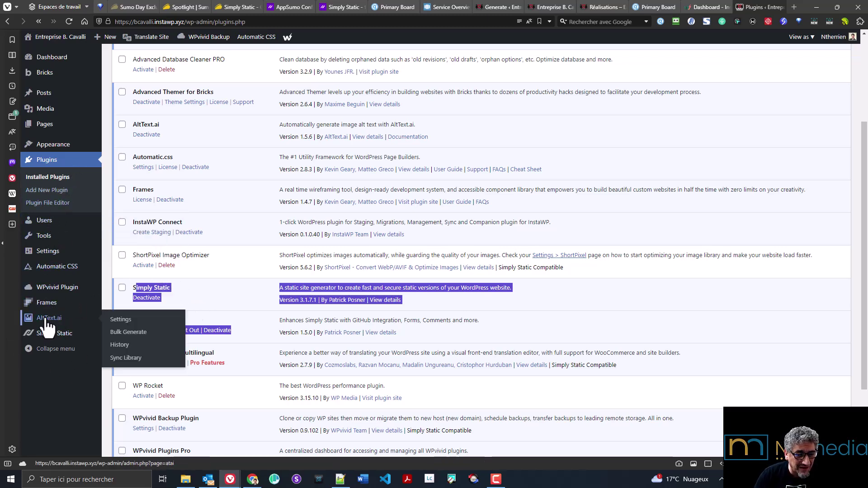
- Open the Builds page of Simply Static and review the Add New Build form
{"action": "left_click", "coordinate": [53, 337]}
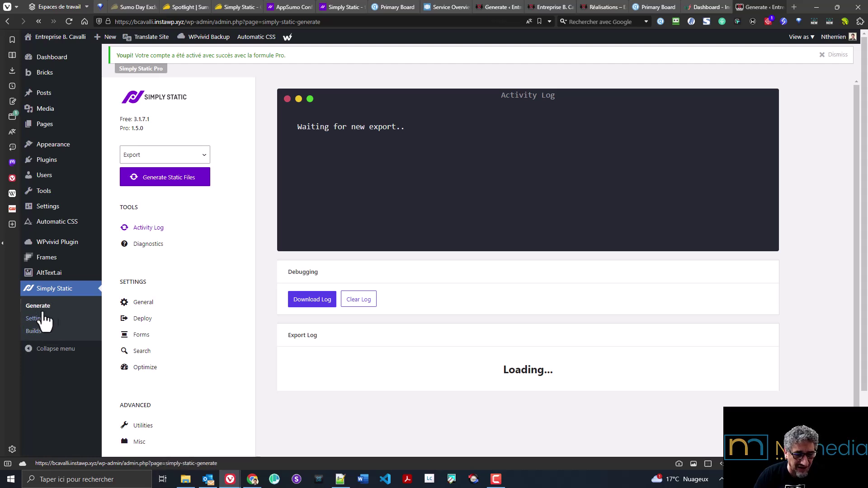
{"action": "left_click", "coordinate": [33, 333]}
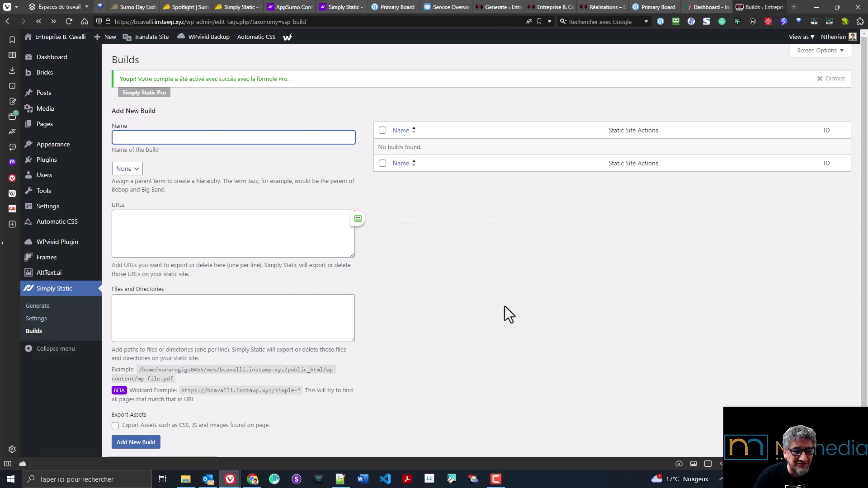
{"action": "scroll", "coordinate": [502, 308], "scroll_direction": "down", "scroll_amount": 1}
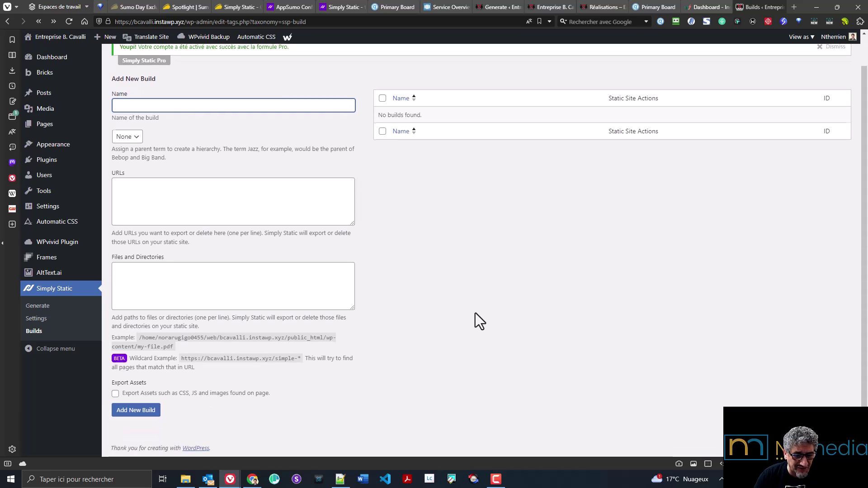
{"action": "scroll", "coordinate": [452, 312], "scroll_direction": "up", "scroll_amount": 2}
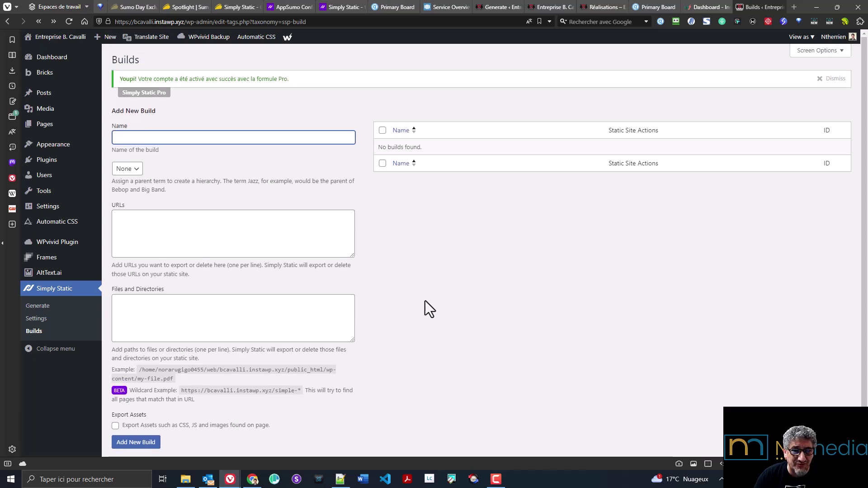
- Open the pricing page on simplystatic.com and highlight the yearly prices of the Developer, Single and Agency plans
{"action": "left_click", "coordinate": [335, 6]}
{"action": "left_click", "coordinate": [516, 83]}
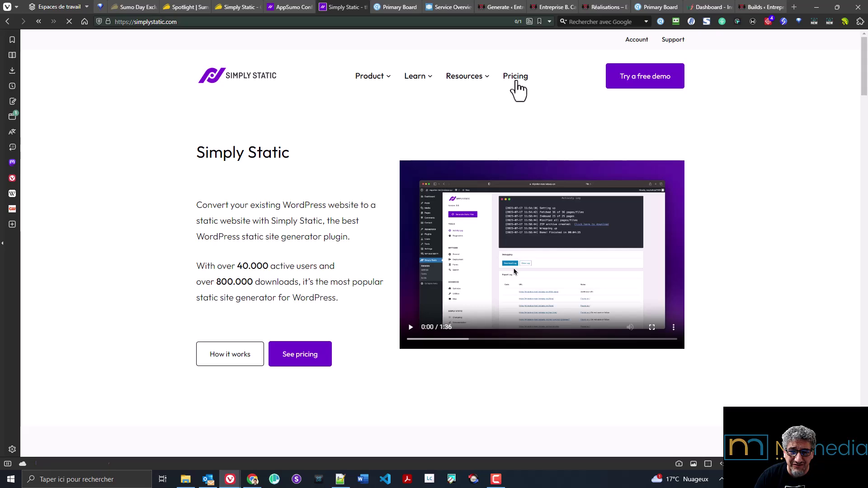
{"action": "scroll", "coordinate": [506, 118], "scroll_direction": "down", "scroll_amount": 5}
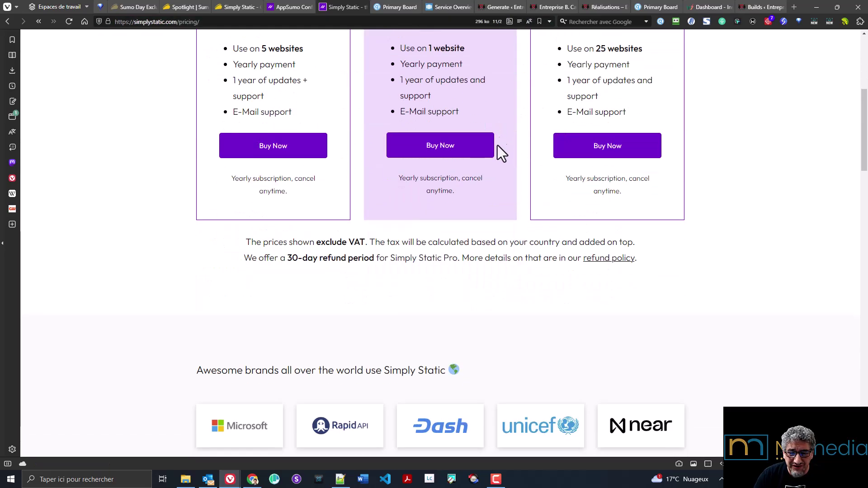
{"action": "scroll", "coordinate": [531, 198], "scroll_direction": "up", "scroll_amount": 3}
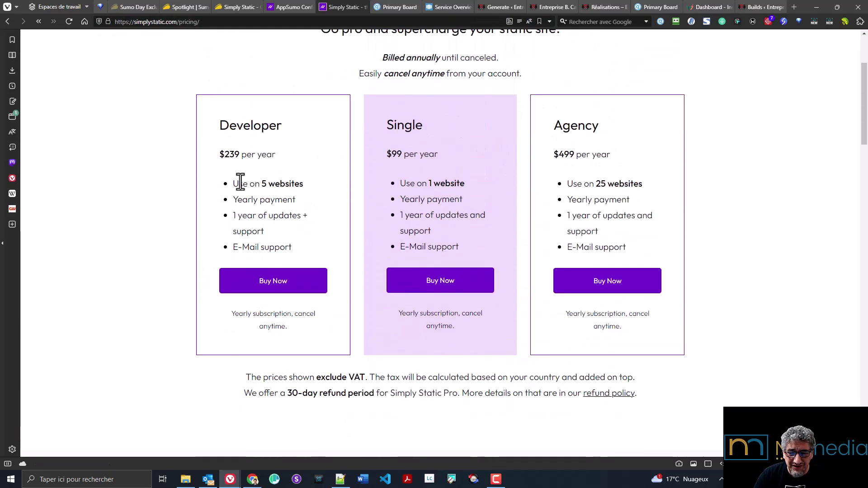
{"action": "left_click_drag", "start_coordinate": [221, 155], "coordinate": [258, 155]}
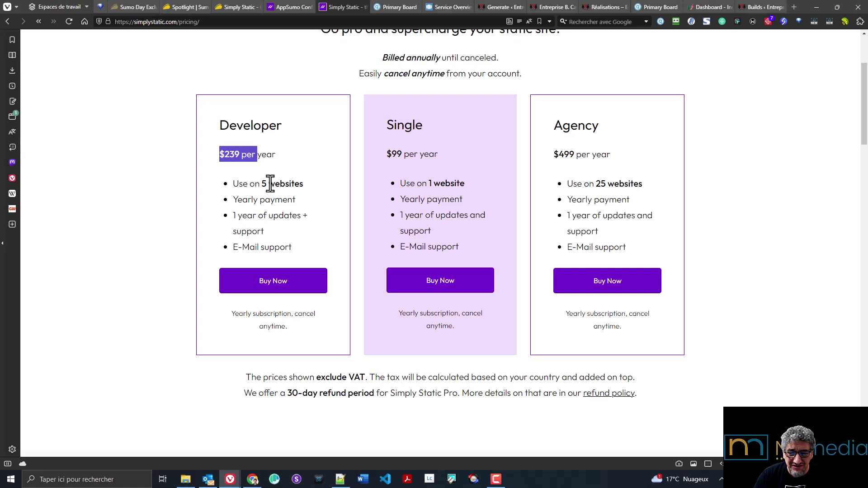
{"action": "left_click_drag", "start_coordinate": [386, 154], "coordinate": [437, 154]}
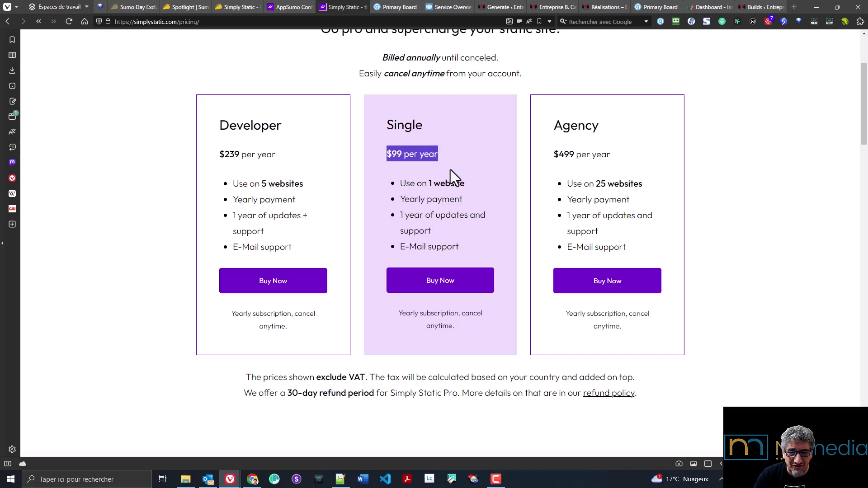
{"action": "left_click_drag", "start_coordinate": [553, 155], "coordinate": [612, 155]}
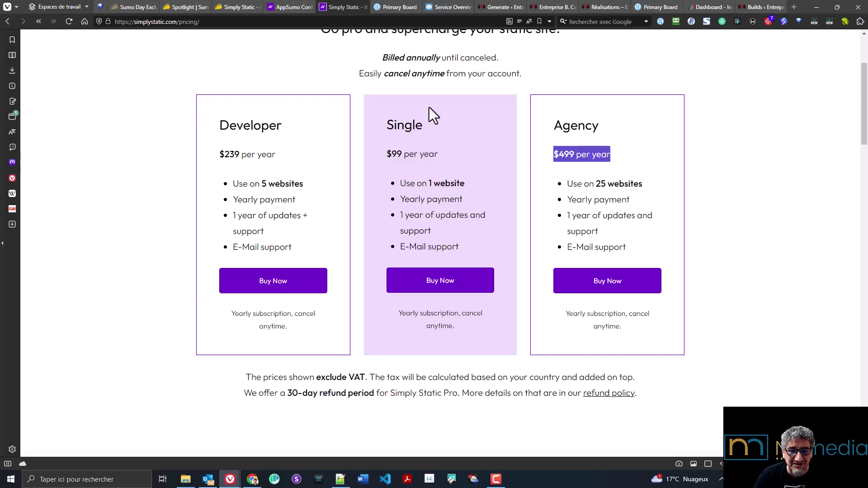
- Show the plans of the AppSumo Simply Static deal and highlight the one-time prices of License Tiers 1, 2 and 3
{"action": "left_click", "coordinate": [228, 8]}
{"action": "scroll", "coordinate": [635, 307], "scroll_direction": "down", "scroll_amount": 4}
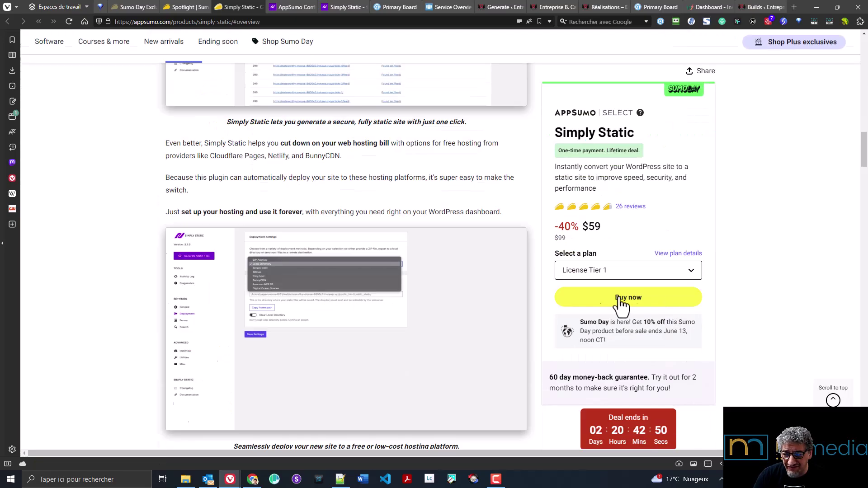
{"action": "left_click", "coordinate": [629, 297]}
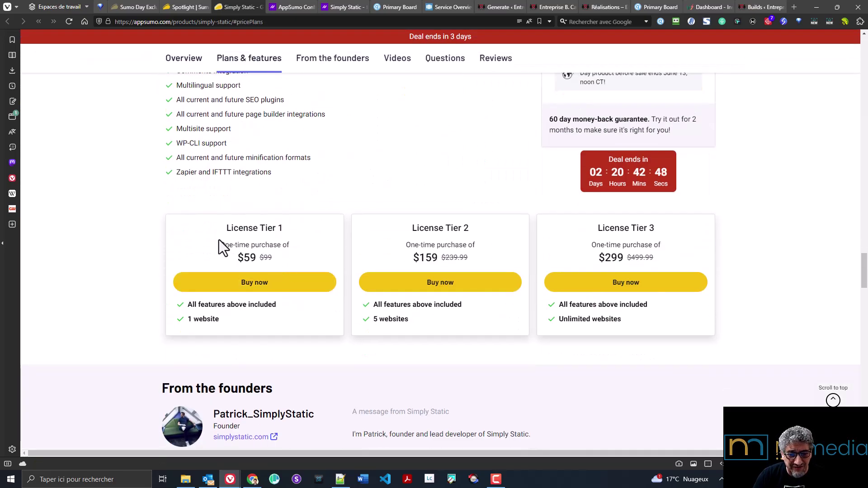
{"action": "left_click_drag", "start_coordinate": [224, 230], "coordinate": [294, 260]}
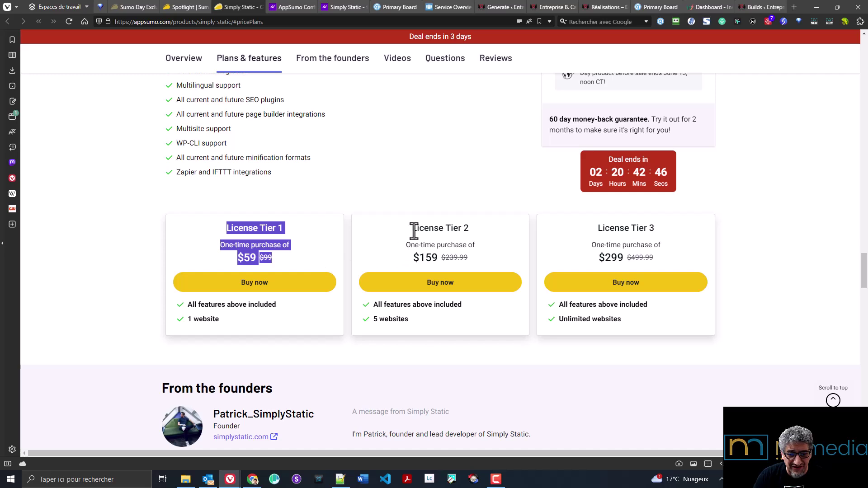
{"action": "left_click_drag", "start_coordinate": [413, 229], "coordinate": [479, 262]}
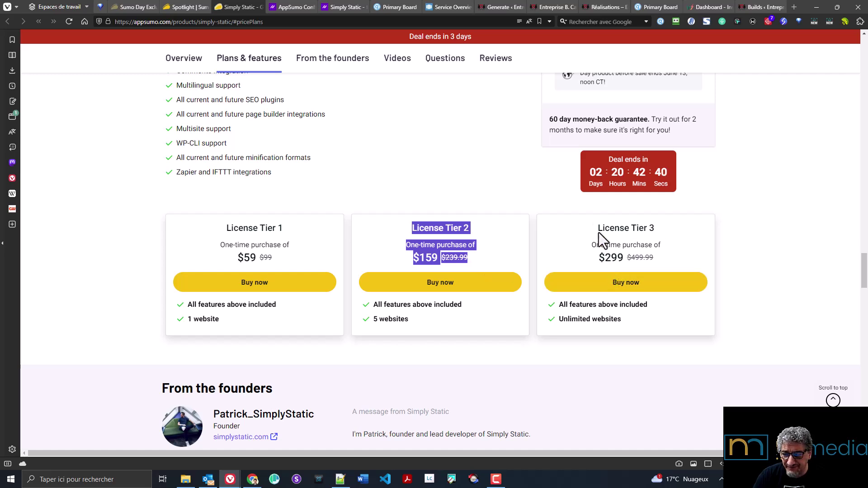
{"action": "left_click_drag", "start_coordinate": [597, 224], "coordinate": [666, 262]}
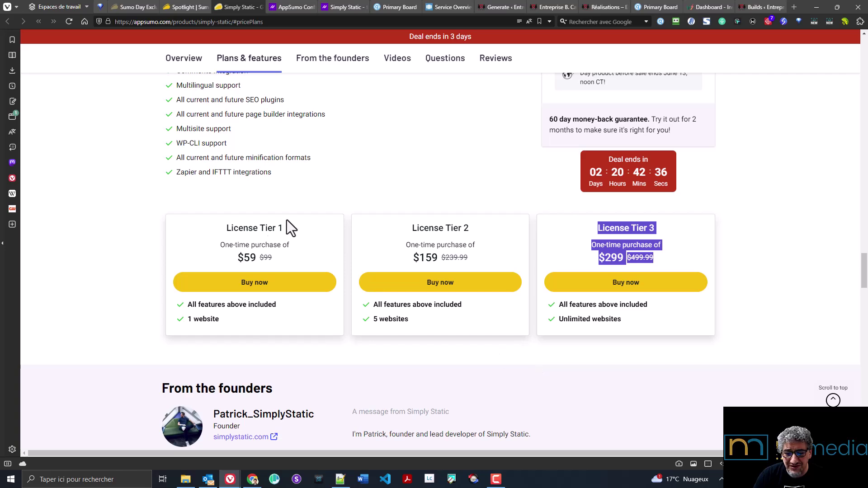
{"action": "left_click", "coordinate": [110, 209]}
- Return to the simplystatic.com pricing page and highlight Single Exports and Build Exports in the Free vs. Pro table
{"action": "left_click", "coordinate": [355, 5]}
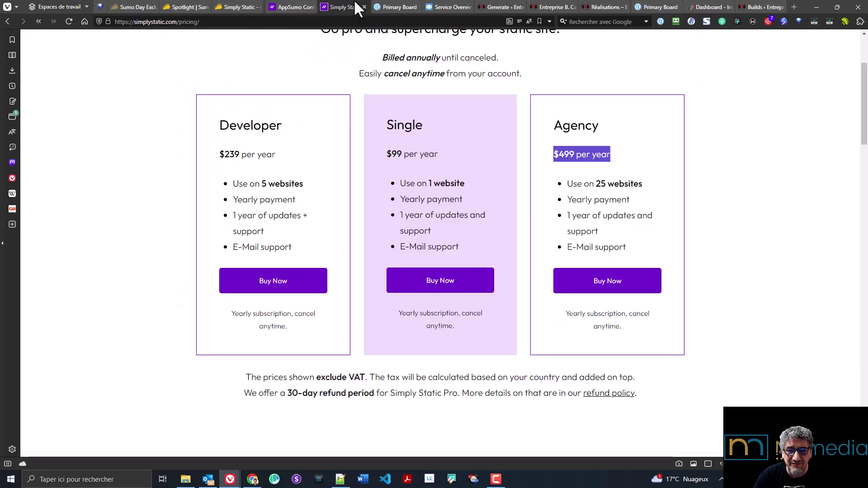
{"action": "scroll", "coordinate": [388, 270], "scroll_direction": "down", "scroll_amount": 20}
{"action": "scroll", "coordinate": [479, 276], "scroll_direction": "down", "scroll_amount": 10}
{"action": "scroll", "coordinate": [481, 276], "scroll_direction": "up", "scroll_amount": 5}
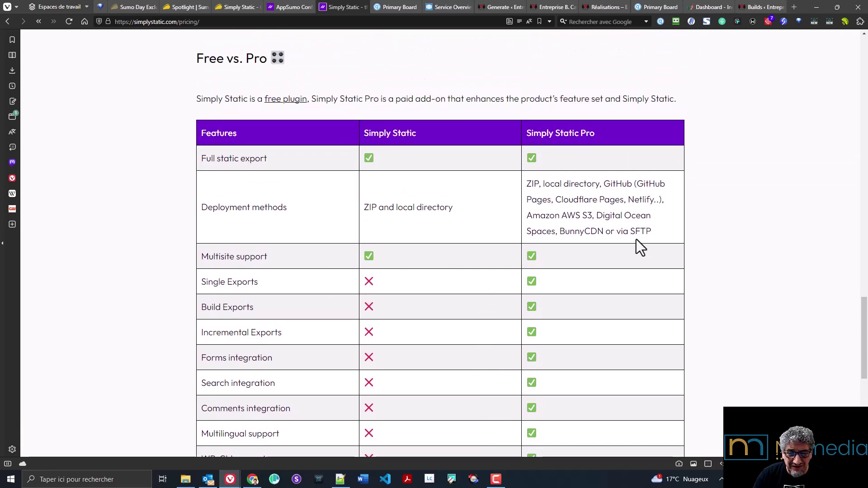
{"action": "left_click_drag", "start_coordinate": [199, 283], "coordinate": [265, 283]}
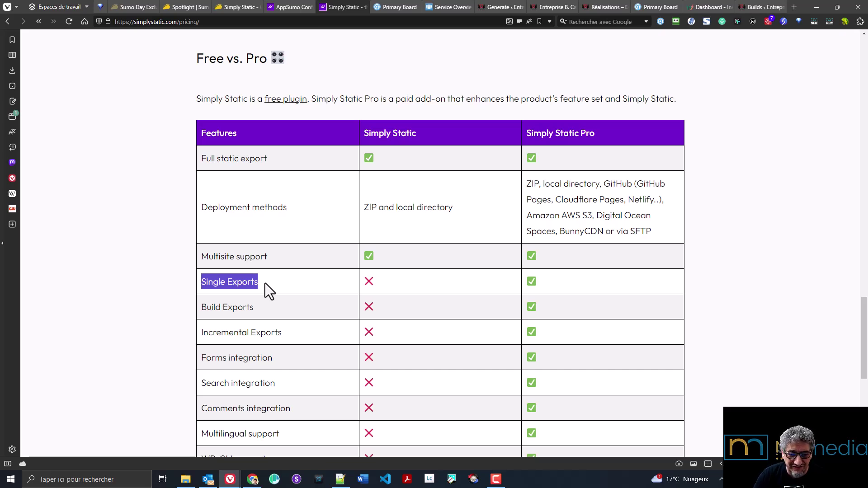
{"action": "left_click_drag", "start_coordinate": [200, 307], "coordinate": [256, 310]}
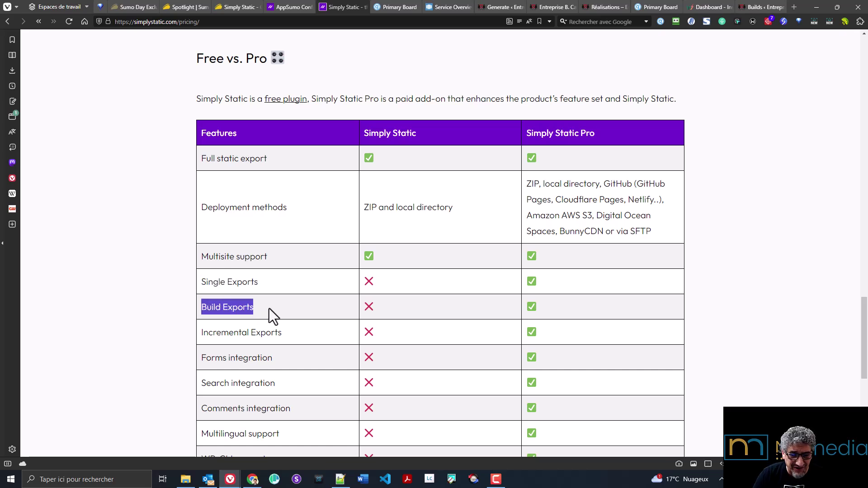
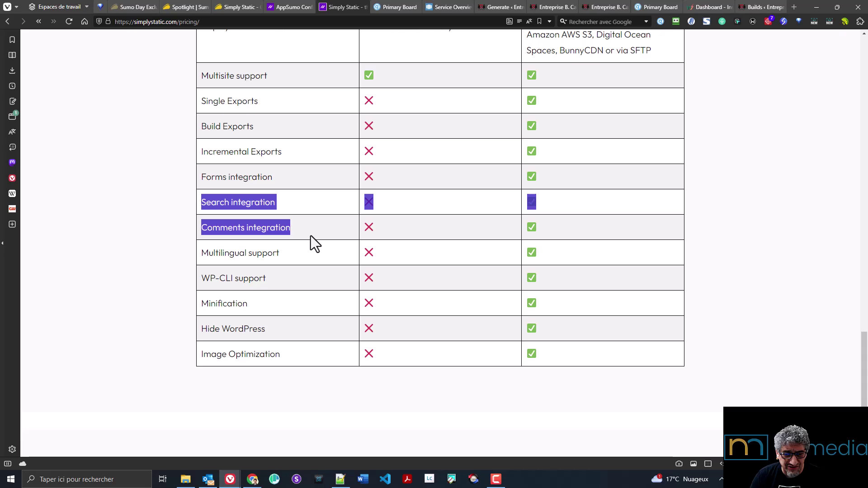
- Highlight Multilingual support, WP-CLI support, Minification and Hide WordPress one after another in the Free vs. Pro table
{"action": "left_click", "coordinate": [300, 227]}
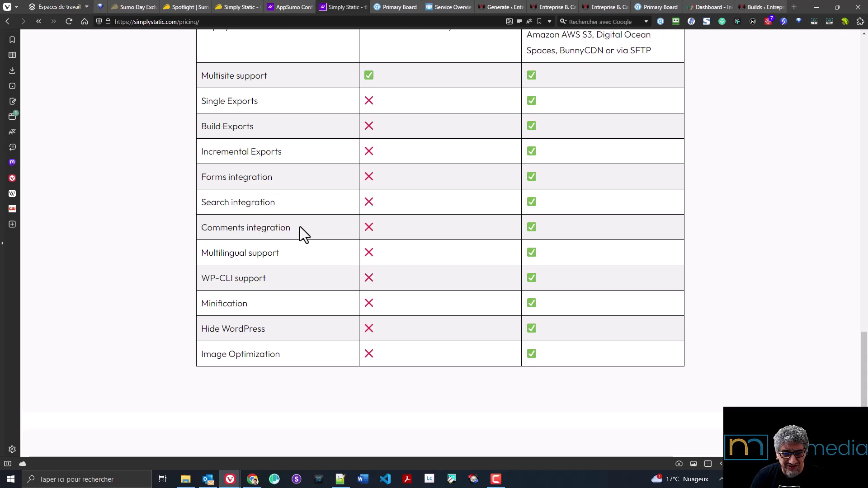
{"action": "left_click_drag", "start_coordinate": [200, 253], "coordinate": [549, 247]}
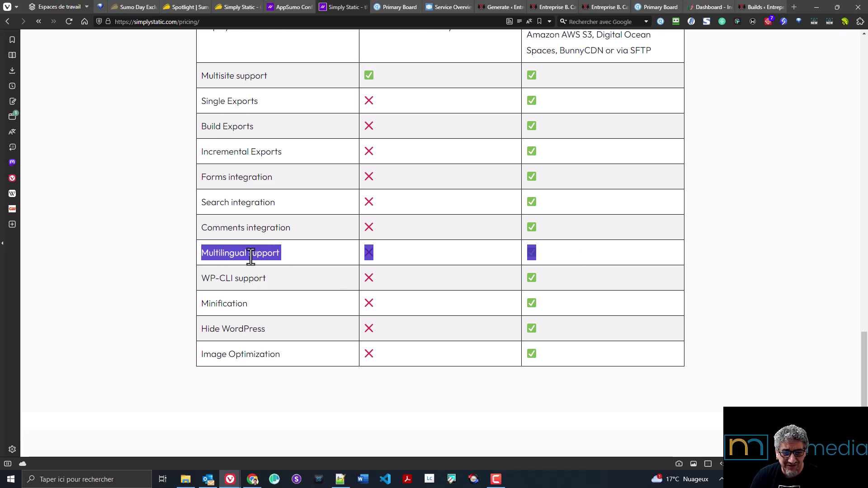
{"action": "left_click_drag", "start_coordinate": [199, 277], "coordinate": [283, 278]}
{"action": "left_click_drag", "start_coordinate": [204, 304], "coordinate": [380, 314]}
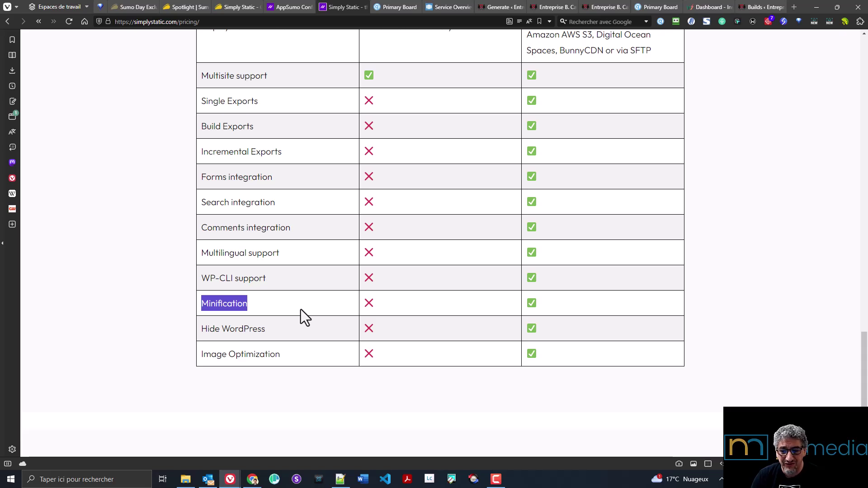
{"action": "left_click_drag", "start_coordinate": [202, 329], "coordinate": [297, 331]}
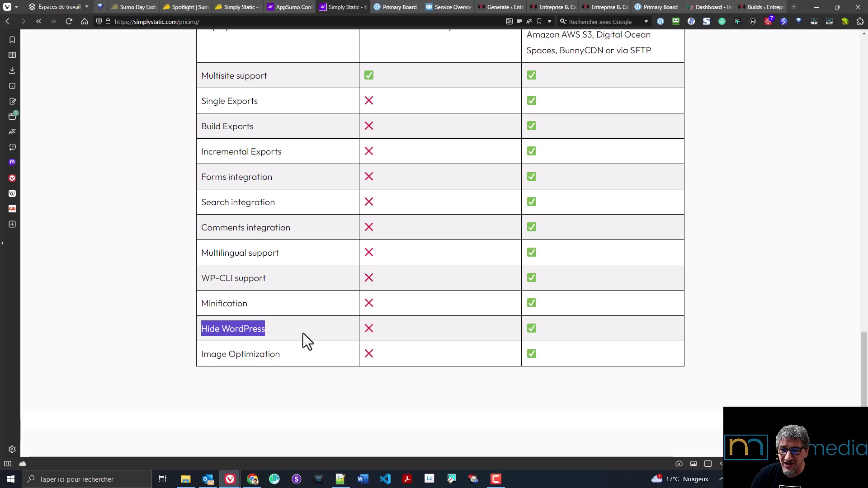
- Inspect the head element of the static Cavalli site in the developer tools for WordPress paths
{"action": "left_click", "coordinate": [602, 7]}
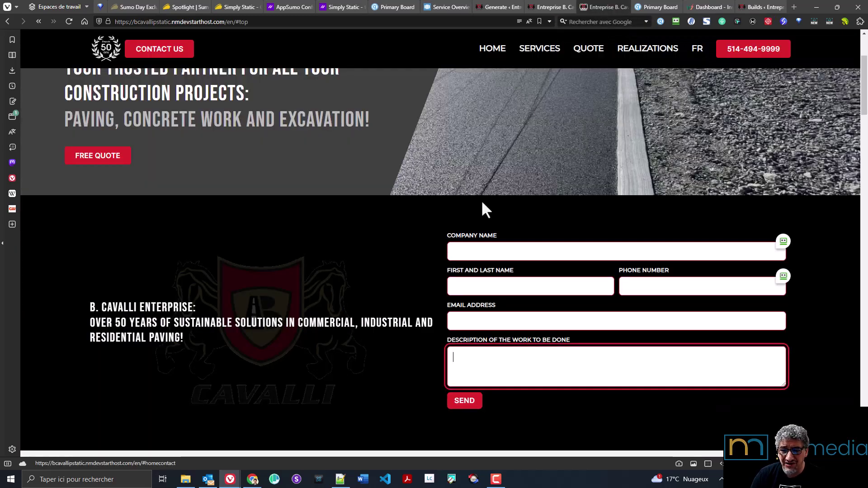
{"action": "key", "text": "F12"}
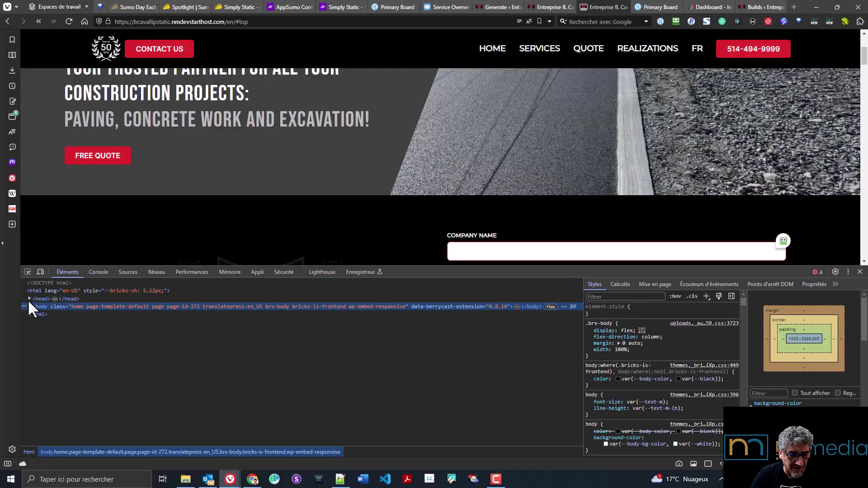
{"action": "left_click", "coordinate": [28, 299]}
{"action": "left_click", "coordinate": [29, 299]}
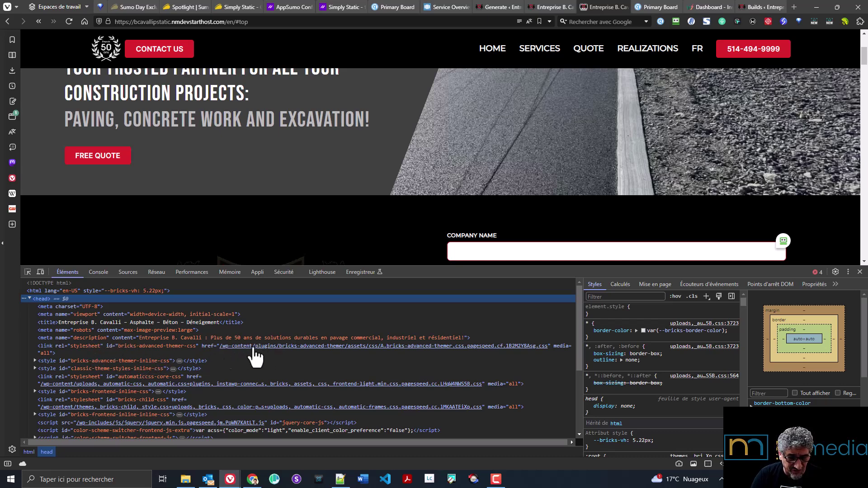
{"action": "scroll", "coordinate": [127, 364], "scroll_direction": "down", "scroll_amount": 2}
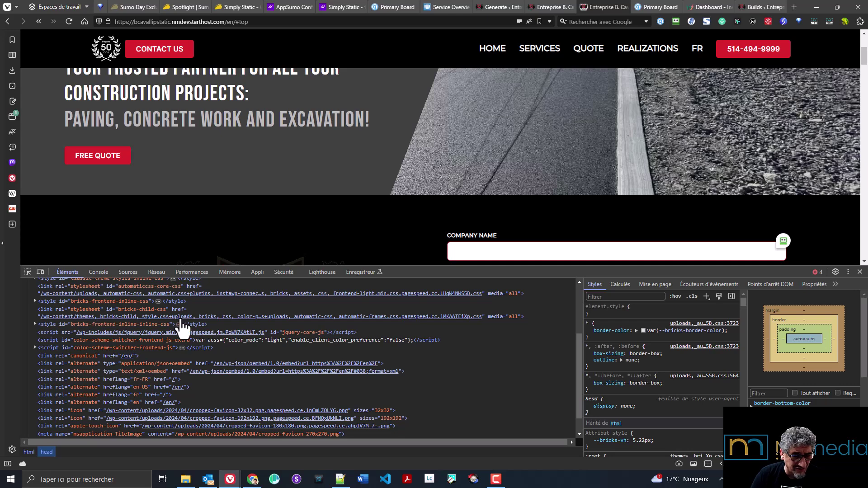
{"action": "scroll", "coordinate": [180, 318], "scroll_direction": "down", "scroll_amount": 1}
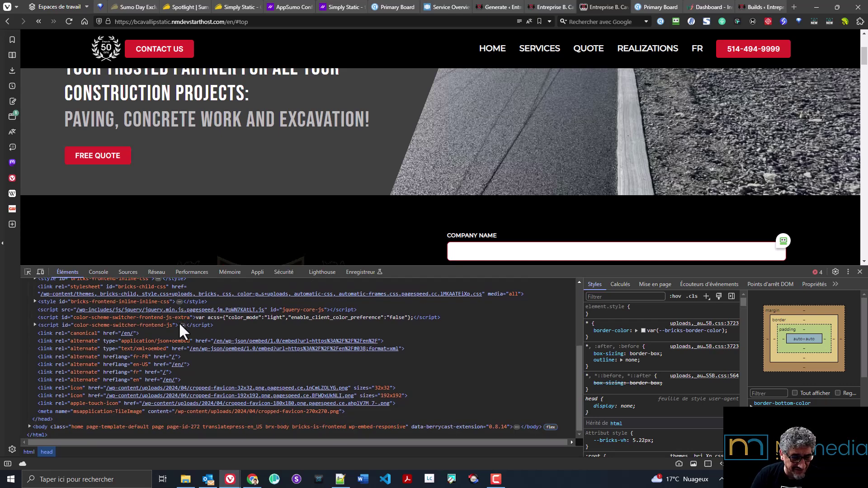
{"action": "scroll", "coordinate": [178, 322], "scroll_direction": "up", "scroll_amount": 3}
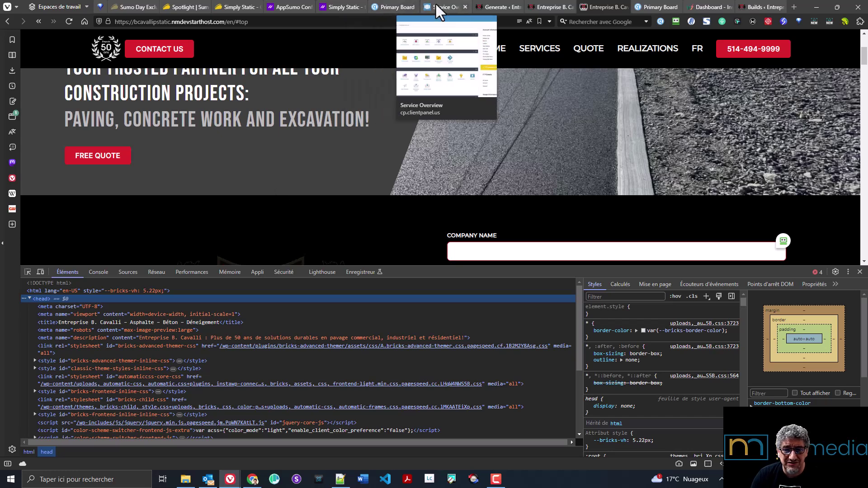
- Return to the Free vs. Pro table on simplystatic.com and highlight the Image Optimization row
{"action": "left_click", "coordinate": [342, 6]}
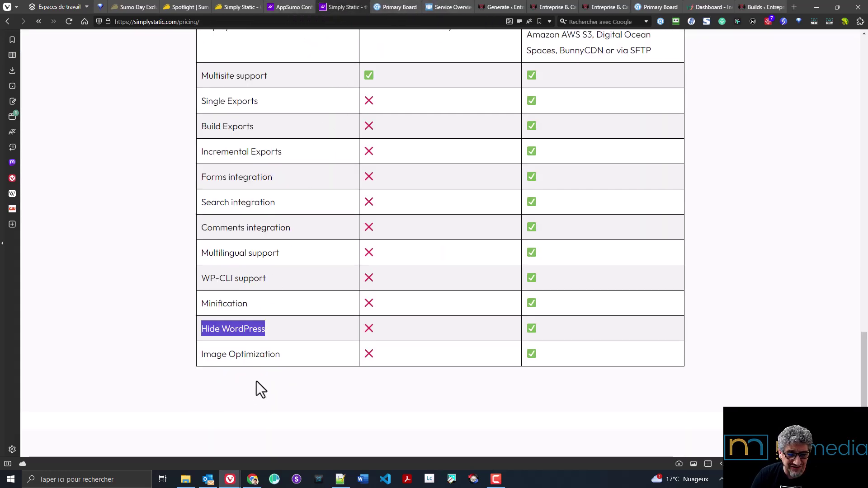
{"action": "left_click", "coordinate": [220, 355]}
{"action": "left_click_drag", "start_coordinate": [220, 355], "coordinate": [567, 355]}
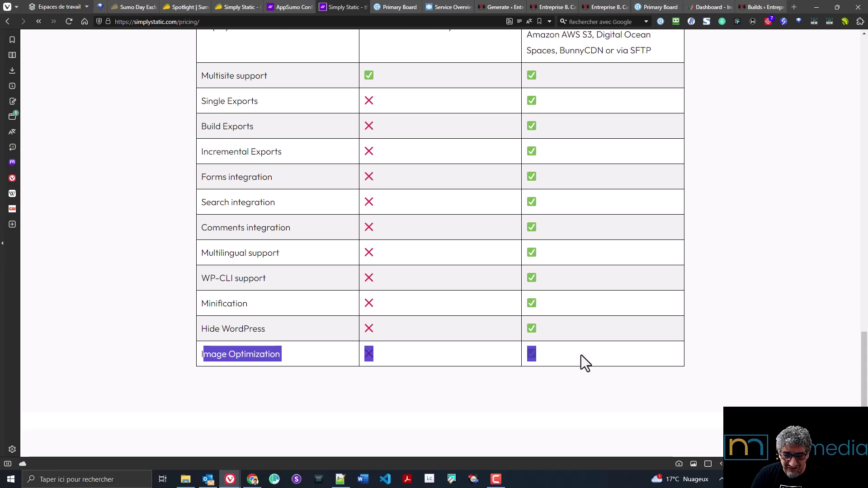
- Review the General settings and the available deployment methods of the free Simply Static plugin on the bcavalliwp.nmdevstarthost.com site
{"action": "left_click", "coordinate": [439, 364]}
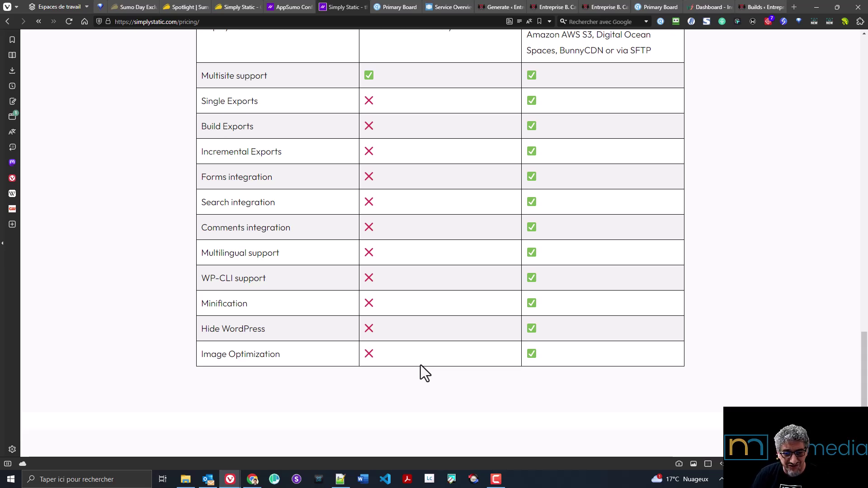
{"action": "left_click", "coordinate": [506, 5]}
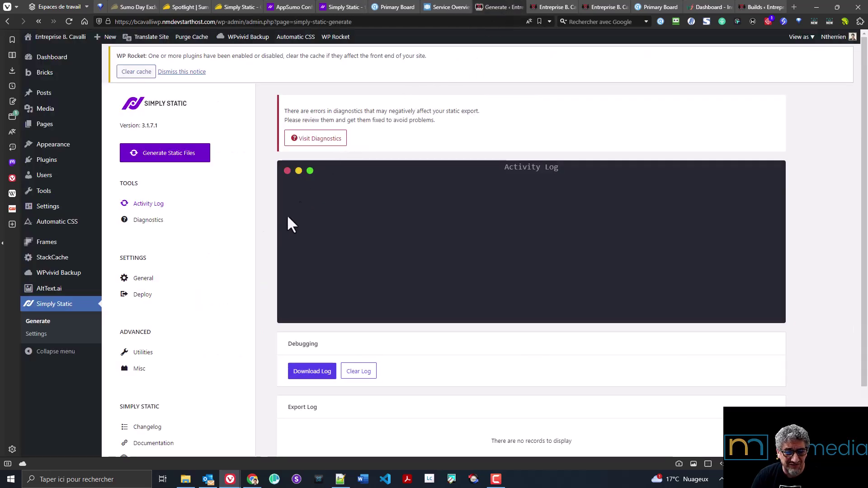
{"action": "scroll", "coordinate": [262, 231], "scroll_direction": "down", "scroll_amount": 2}
{"action": "left_click", "coordinate": [144, 202]}
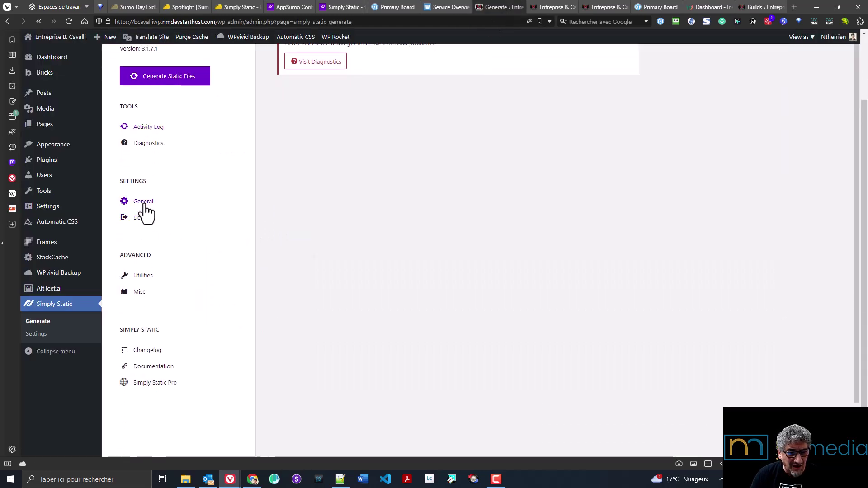
{"action": "scroll", "coordinate": [400, 225], "scroll_direction": "down", "scroll_amount": 5}
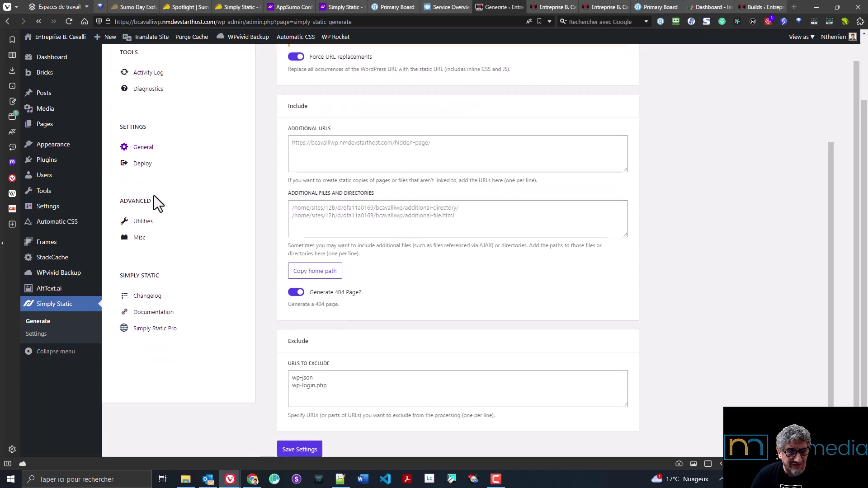
{"action": "left_click", "coordinate": [139, 164]}
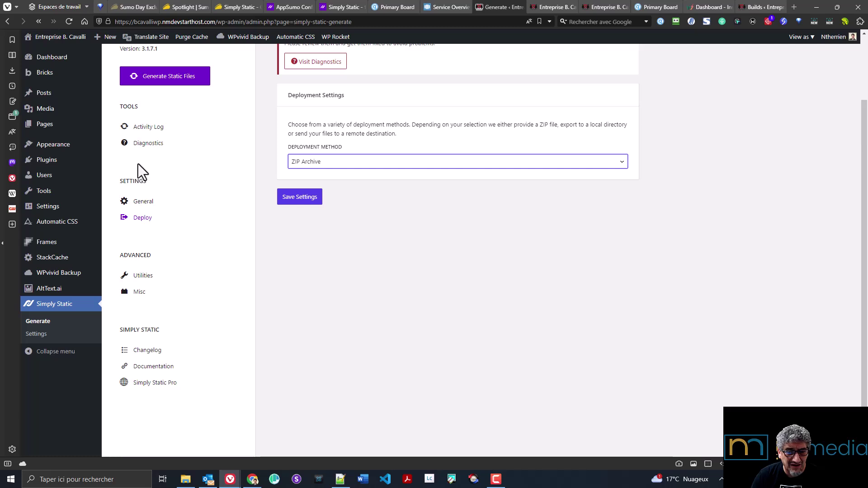
{"action": "left_click", "coordinate": [391, 165]}
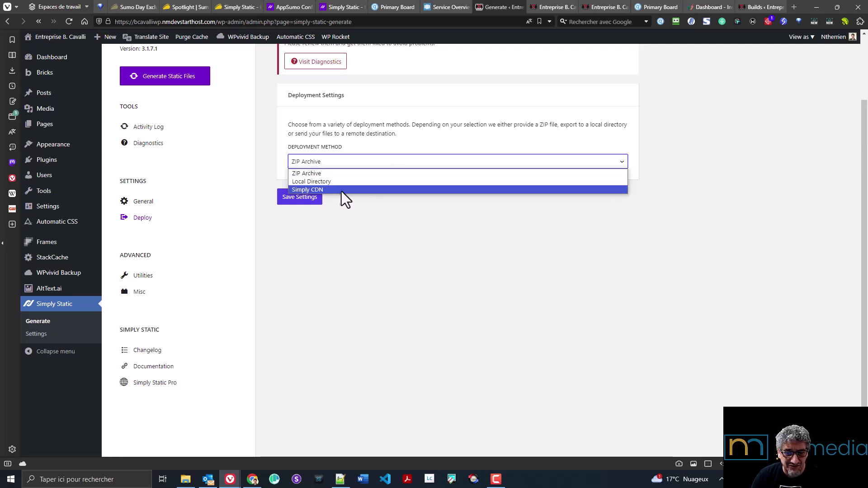
{"action": "left_click", "coordinate": [355, 272]}
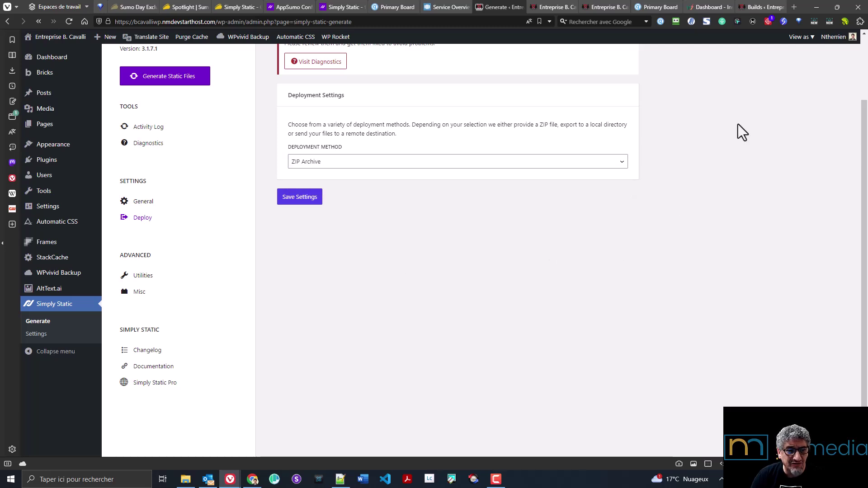
- Open the Simply Static Pro settings on the bcavalli.instawp.xyz site and close the two pages of the free-version site
{"action": "left_click", "coordinate": [757, 7]}
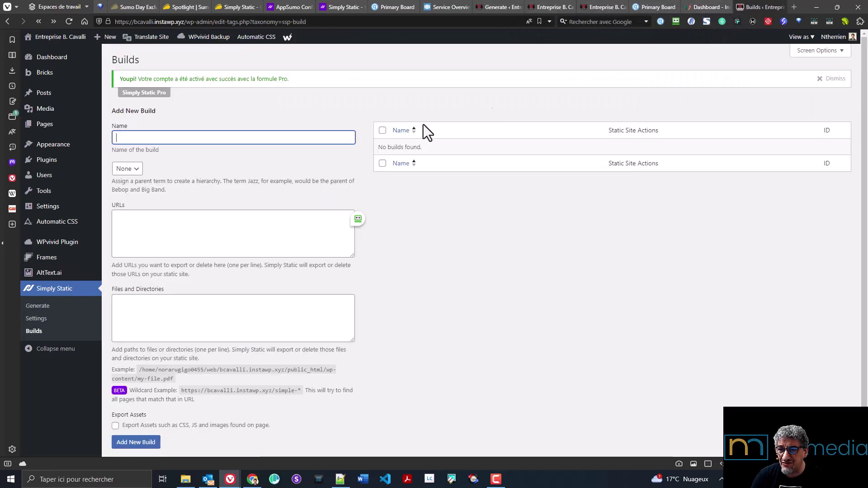
{"action": "left_click", "coordinate": [41, 319]}
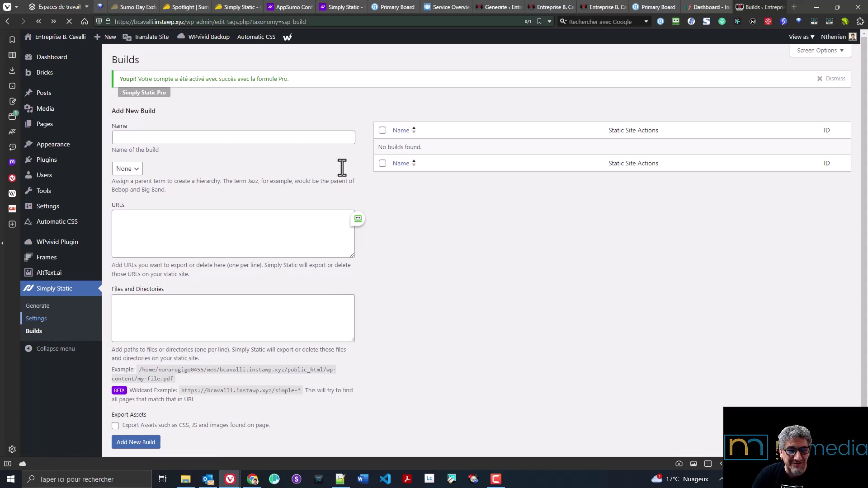
{"action": "left_click", "coordinate": [516, 6]}
{"action": "left_click", "coordinate": [515, 6]}
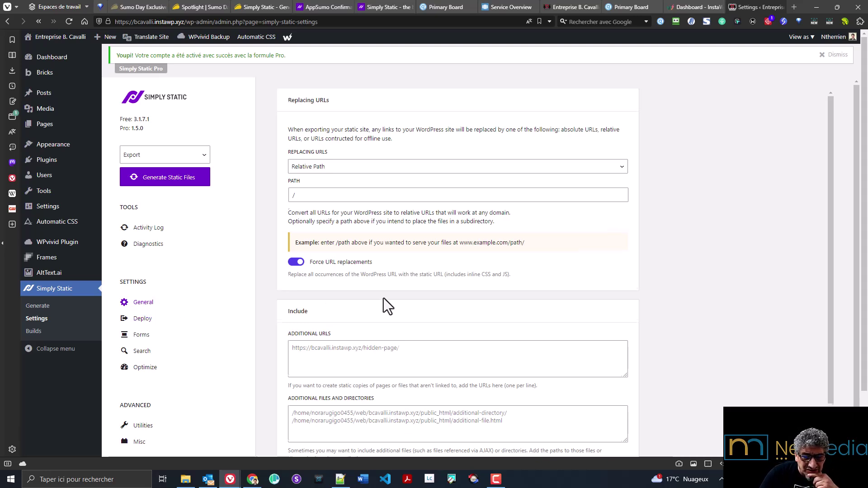
- Review the General settings and the list of deployment methods offered by Simply Static Pro
{"action": "scroll", "coordinate": [389, 301], "scroll_direction": "down", "scroll_amount": 5}
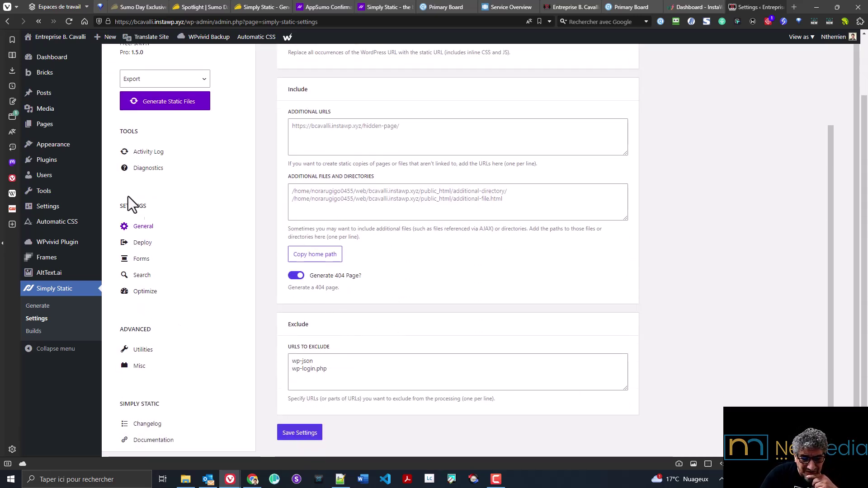
{"action": "left_click", "coordinate": [132, 243]}
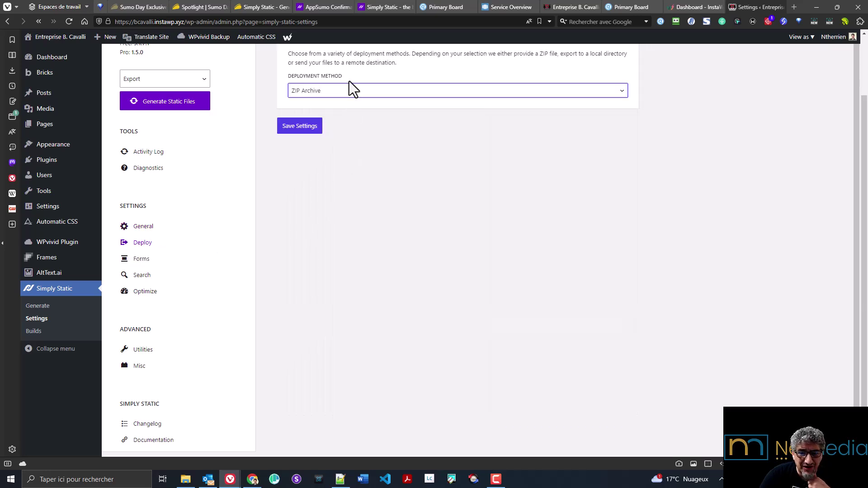
{"action": "left_click", "coordinate": [349, 90]}
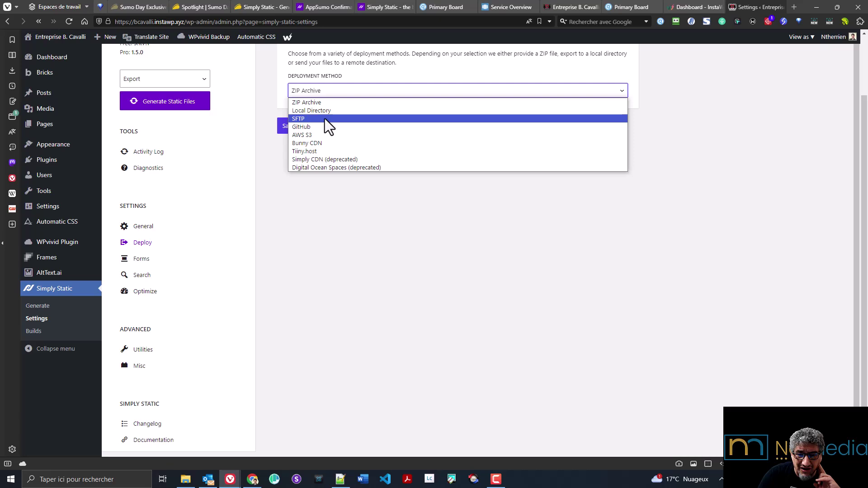
{"action": "left_click", "coordinate": [452, 224]}
{"action": "scroll", "coordinate": [443, 233], "scroll_direction": "up", "scroll_amount": 1}
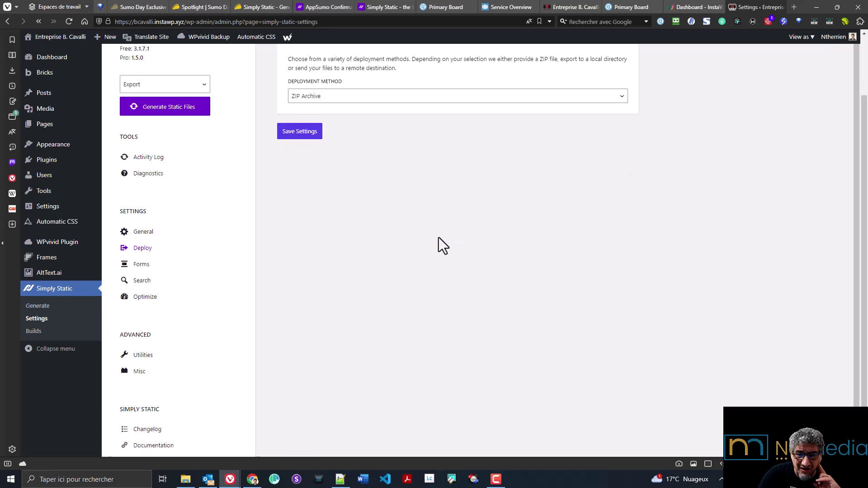
- Enable the use of forms on the static website in the Simply Static Forms settings
{"action": "left_click", "coordinate": [140, 262]}
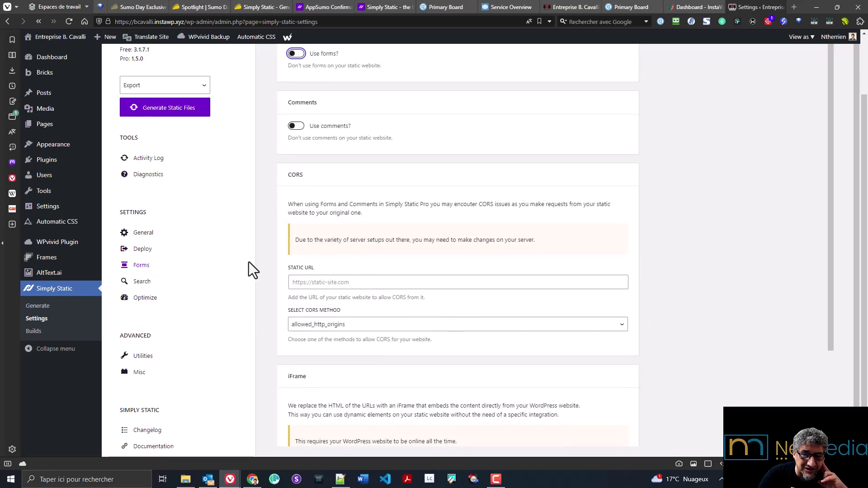
{"action": "scroll", "coordinate": [387, 208], "scroll_direction": "up", "scroll_amount": 2}
{"action": "left_click", "coordinate": [296, 123]}
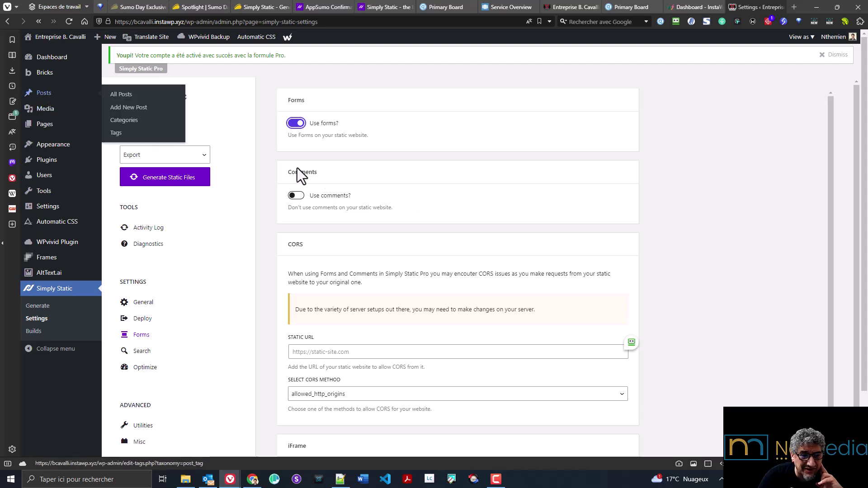
- Highlight the CORS notes about requests from the static website to the original one and about possible server changes
{"action": "scroll", "coordinate": [507, 254], "scroll_direction": "down", "scroll_amount": 3}
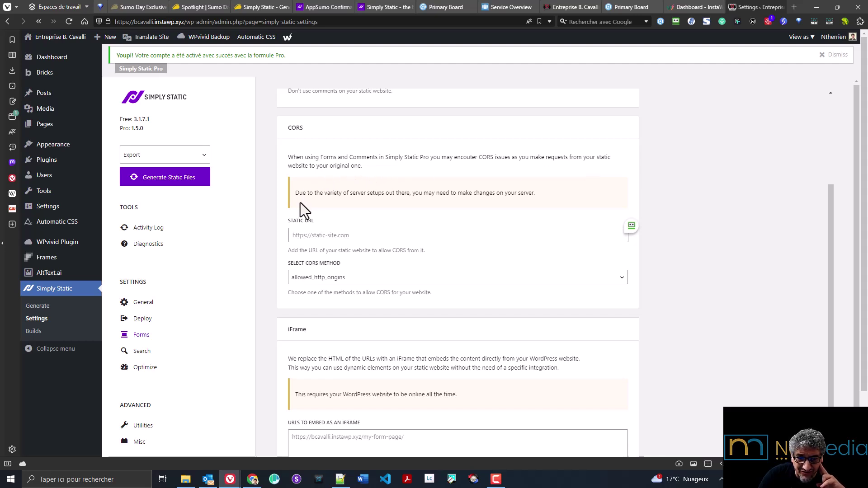
{"action": "left_click_drag", "start_coordinate": [513, 157], "coordinate": [358, 168]}
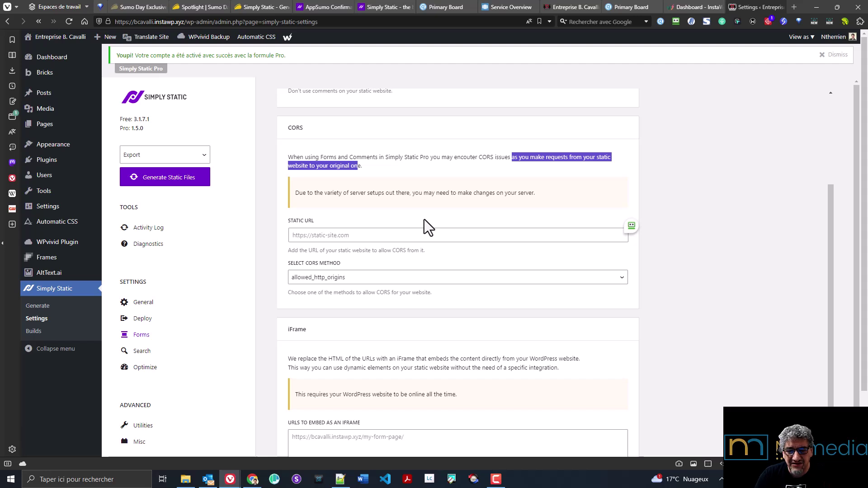
{"action": "left_click", "coordinate": [381, 174]}
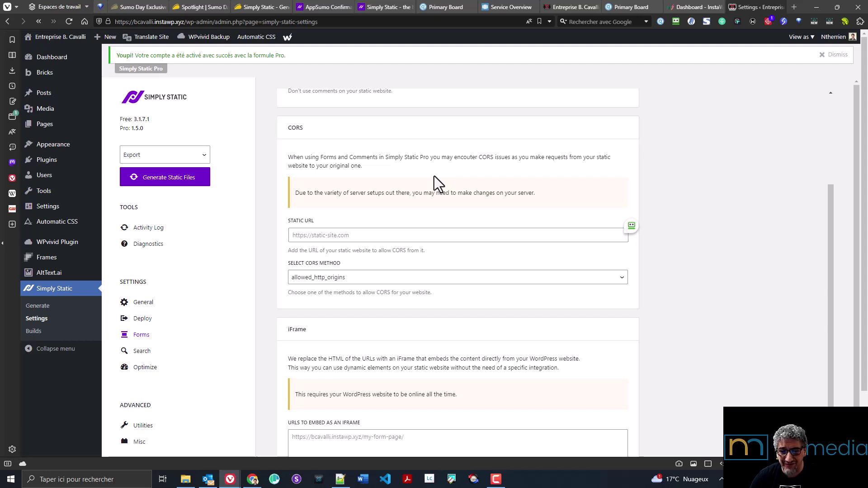
{"action": "left_click_drag", "start_coordinate": [518, 156], "coordinate": [623, 159]}
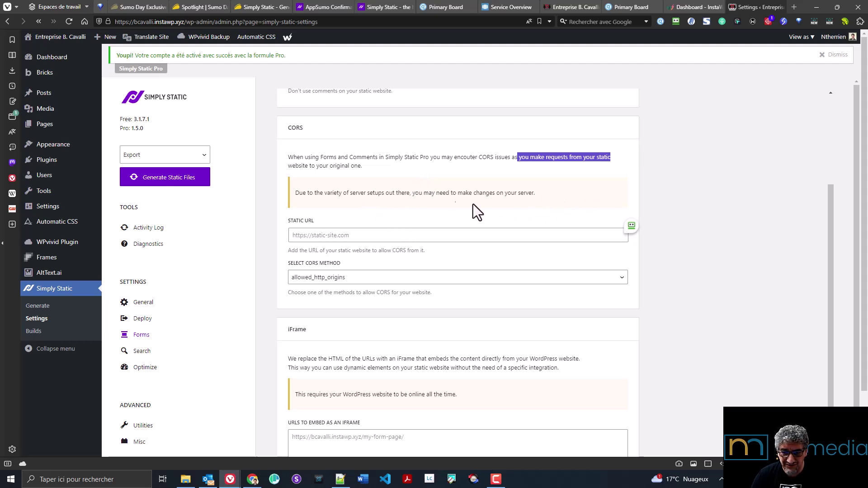
{"action": "left_click_drag", "start_coordinate": [362, 192], "coordinate": [552, 211]}
{"action": "left_click", "coordinate": [349, 236]}
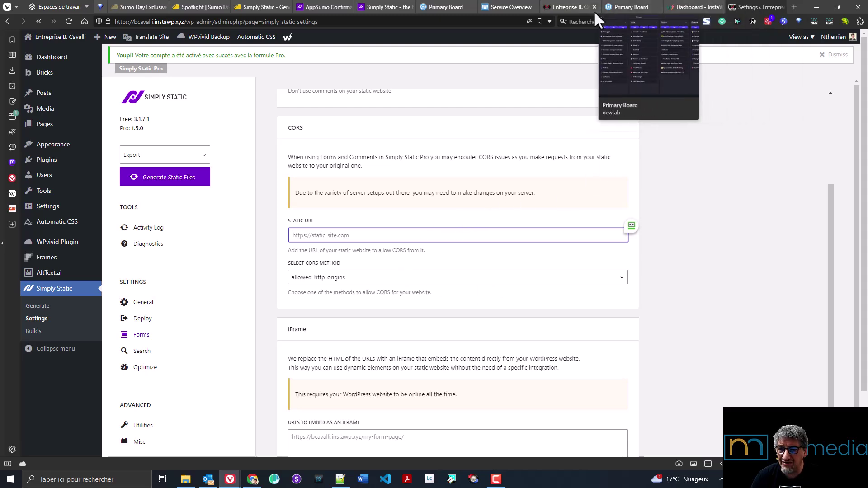
{"action": "left_click", "coordinate": [558, 8]}
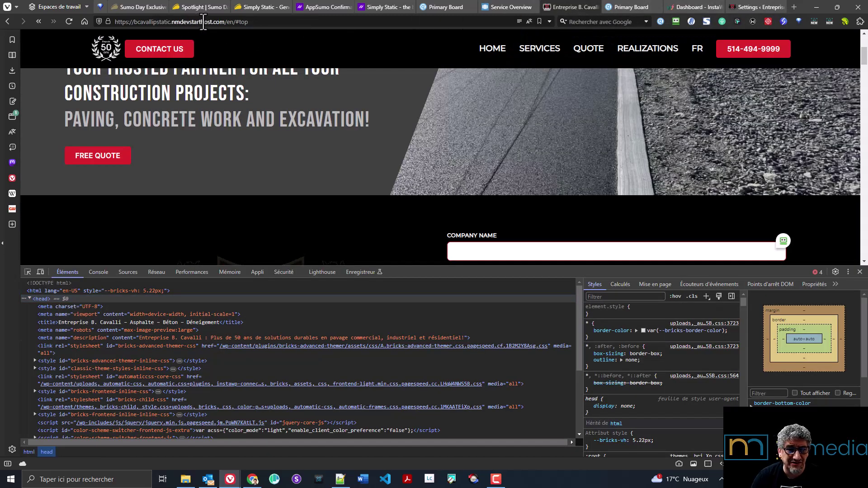
{"action": "left_click_drag", "start_coordinate": [226, 22], "coordinate": [59, 18]}
{"action": "key", "text": "ctrl+c"}
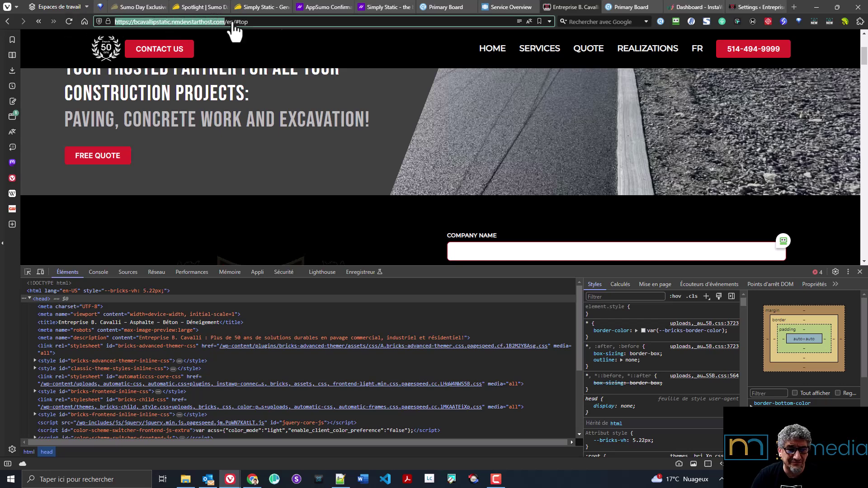
{"action": "left_click", "coordinate": [743, 7]}
{"action": "key", "text": "ctrl+v"}
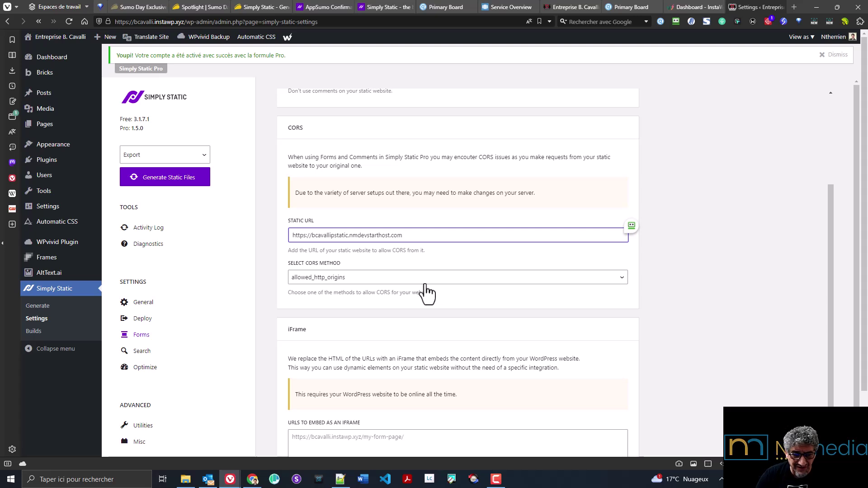
- Select allowed_http_origins as the CORS method and save the Forms settings
{"action": "left_click", "coordinate": [397, 277]}
{"action": "left_click", "coordinate": [396, 289]}
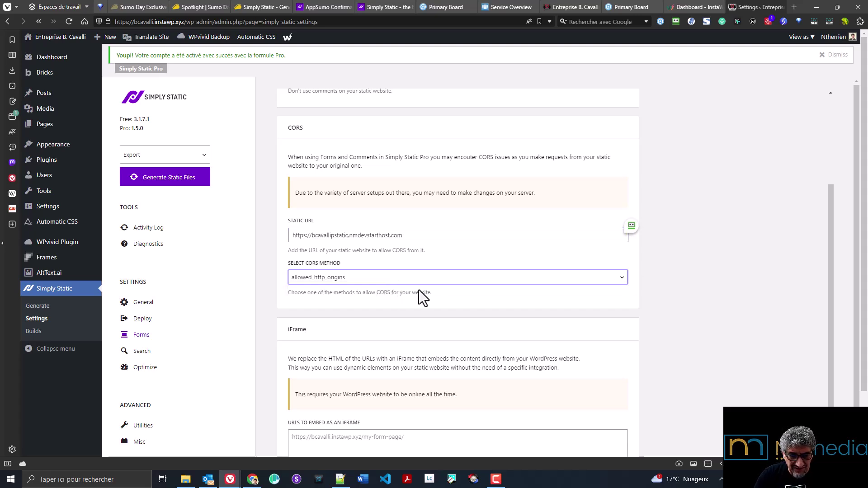
{"action": "scroll", "coordinate": [695, 299], "scroll_direction": "down", "scroll_amount": 1}
{"action": "scroll", "coordinate": [691, 306], "scroll_direction": "down", "scroll_amount": 2}
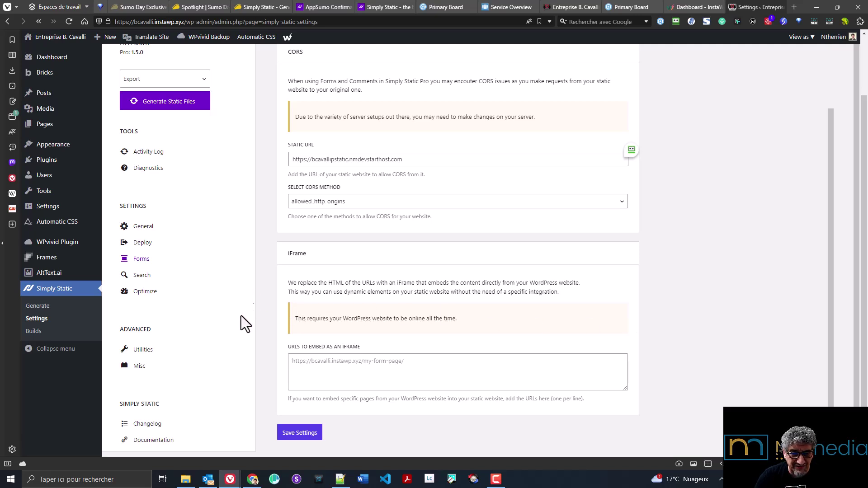
{"action": "left_click", "coordinate": [303, 434]}
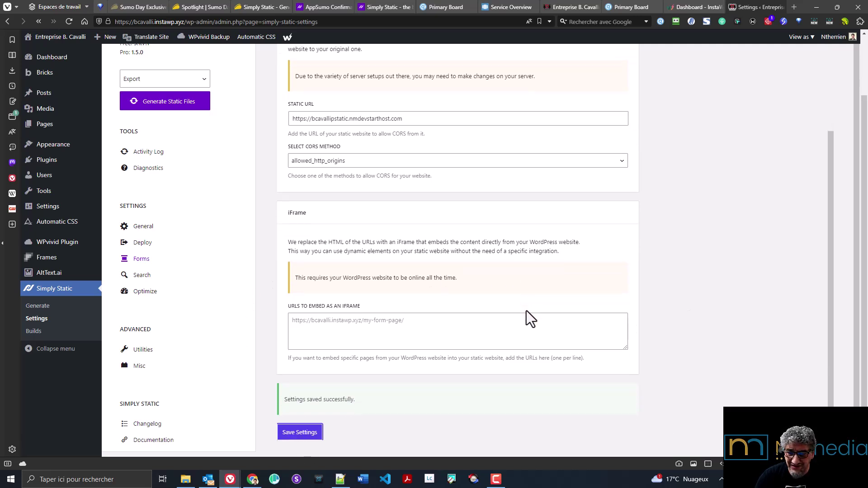
- Check the Search settings, and in the Optimize settings enable minification of HTML, CSS, inline CSS, JavaScript and inline JavaScript
{"action": "left_click", "coordinate": [142, 275]}
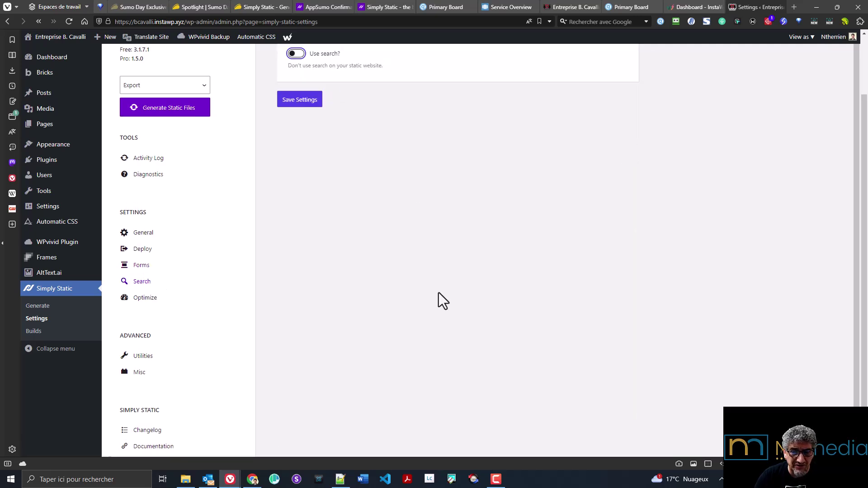
{"action": "left_click", "coordinate": [145, 298]}
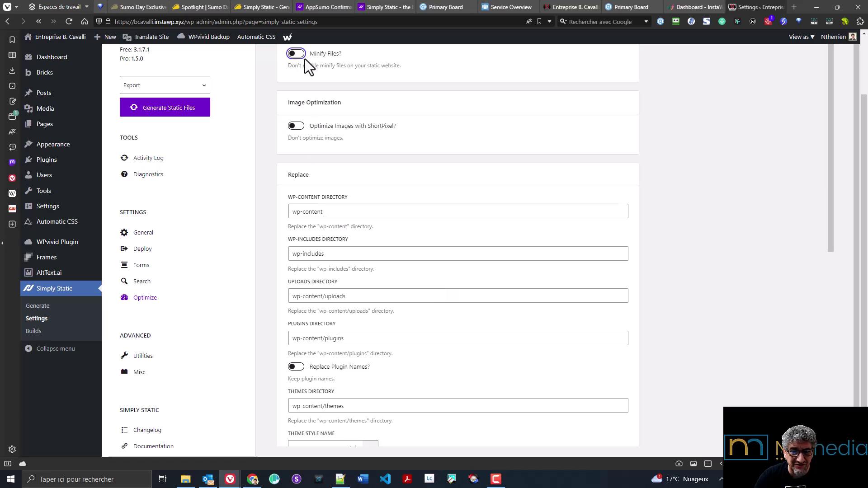
{"action": "left_click", "coordinate": [302, 56]}
{"action": "scroll", "coordinate": [320, 72], "scroll_direction": "up", "scroll_amount": 2}
{"action": "left_click", "coordinate": [294, 149]}
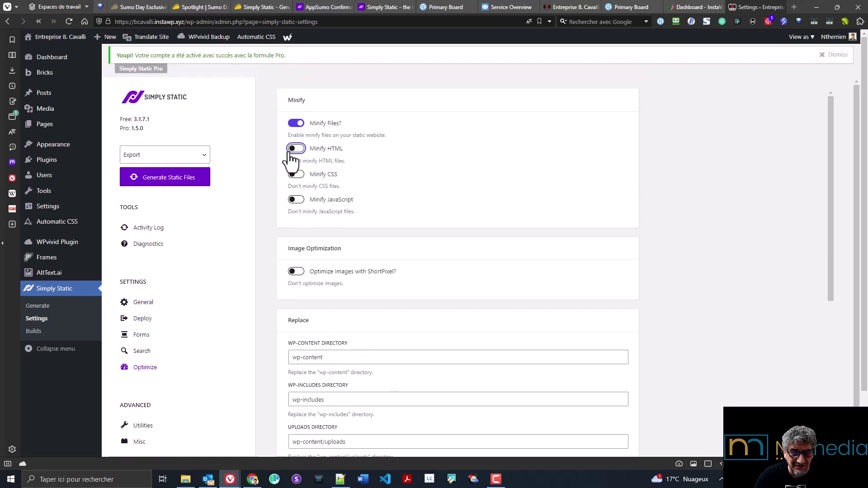
{"action": "left_click", "coordinate": [295, 174]}
{"action": "left_click", "coordinate": [296, 201]}
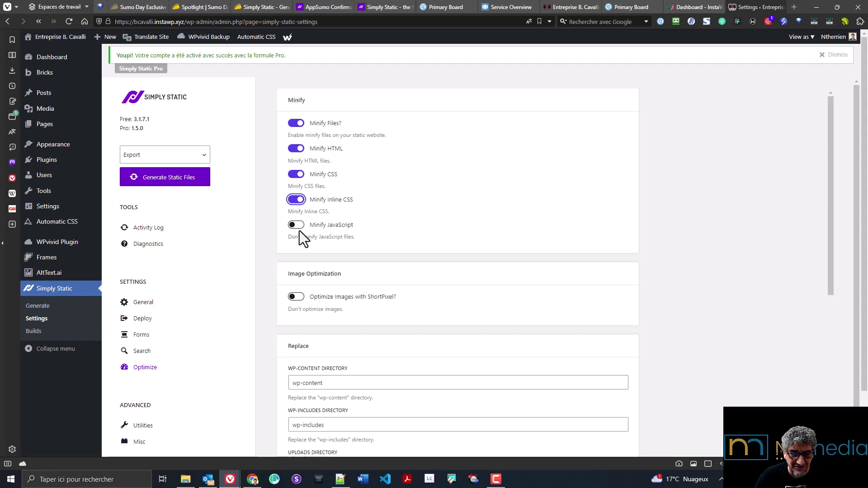
{"action": "left_click", "coordinate": [296, 225]}
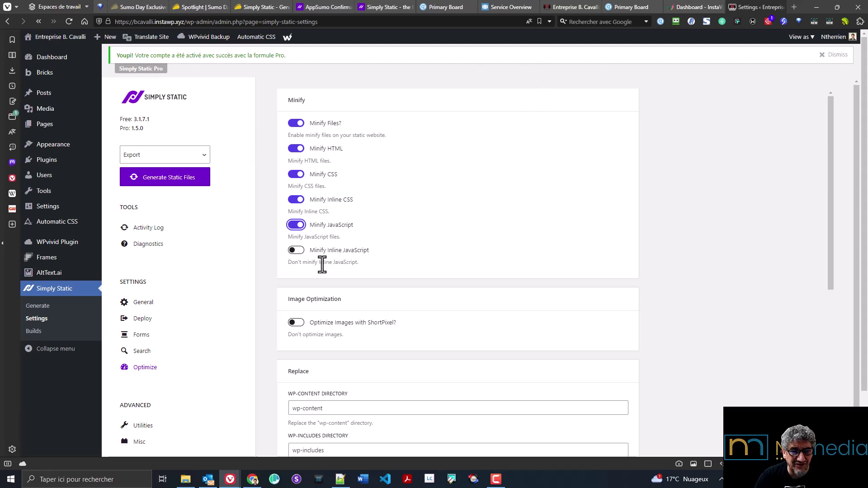
{"action": "left_click", "coordinate": [298, 253]}
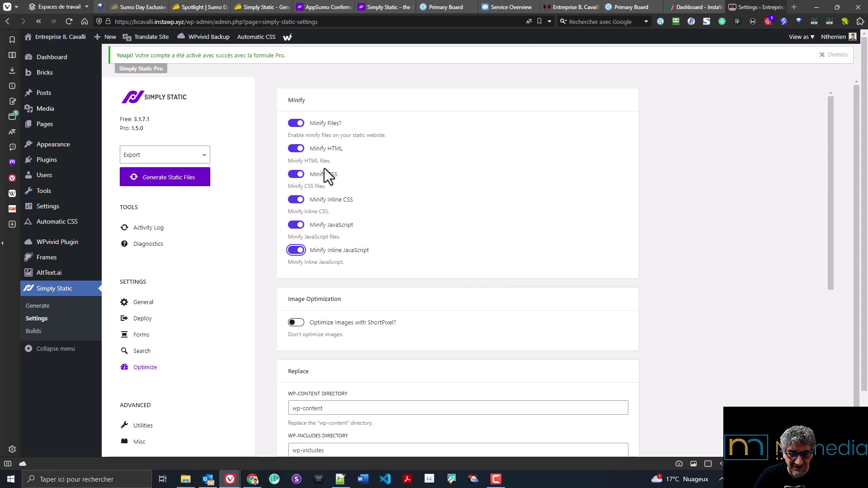
- Enable image optimization with ShortPixel in the Optimize settings
{"action": "scroll", "coordinate": [536, 171], "scroll_direction": "down", "scroll_amount": 4}
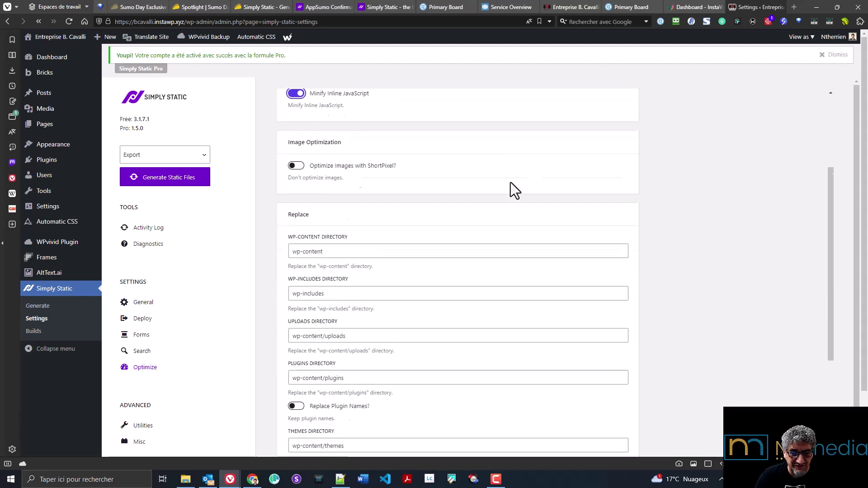
{"action": "left_click", "coordinate": [292, 142]}
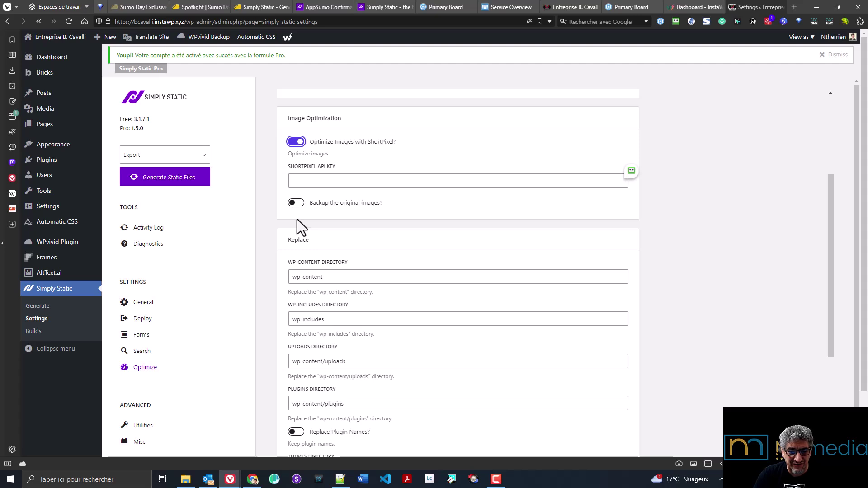
- Enable backup of the original images and look through the Replace directory settings down to the Hide section
{"action": "left_click", "coordinate": [296, 203]}
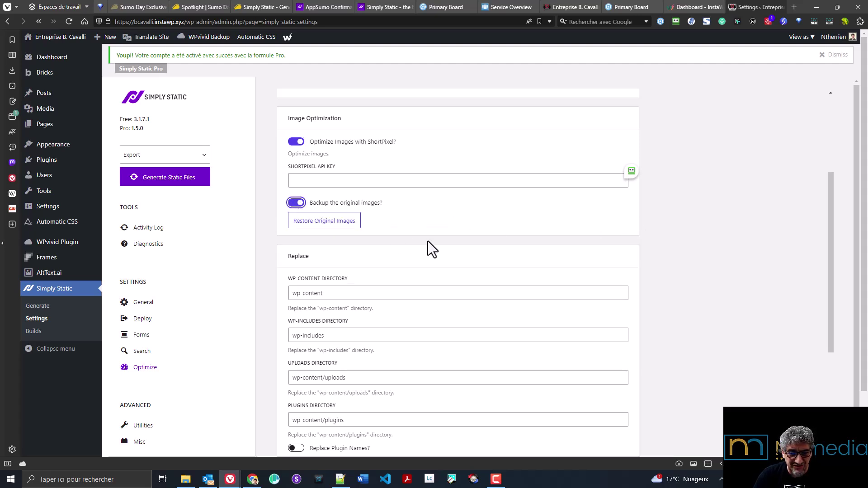
{"action": "scroll", "coordinate": [451, 258], "scroll_direction": "down", "scroll_amount": 4}
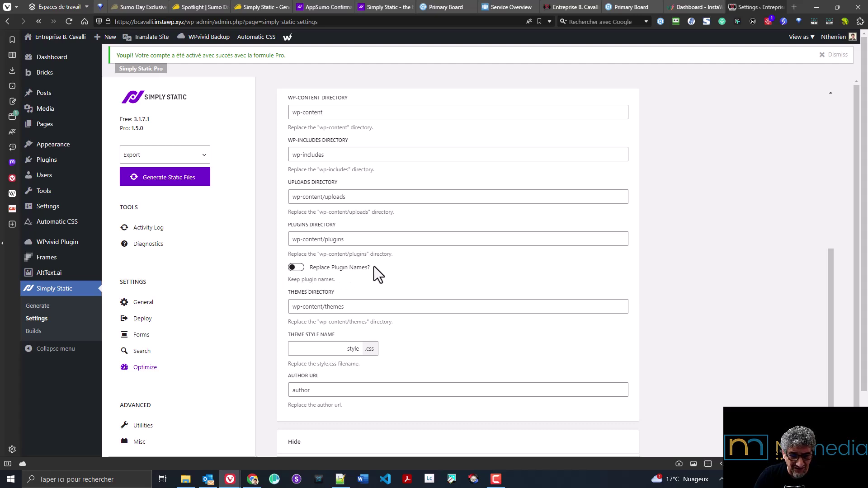
{"action": "scroll", "coordinate": [374, 274], "scroll_direction": "down", "scroll_amount": 4}
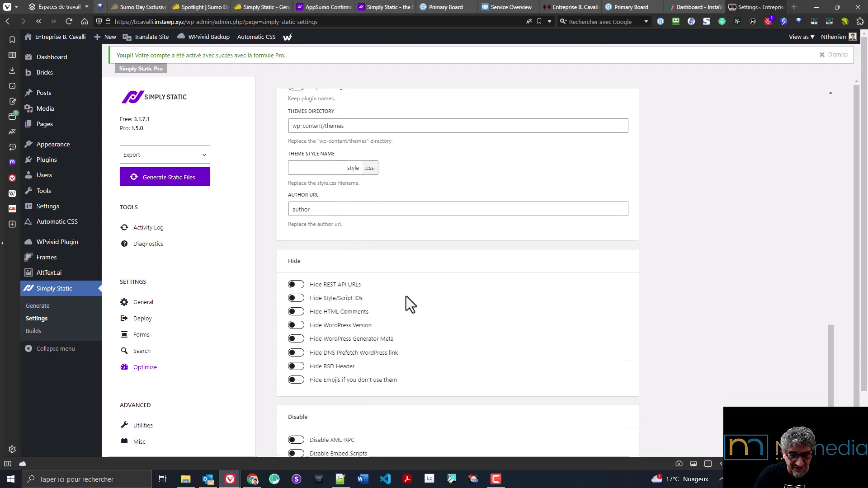
{"action": "scroll", "coordinate": [403, 296], "scroll_direction": "down", "scroll_amount": 1}
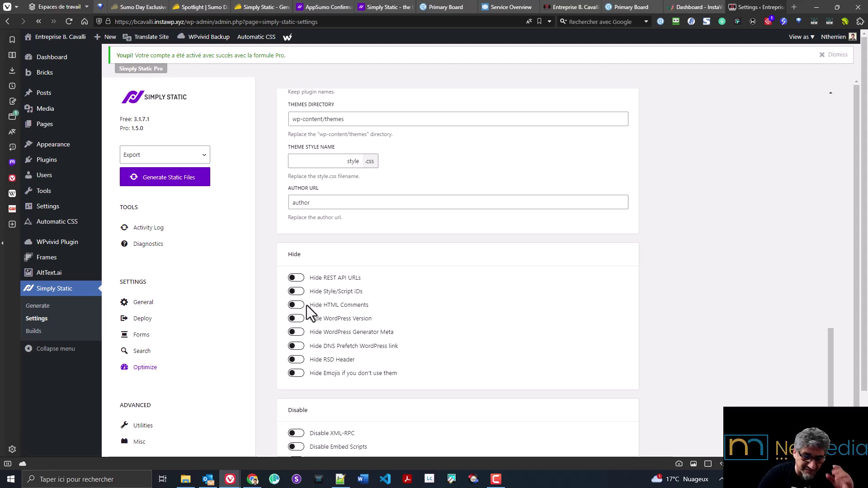
- Enable all Hide options: REST API URLs, style/script IDs, HTML comments, WordPress version, generator meta, DNS prefetch link, RSD header and emojis
{"action": "left_click", "coordinate": [295, 306]}
{"action": "left_click", "coordinate": [293, 319]}
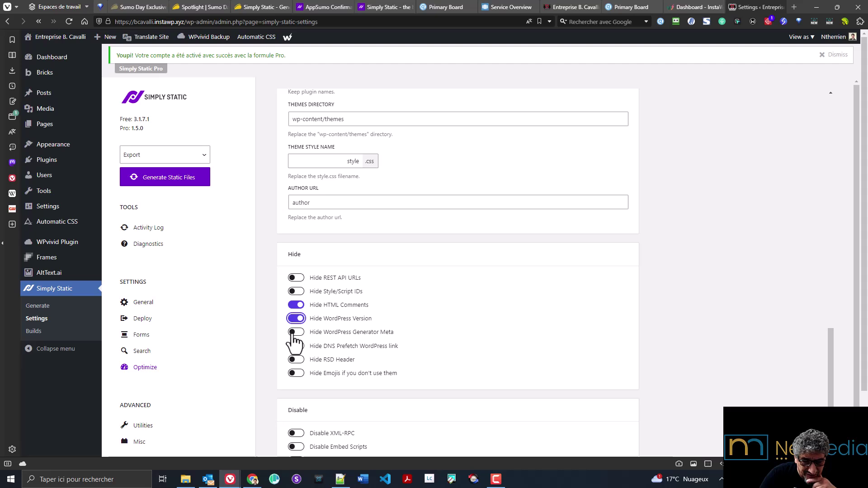
{"action": "left_click", "coordinate": [293, 332]}
{"action": "left_click", "coordinate": [294, 346]}
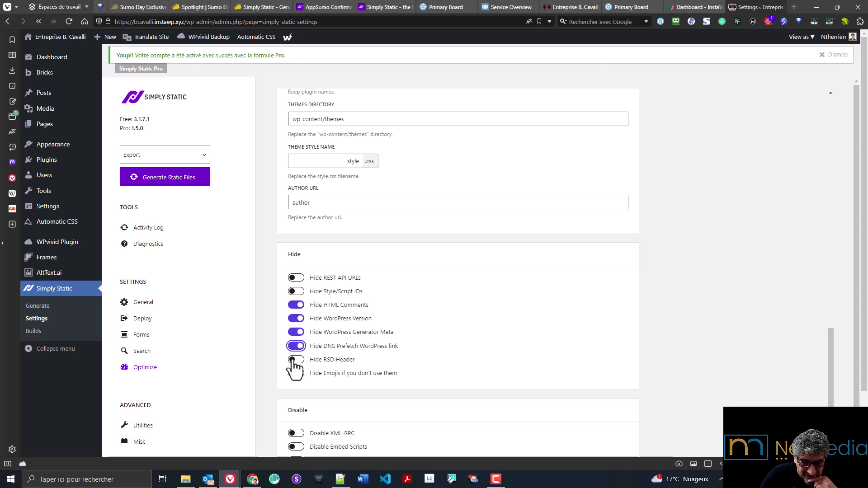
{"action": "left_click", "coordinate": [294, 361]}
{"action": "left_click", "coordinate": [295, 374]}
{"action": "left_click", "coordinate": [296, 289]}
{"action": "left_click", "coordinate": [296, 277]}
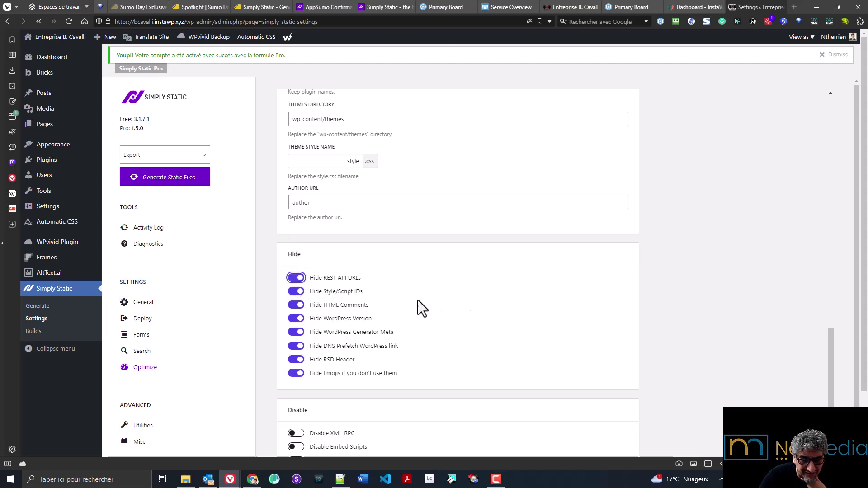
- Disable XML-RPC, embed scripts, DB debug in frontend and WLW manifest scripts, and save the Optimize settings
{"action": "scroll", "coordinate": [412, 312], "scroll_direction": "down", "scroll_amount": 3}
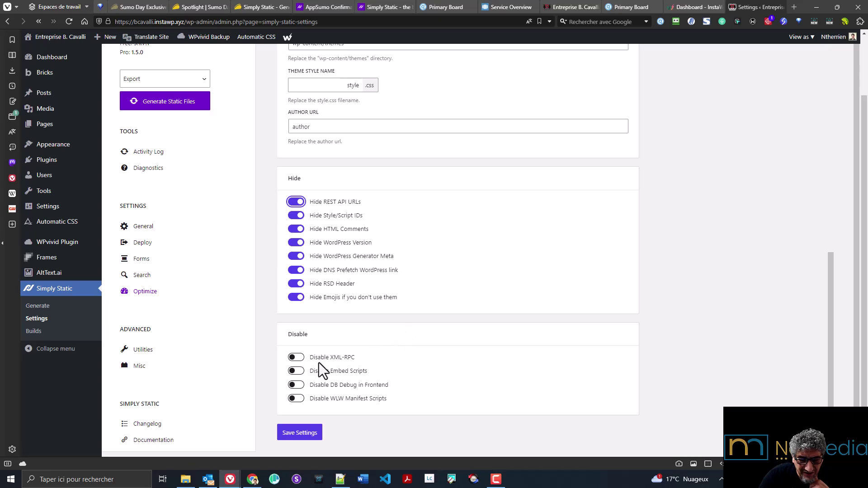
{"action": "left_click", "coordinate": [295, 357]}
{"action": "left_click", "coordinate": [298, 371]}
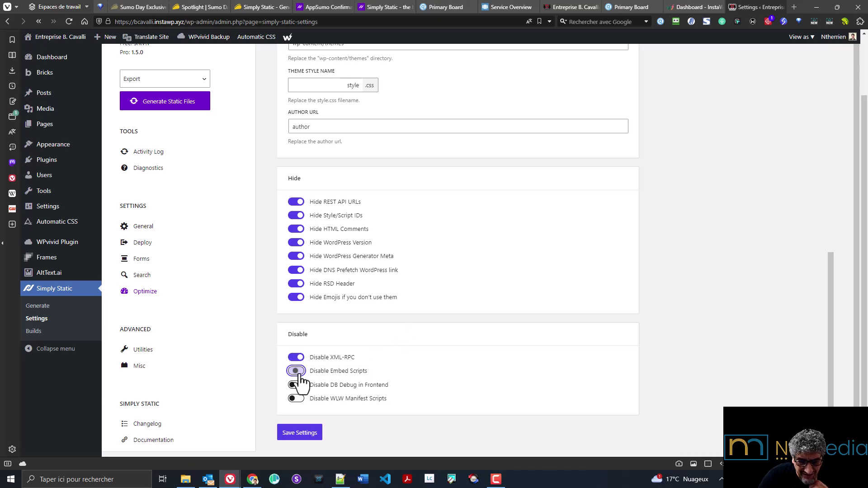
{"action": "left_click", "coordinate": [297, 385]}
{"action": "left_click", "coordinate": [297, 399]}
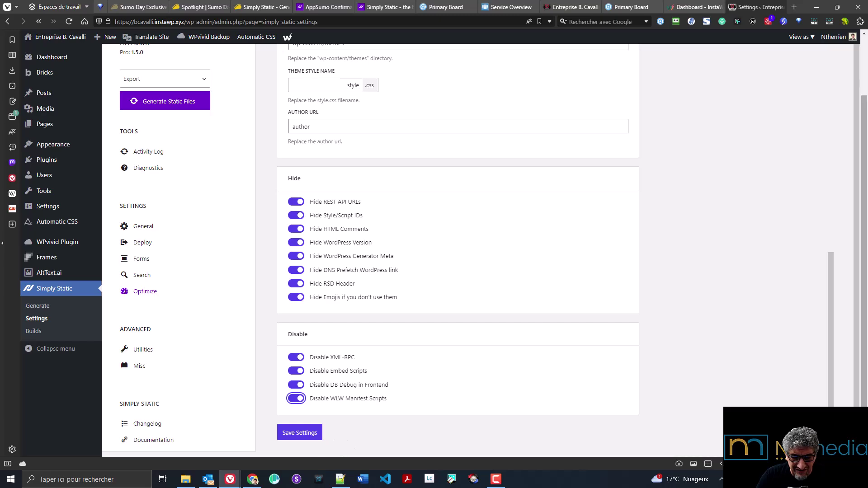
{"action": "left_click", "coordinate": [300, 432]}
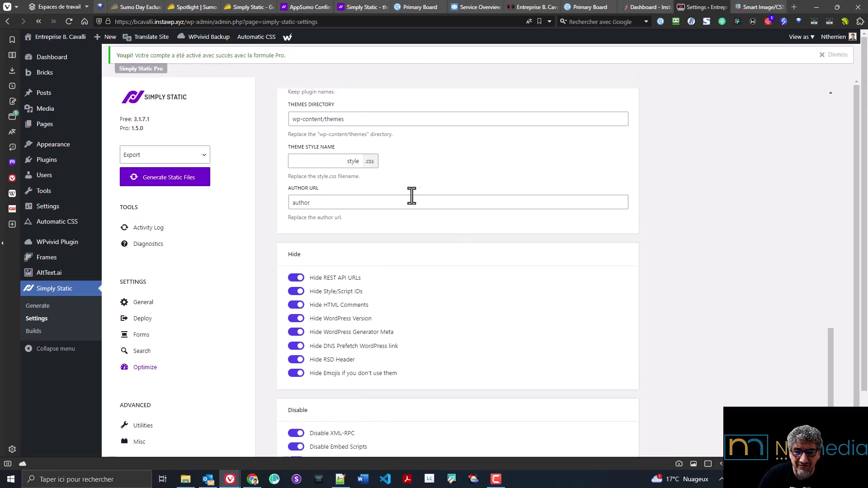
- Check the minify, ShortPixel, Replace, Hide and Disable options and save the Optimize settings again
{"action": "scroll", "coordinate": [414, 196], "scroll_direction": "up", "scroll_amount": 5}
{"action": "scroll", "coordinate": [340, 229], "scroll_direction": "up", "scroll_amount": 6}
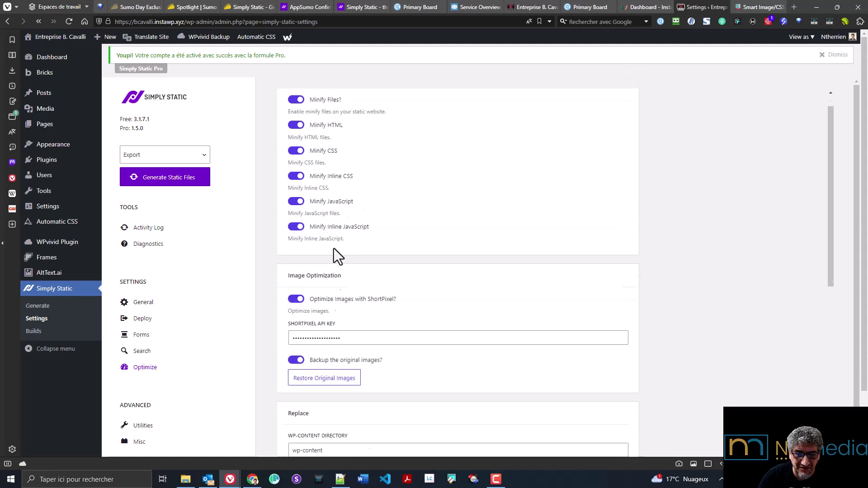
{"action": "scroll", "coordinate": [504, 359], "scroll_direction": "down", "scroll_amount": 5}
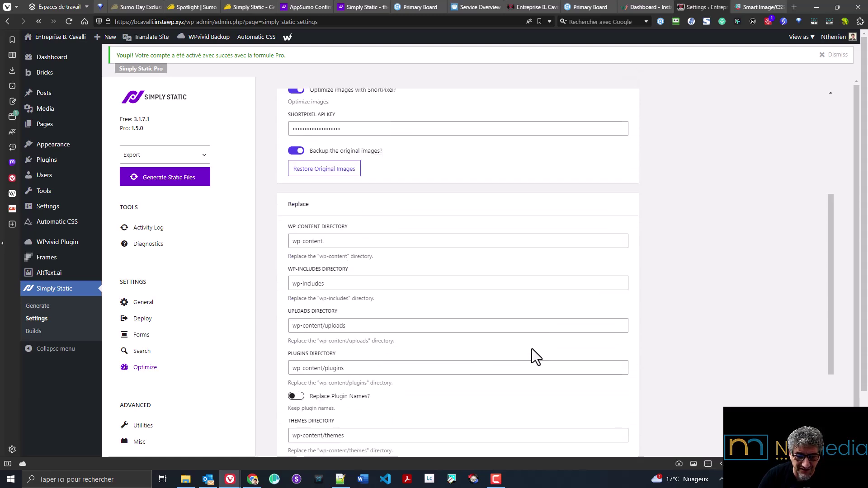
{"action": "scroll", "coordinate": [535, 353], "scroll_direction": "up", "scroll_amount": 3}
{"action": "scroll", "coordinate": [454, 299], "scroll_direction": "down", "scroll_amount": 10}
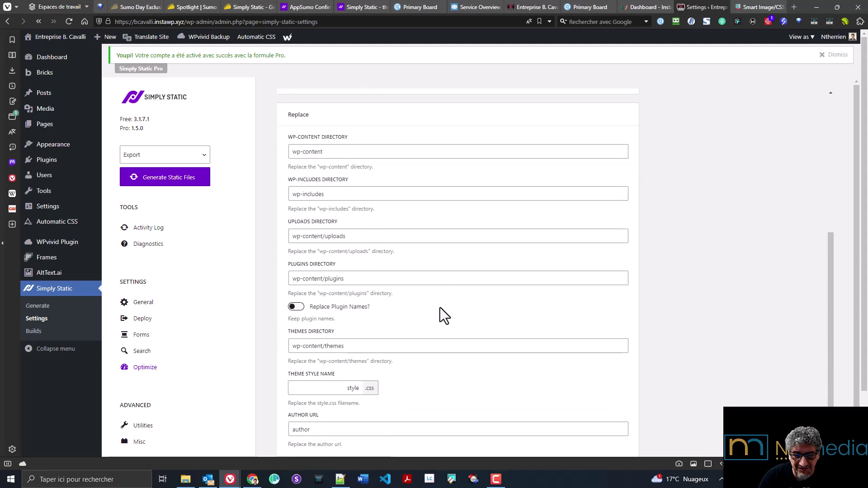
{"action": "scroll", "coordinate": [481, 340], "scroll_direction": "down", "scroll_amount": 2}
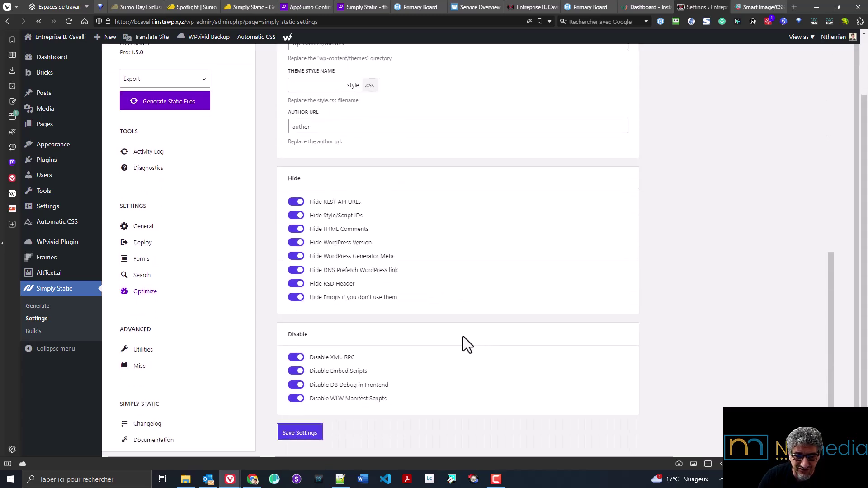
{"action": "left_click", "coordinate": [299, 433]}
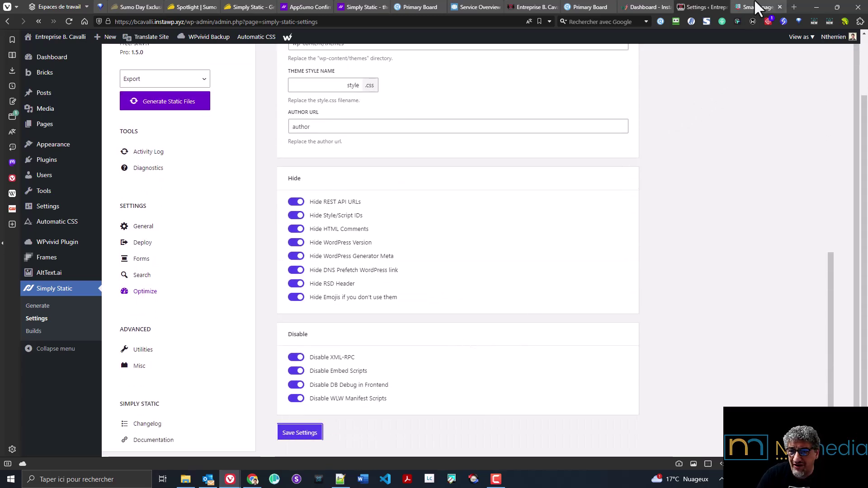
- Open ShortPixel's free sign-up page and highlight the monthly free credits offer
{"action": "left_click", "coordinate": [755, 3]}
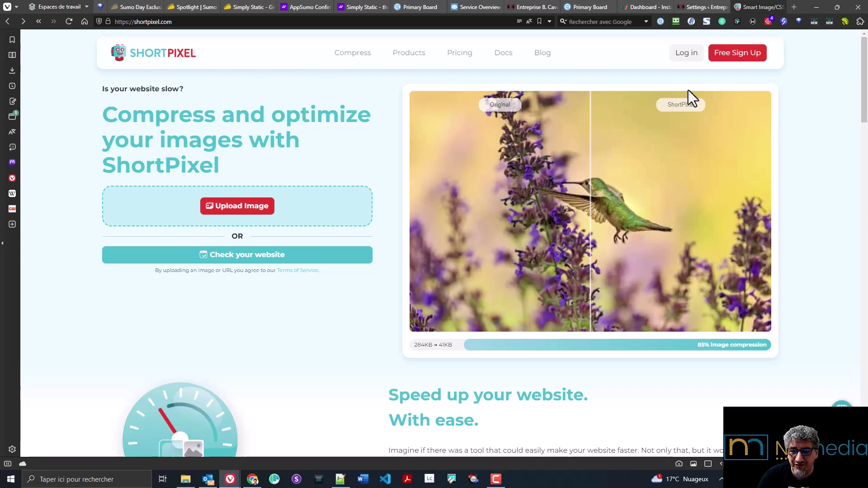
{"action": "left_click", "coordinate": [726, 57]}
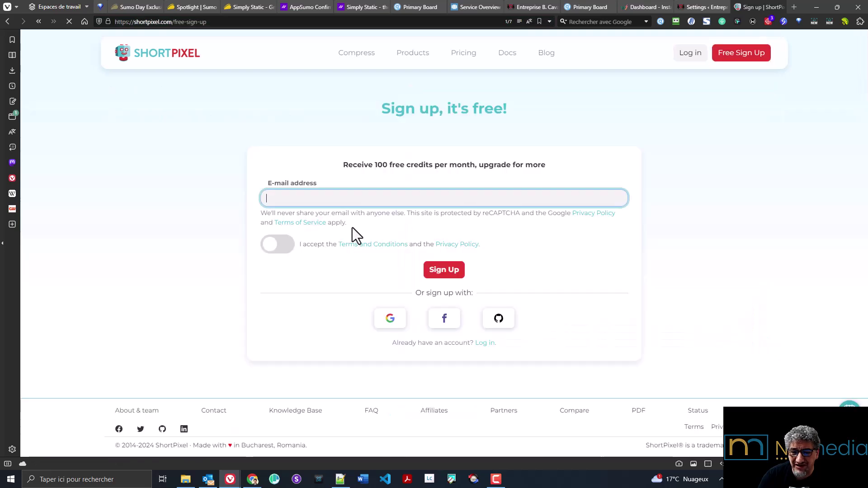
{"action": "left_click_drag", "start_coordinate": [374, 165], "coordinate": [475, 165]}
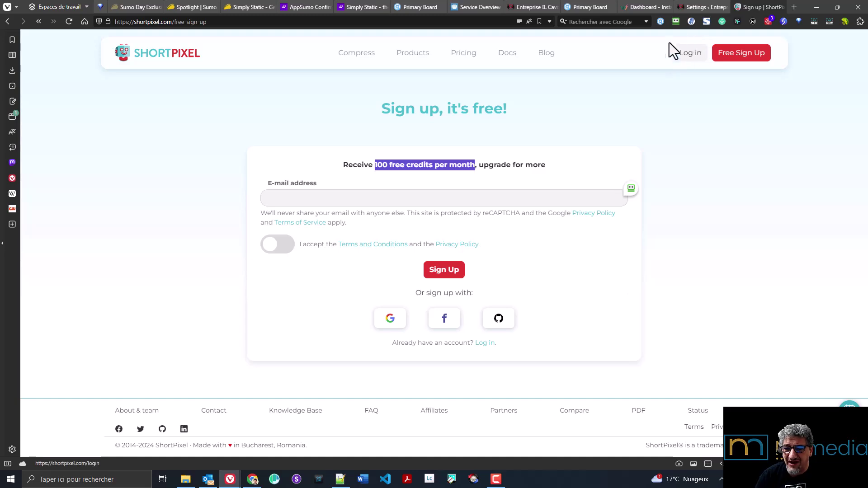
- Return to the Simply Static Optimize settings and examine the minification, image optimization and Replace sections
{"action": "left_click", "coordinate": [698, 2]}
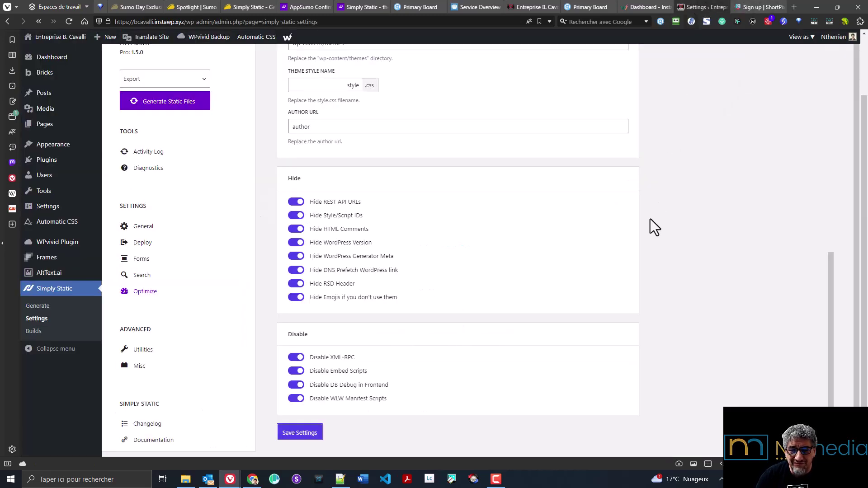
{"action": "scroll", "coordinate": [726, 221], "scroll_direction": "up", "scroll_amount": 1}
{"action": "scroll", "coordinate": [726, 222], "scroll_direction": "up", "scroll_amount": 10}
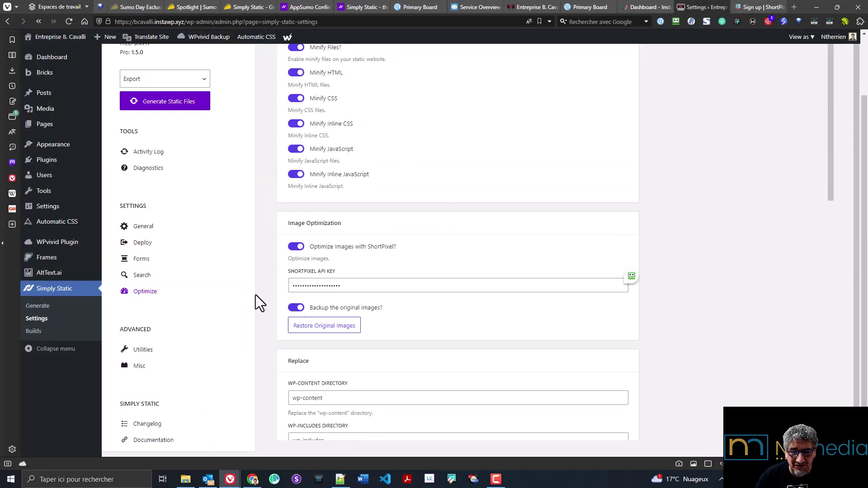
{"action": "scroll", "coordinate": [430, 258], "scroll_direction": "up", "scroll_amount": 1}
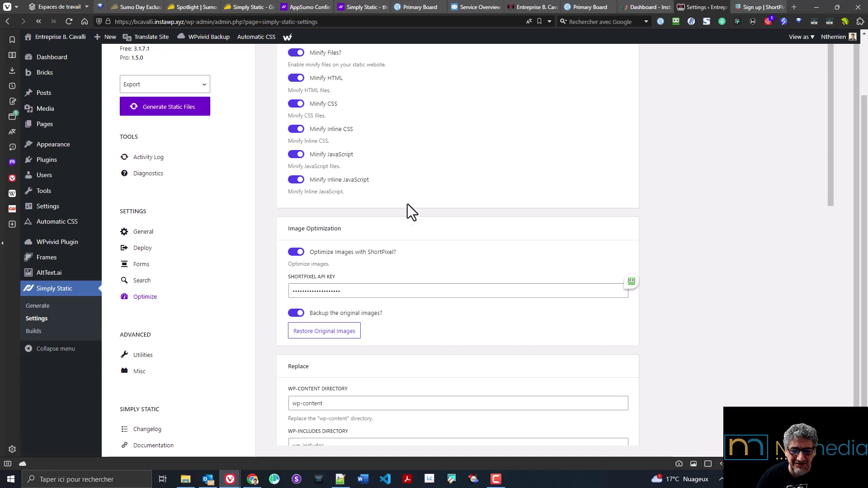
{"action": "scroll", "coordinate": [538, 244], "scroll_direction": "down", "scroll_amount": 5}
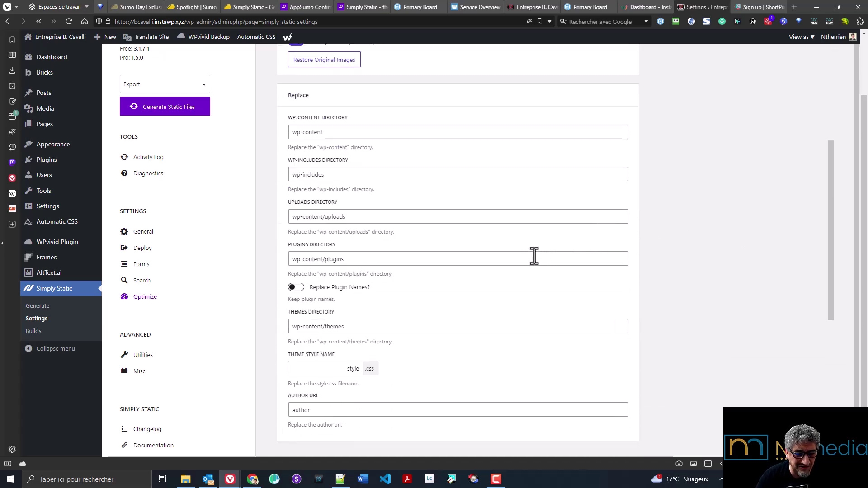
{"action": "scroll", "coordinate": [540, 258], "scroll_direction": "up", "scroll_amount": 5}
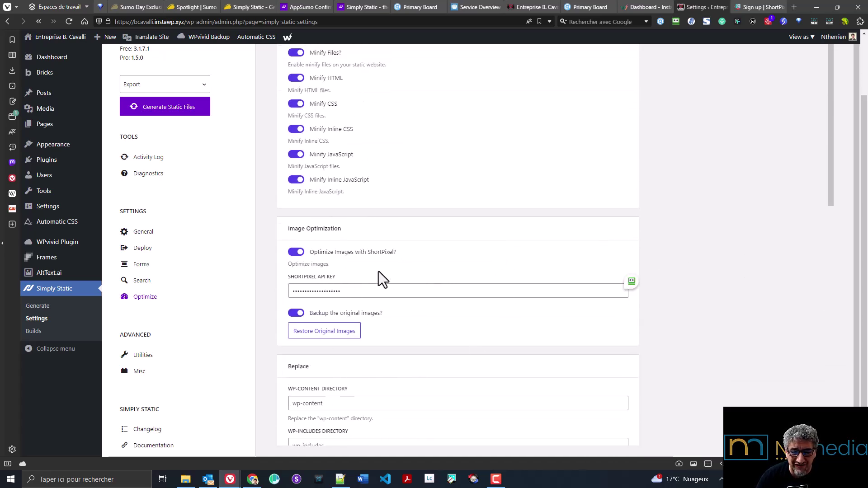
{"action": "scroll", "coordinate": [574, 260], "scroll_direction": "up", "scroll_amount": 2}
{"action": "scroll", "coordinate": [567, 256], "scroll_direction": "down", "scroll_amount": 2}
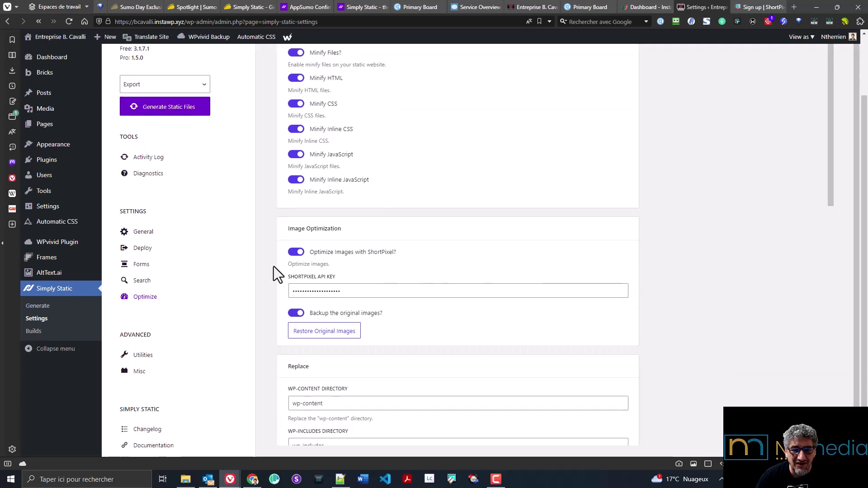
- Open the Utilities settings, decline saving the login for now, and examine the export, import and reset options
{"action": "left_click", "coordinate": [151, 352]}
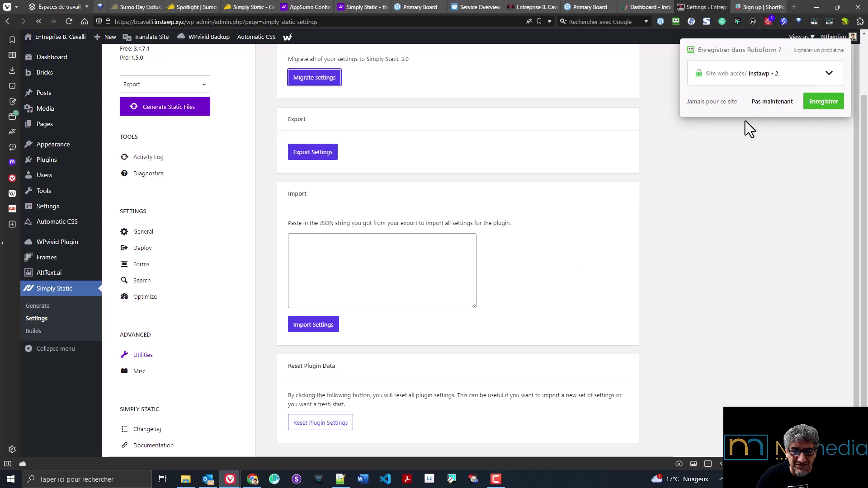
{"action": "left_click", "coordinate": [771, 100]}
{"action": "scroll", "coordinate": [479, 159], "scroll_direction": "down", "scroll_amount": 1}
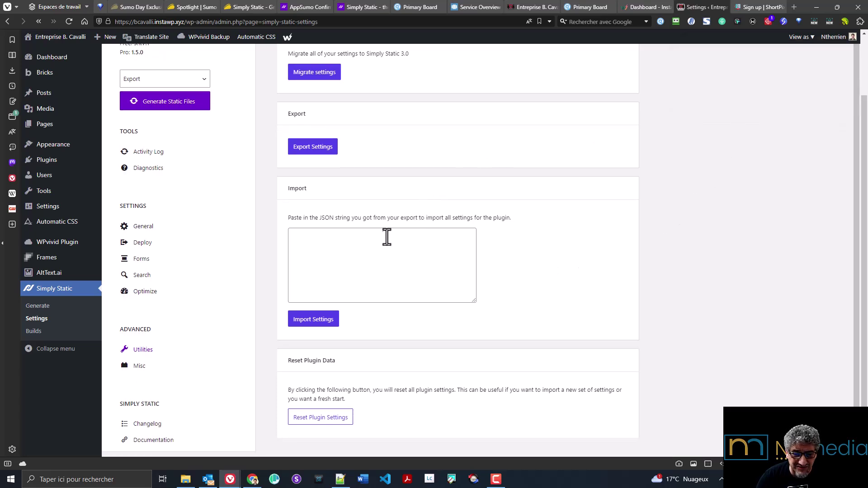
- Examine the Misc settings for the temporary files directory, Basic Auth and debugging, highlighting the directory path's /simply-static/temp-files/ ending
{"action": "left_click", "coordinate": [128, 367]}
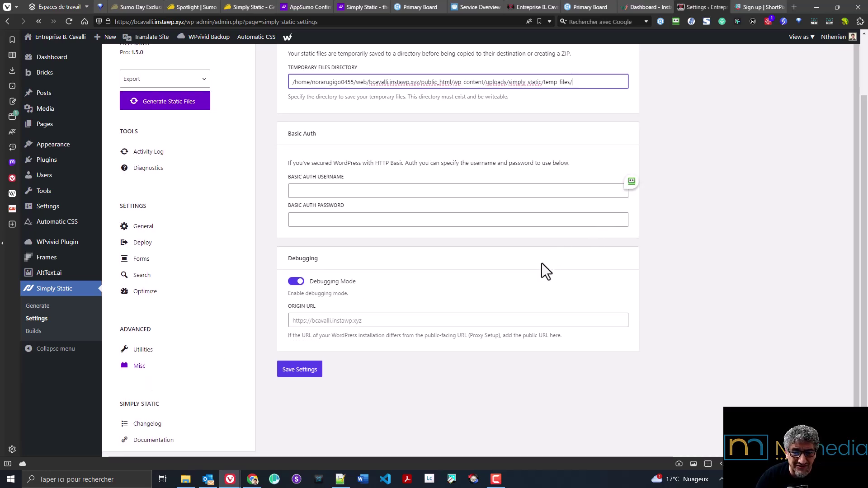
{"action": "scroll", "coordinate": [540, 265], "scroll_direction": "up", "scroll_amount": 1}
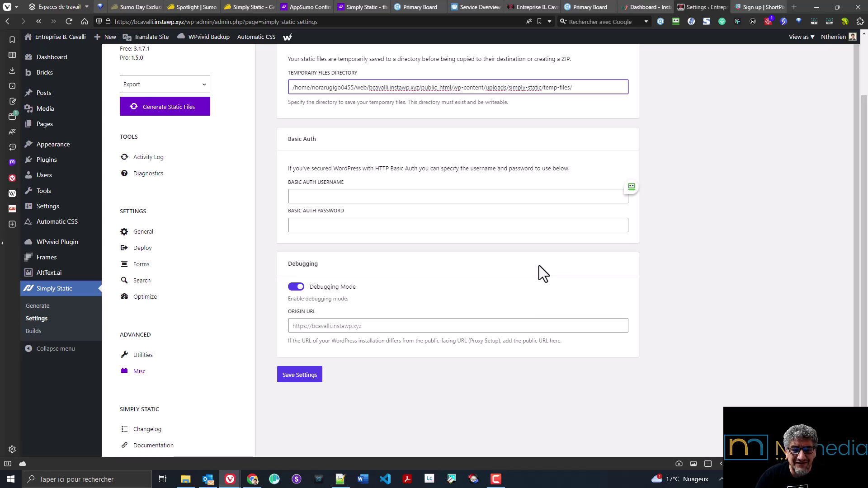
{"action": "scroll", "coordinate": [199, 356], "scroll_direction": "down", "scroll_amount": 1}
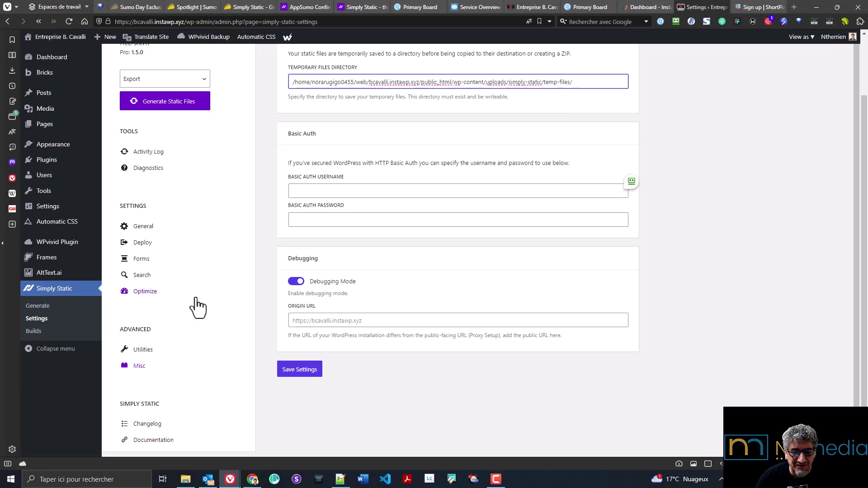
{"action": "left_click_drag", "start_coordinate": [600, 82], "coordinate": [505, 82]}
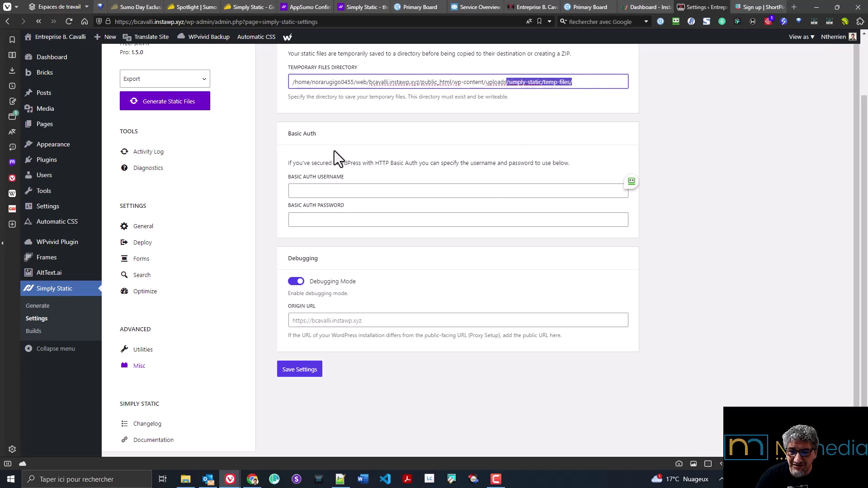
{"action": "scroll", "coordinate": [423, 246], "scroll_direction": "up", "scroll_amount": 1}
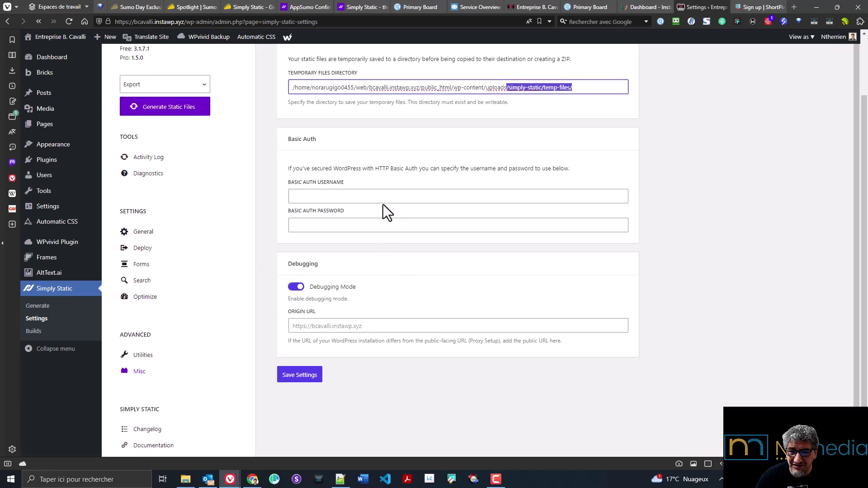
{"action": "scroll", "coordinate": [491, 181], "scroll_direction": "up", "scroll_amount": 3}
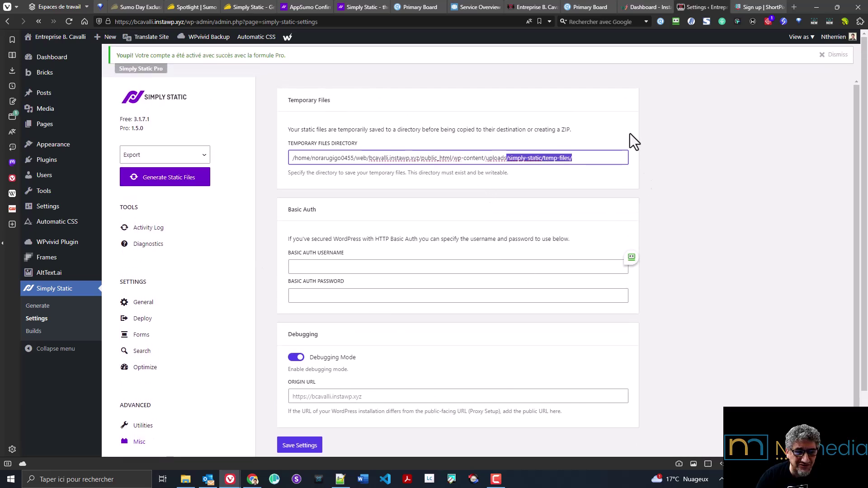
{"action": "scroll", "coordinate": [713, 298], "scroll_direction": "down", "scroll_amount": 3}
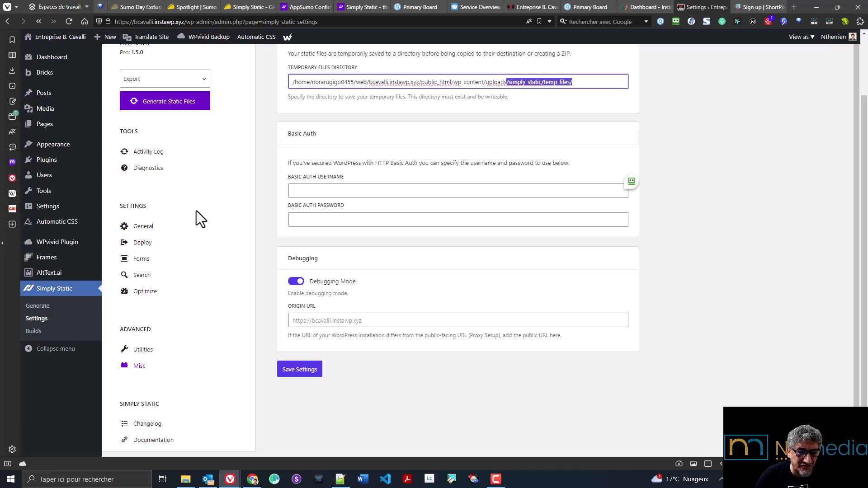
{"action": "scroll", "coordinate": [199, 238], "scroll_direction": "up", "scroll_amount": 2}
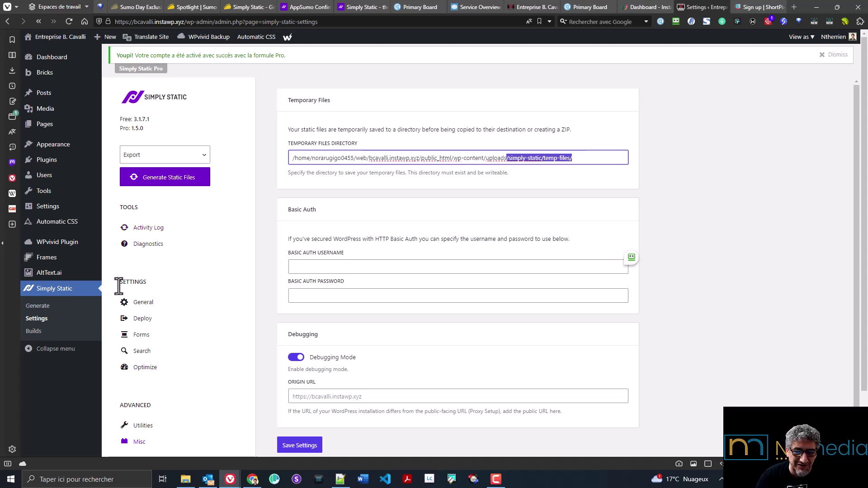
- Look at Simply Static's Generate page, start a new form from the Forms list, and choose External Service as its tool
{"action": "left_click", "coordinate": [34, 307]}
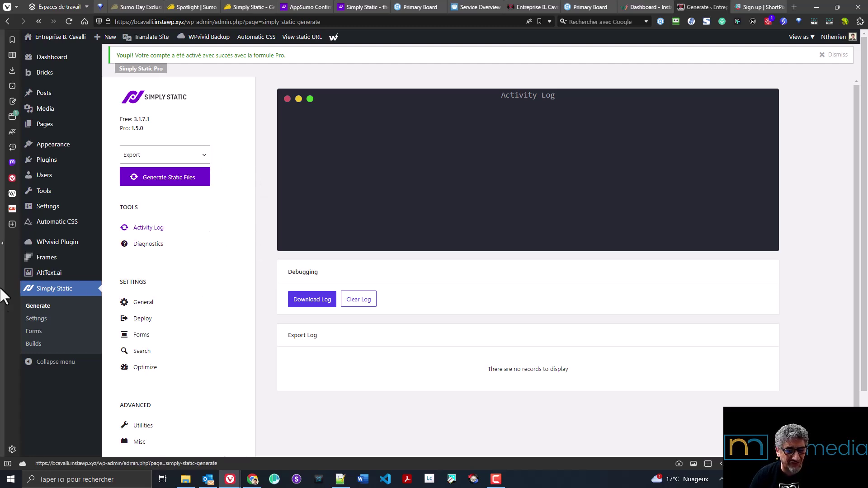
{"action": "left_click", "coordinate": [39, 333]}
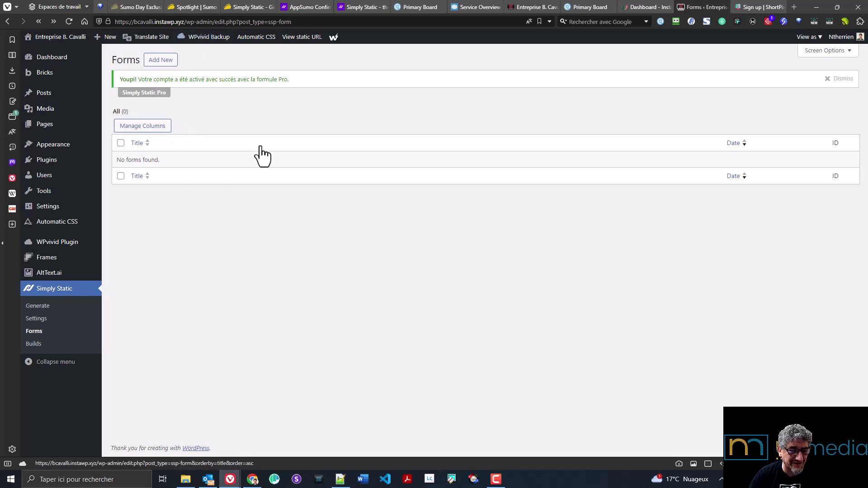
{"action": "left_click", "coordinate": [161, 61]}
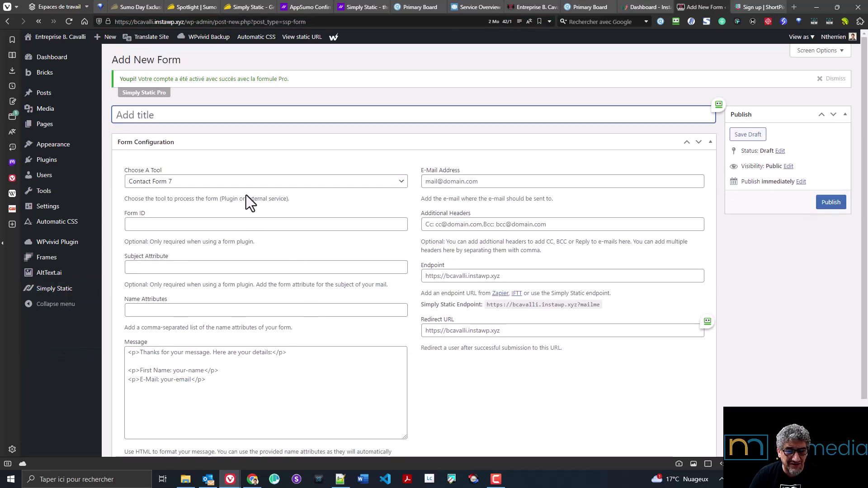
{"action": "left_click", "coordinate": [247, 182]}
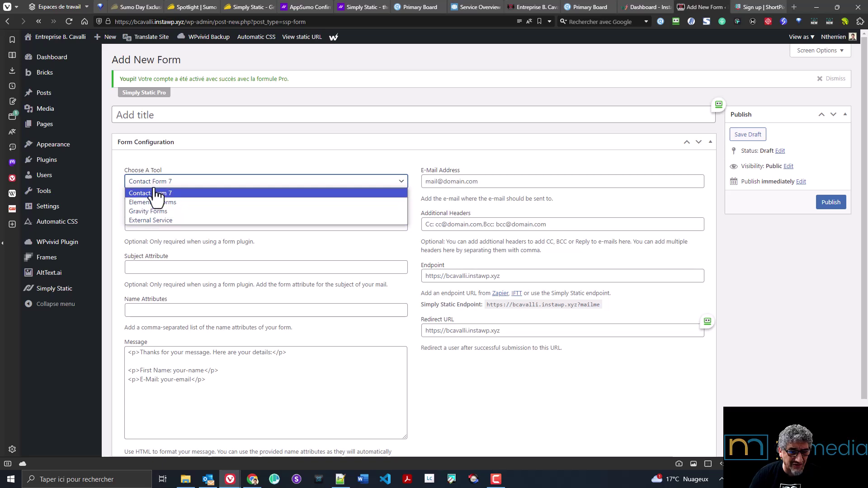
{"action": "left_click", "coordinate": [150, 221]}
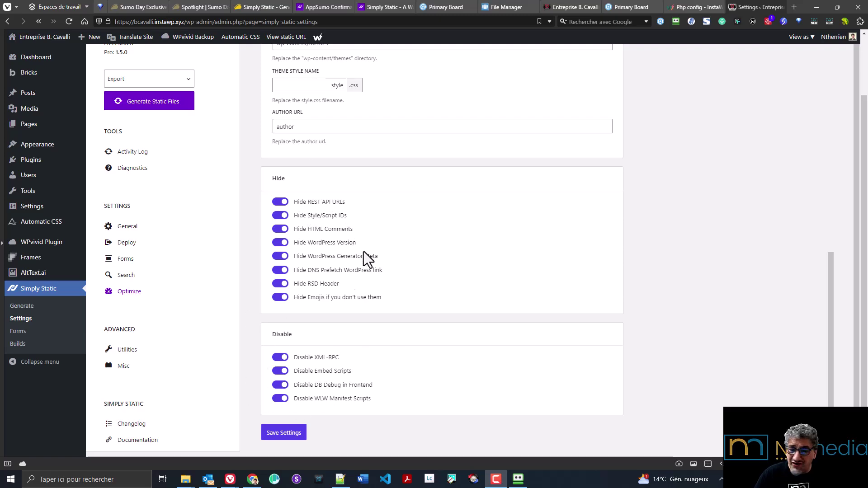
- Examine the Optimize settings from Minify through Hide and Disable, and the Forms page's forms, comments and CORS settings
{"action": "scroll", "coordinate": [359, 245], "scroll_direction": "up", "scroll_amount": 12}
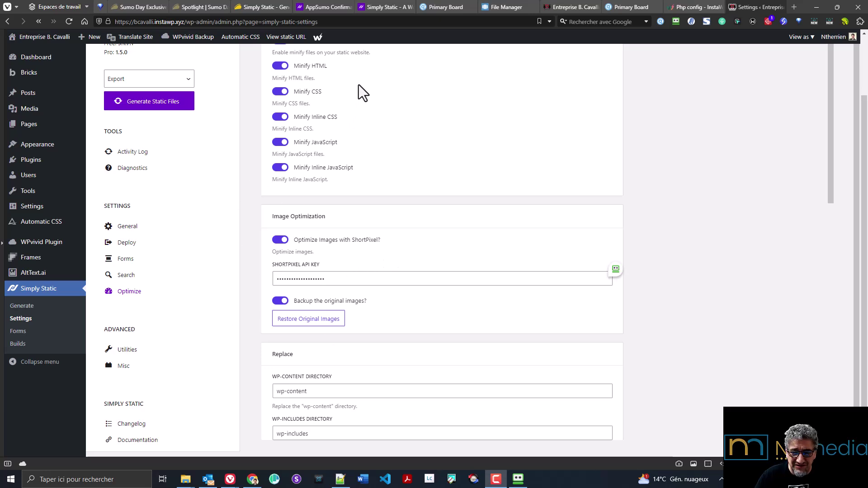
{"action": "scroll", "coordinate": [460, 165], "scroll_direction": "up", "scroll_amount": 3}
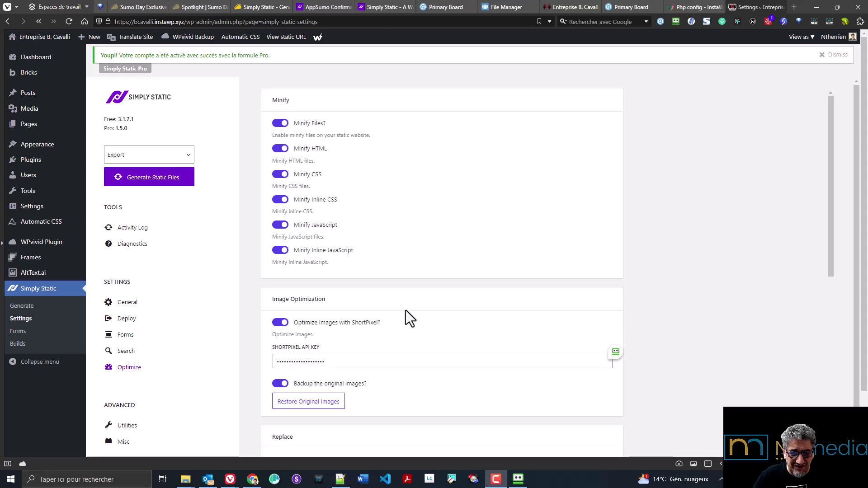
{"action": "scroll", "coordinate": [421, 275], "scroll_direction": "down", "scroll_amount": 5}
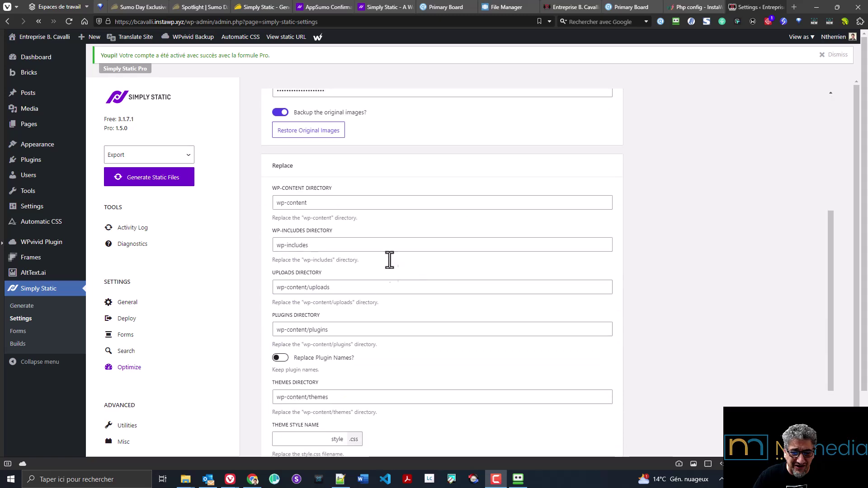
{"action": "scroll", "coordinate": [417, 200], "scroll_direction": "up", "scroll_amount": 3}
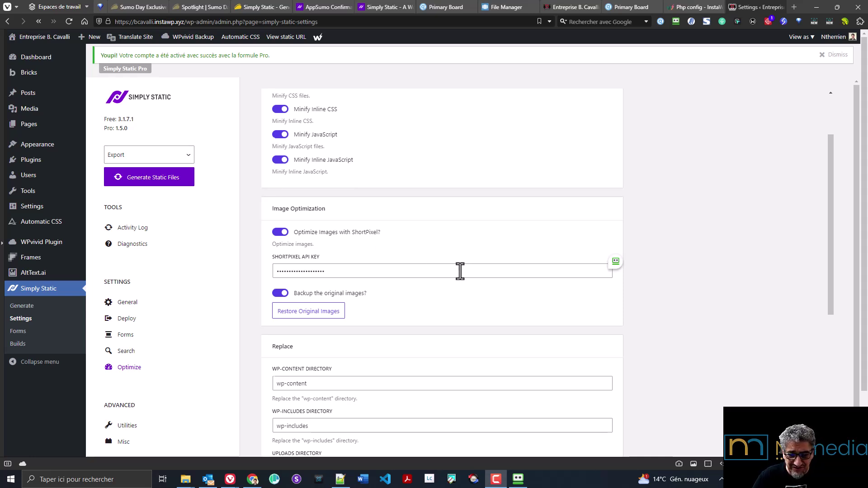
{"action": "scroll", "coordinate": [460, 276], "scroll_direction": "down", "scroll_amount": 3}
{"action": "scroll", "coordinate": [458, 276], "scroll_direction": "up", "scroll_amount": 5}
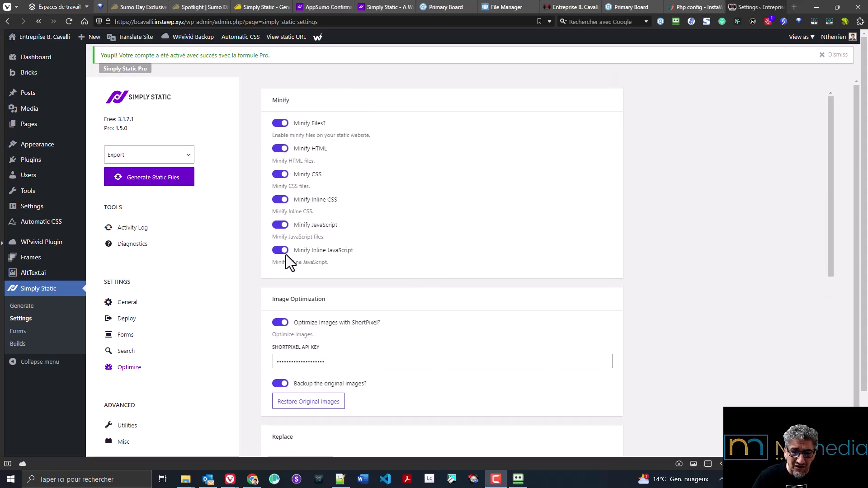
{"action": "scroll", "coordinate": [542, 291], "scroll_direction": "down", "scroll_amount": 10}
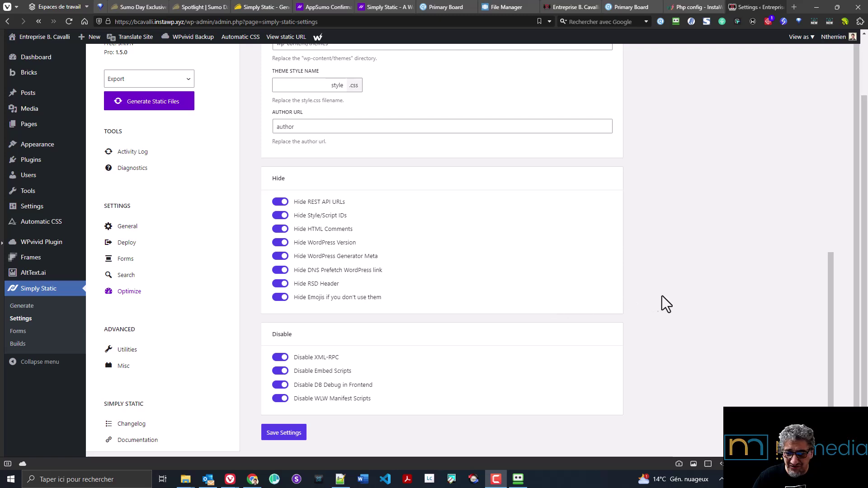
{"action": "scroll", "coordinate": [699, 300], "scroll_direction": "up", "scroll_amount": 10}
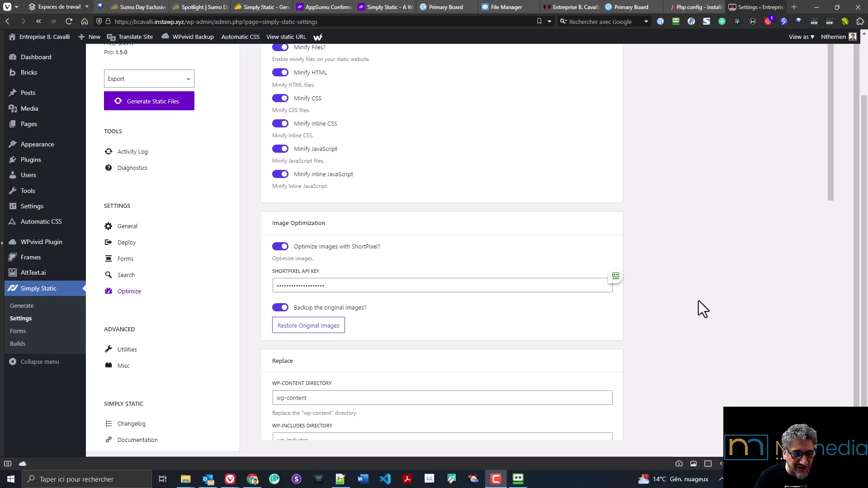
{"action": "left_click", "coordinate": [125, 260]}
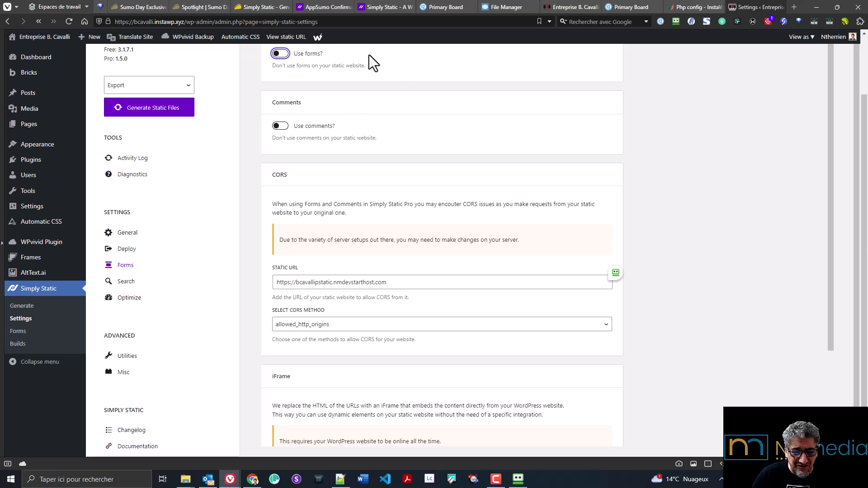
{"action": "scroll", "coordinate": [362, 119], "scroll_direction": "up", "scroll_amount": 2}
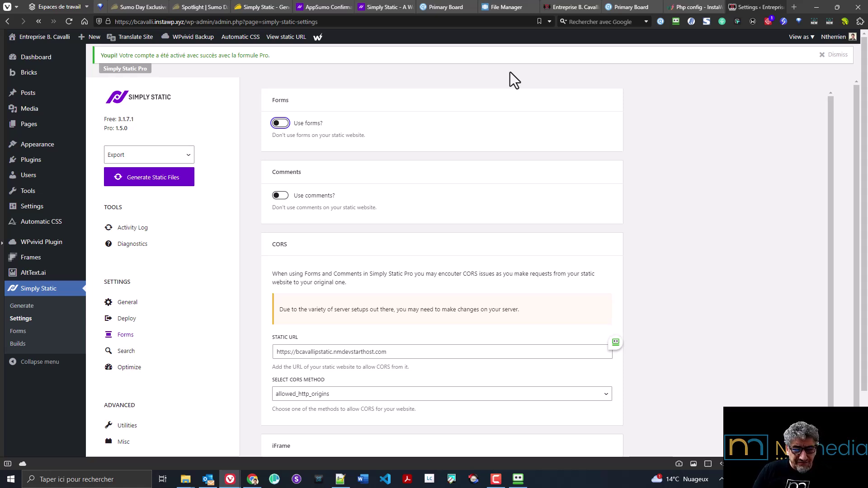
- Switch to PageSpeed Insights and compare the static site's mobile and desktop scores between the 16:00:58 and 21:05:17 reports
{"action": "mouse_move", "coordinate": [231, 479]}
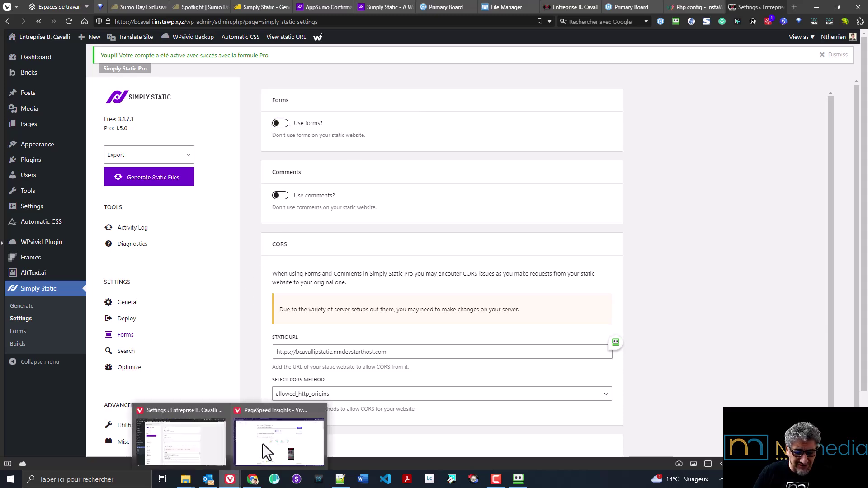
{"action": "left_click", "coordinate": [262, 444]}
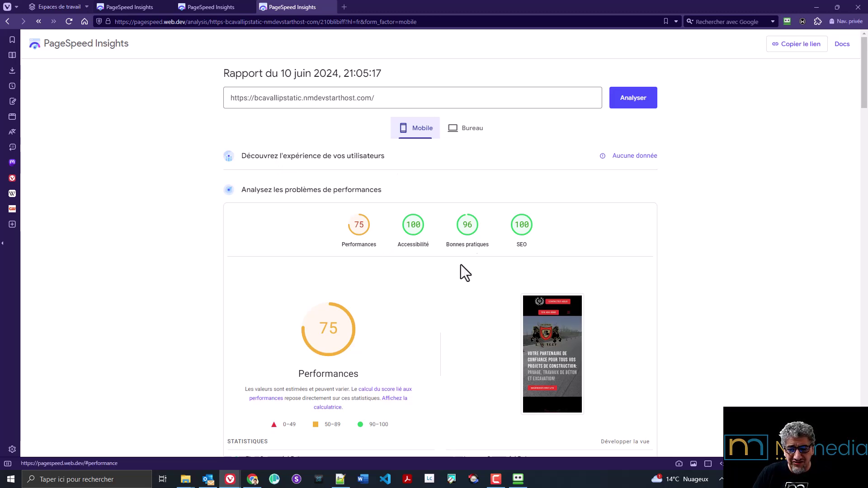
{"action": "left_click", "coordinate": [215, 5]}
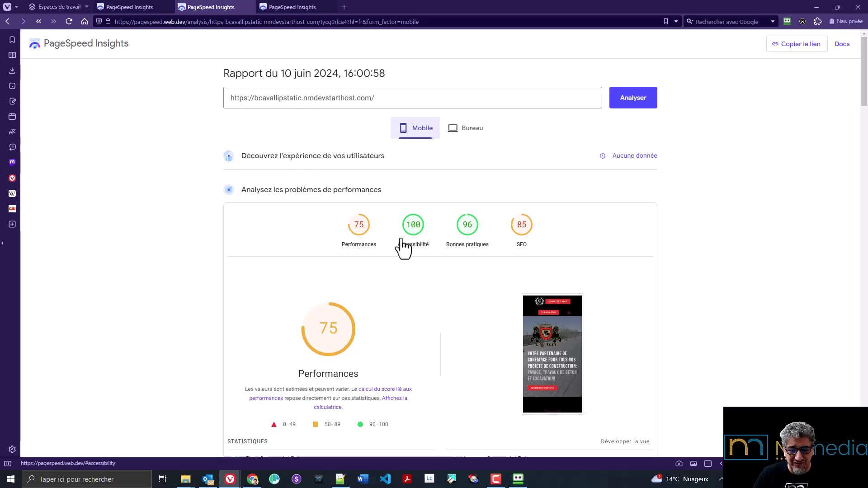
{"action": "left_click", "coordinate": [469, 132]}
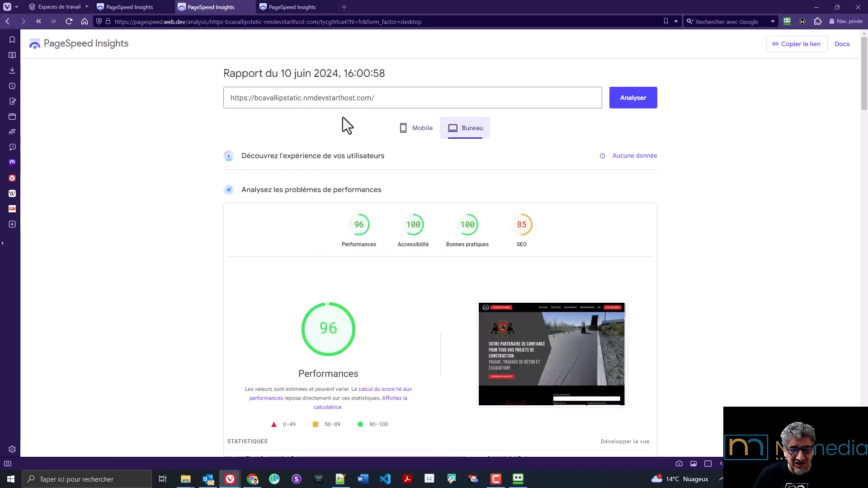
{"action": "left_click", "coordinate": [303, 7]}
{"action": "left_click", "coordinate": [477, 129]}
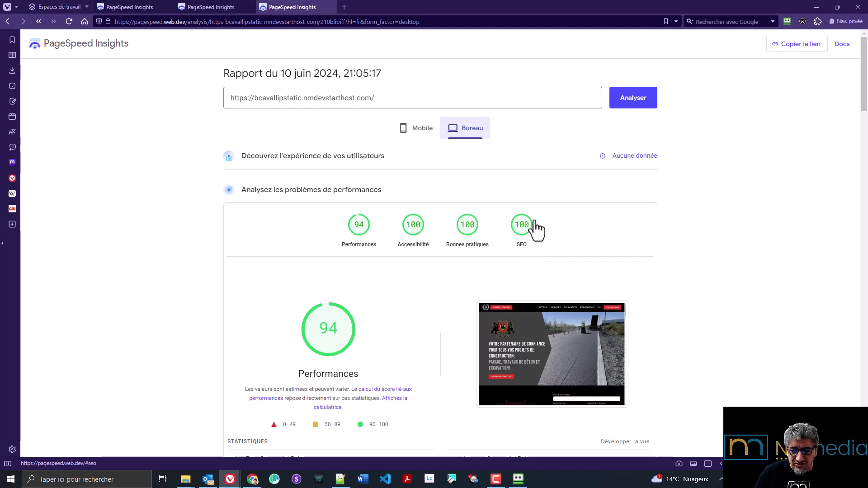
{"action": "left_click", "coordinate": [226, 4]}
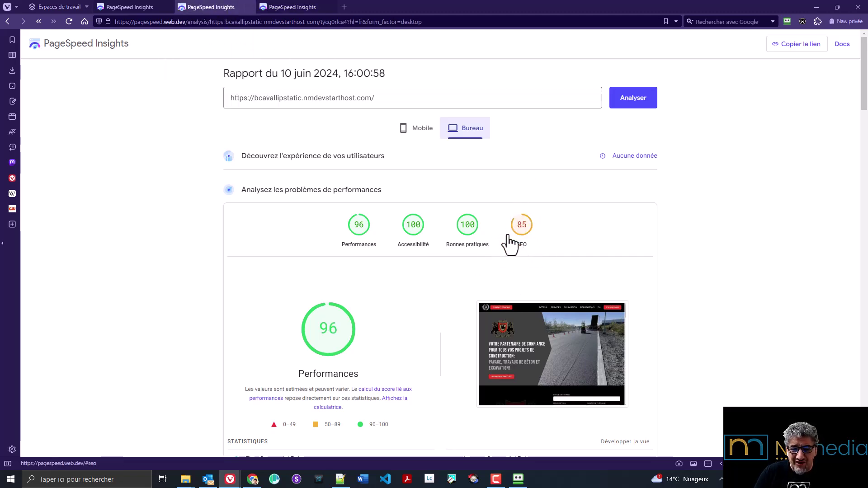
{"action": "left_click", "coordinate": [816, 6]}
{"action": "scroll", "coordinate": [185, 292], "scroll_direction": "down", "scroll_amount": 2}
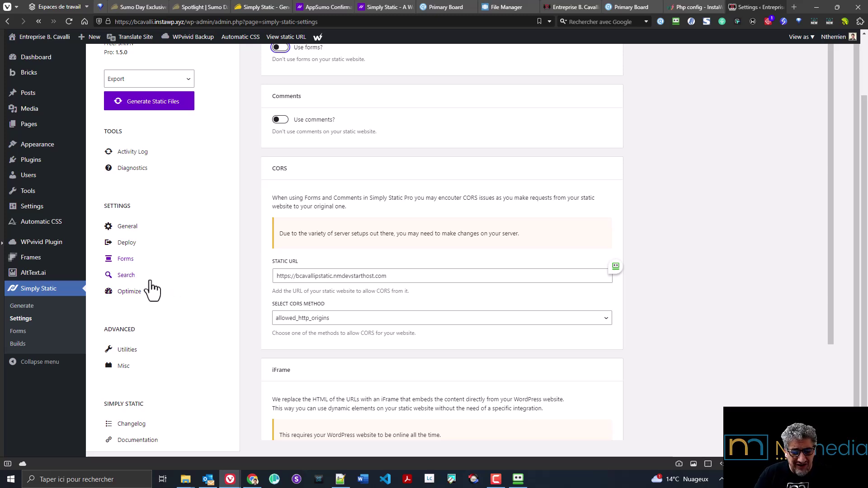
- Examine the hreflang and rel=canonical findings in the SEO section of the 16:00:58 desktop report in PageSpeed Insights
{"action": "key", "text": "alt+Tab"}
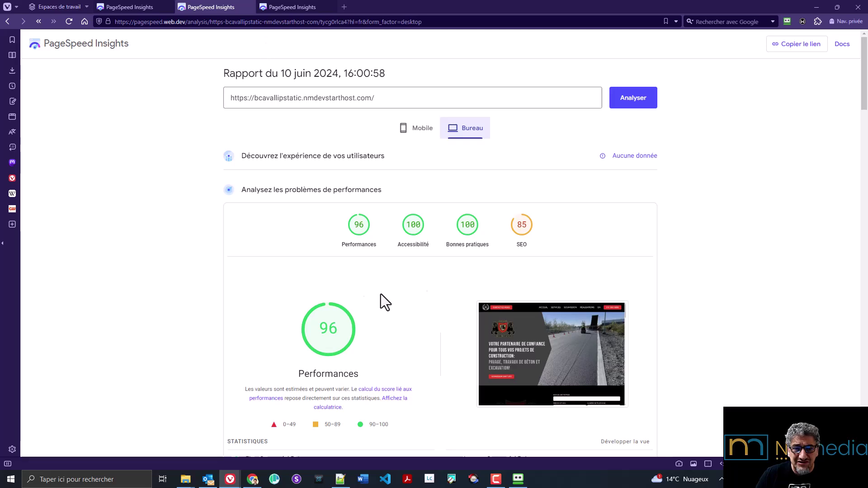
{"action": "left_click", "coordinate": [514, 232]}
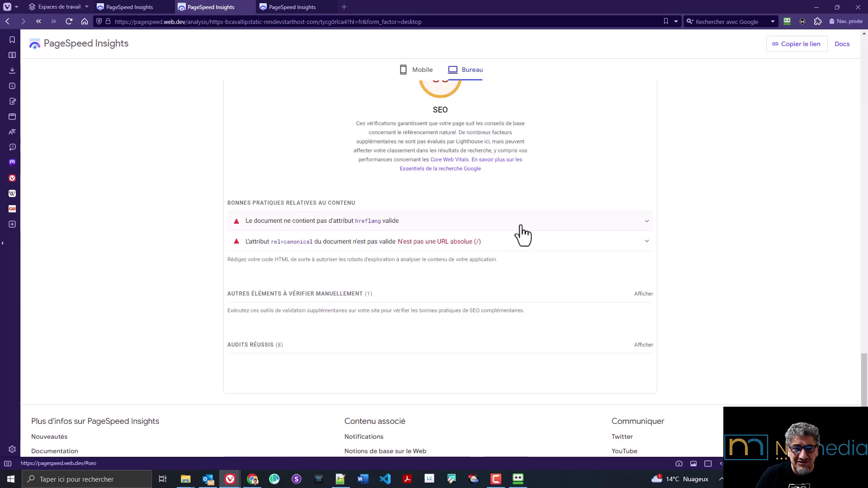
{"action": "left_click", "coordinate": [387, 223]}
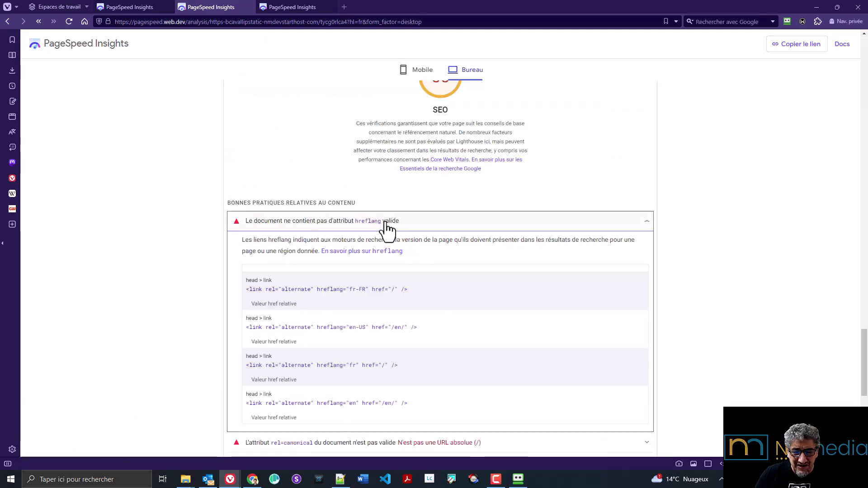
{"action": "left_click", "coordinate": [443, 225]}
{"action": "left_click", "coordinate": [439, 248]}
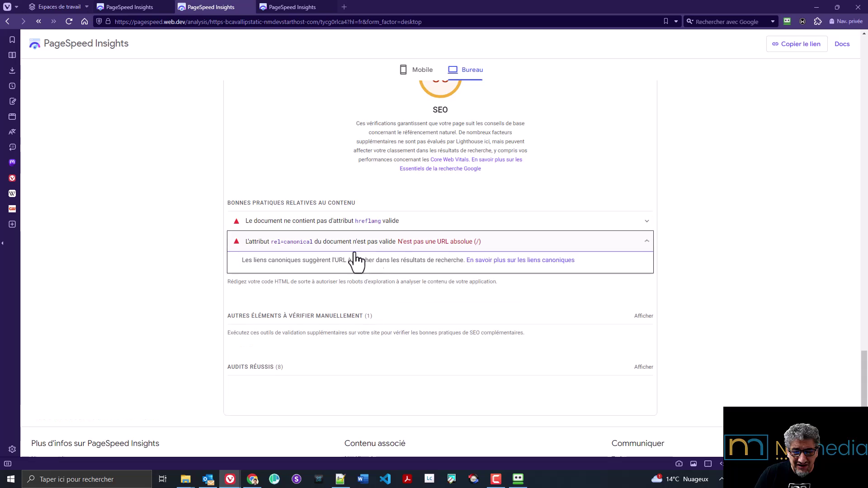
{"action": "left_click", "coordinate": [309, 247]}
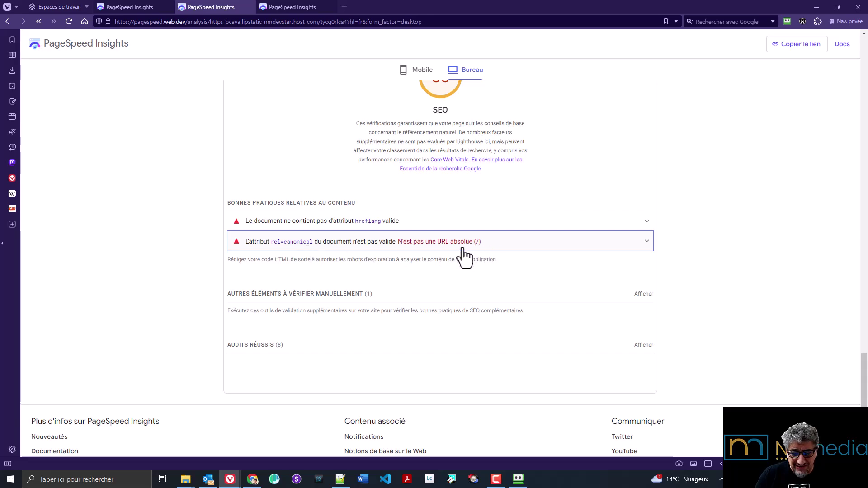
- Return to Simply Static's General settings and examine the Replacing URLs options, keeping Absolute URLs selected
{"action": "key", "text": "alt+Tab"}
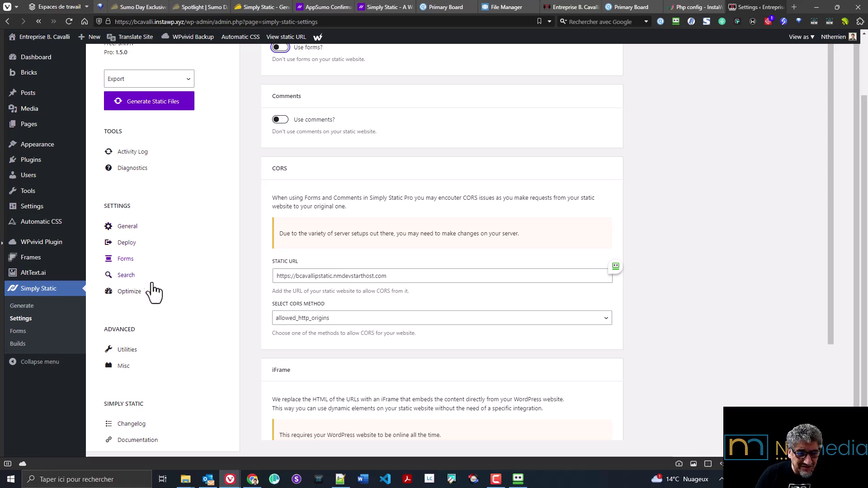
{"action": "left_click", "coordinate": [128, 351]}
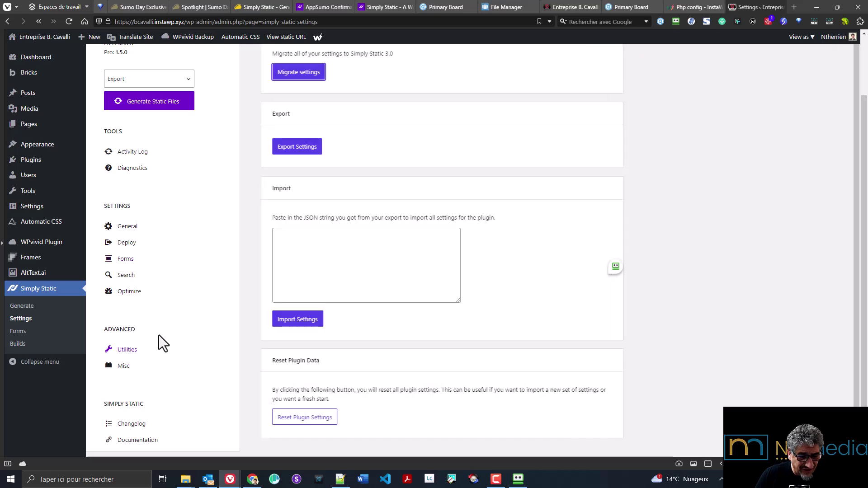
{"action": "left_click", "coordinate": [123, 229]}
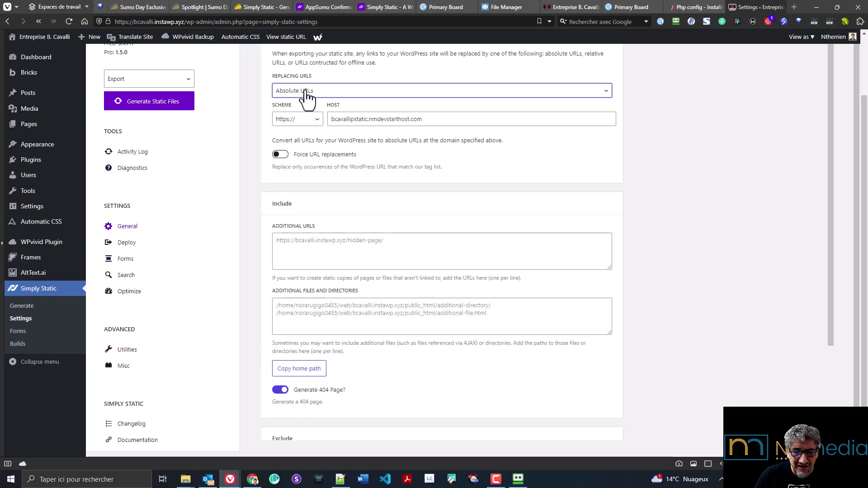
{"action": "left_click", "coordinate": [306, 91]}
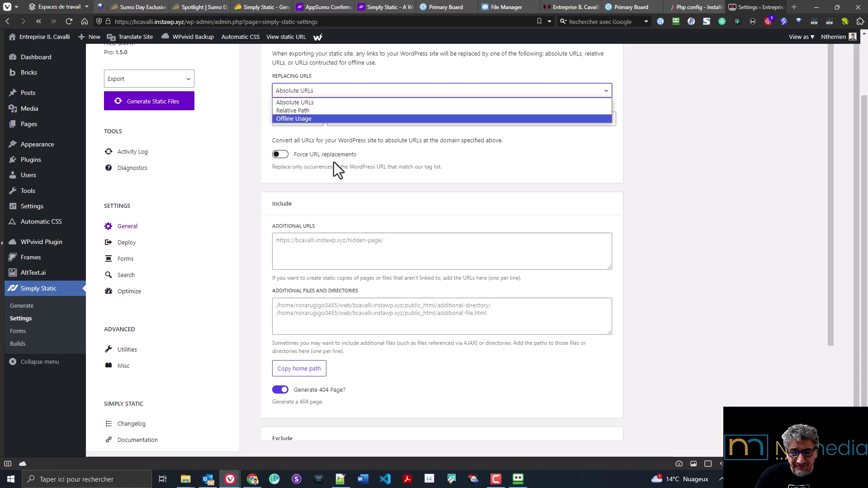
{"action": "left_click", "coordinate": [452, 159]}
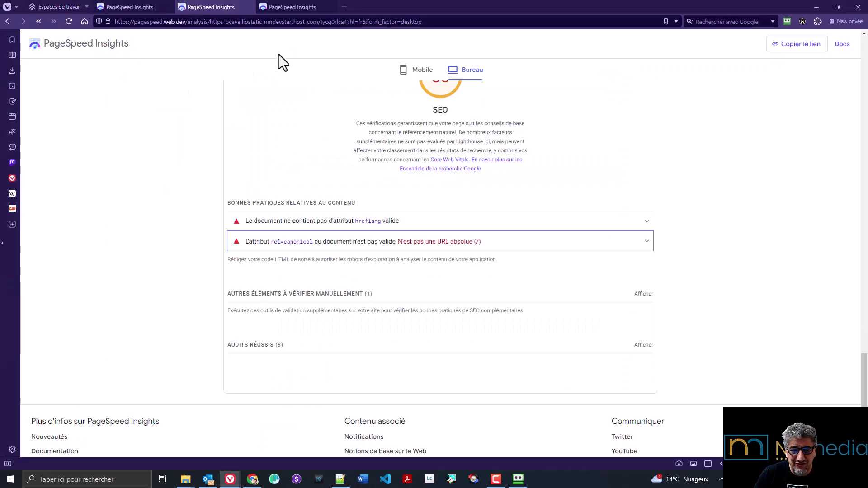
- Return to PageSpeed Insights and review the overall desktop scores in the 21:05:17 report
{"action": "scroll", "coordinate": [507, 135], "scroll_direction": "up", "scroll_amount": 5}
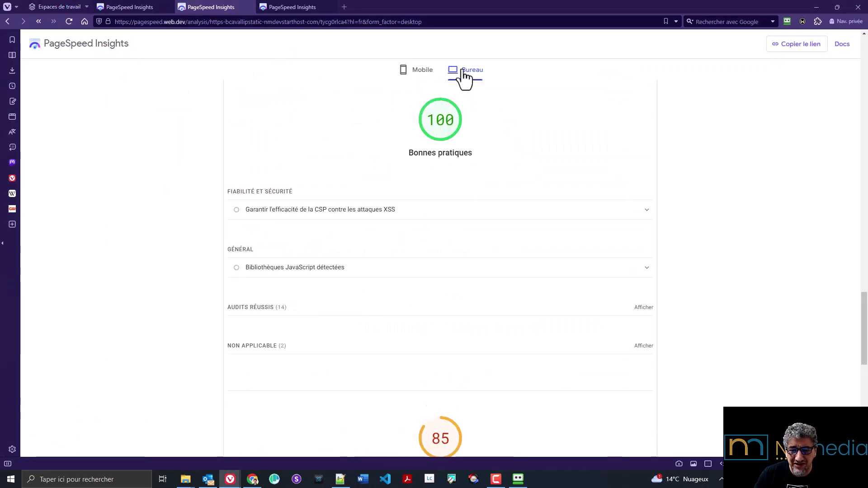
{"action": "scroll", "coordinate": [479, 117], "scroll_direction": "up", "scroll_amount": 10}
{"action": "left_click", "coordinate": [308, 8]}
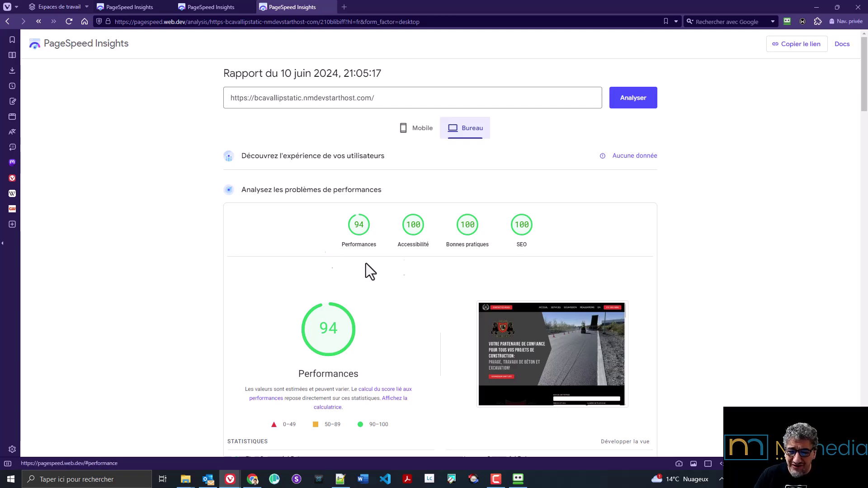
- Return to Simply Static's settings and review the Optimize options, from minification and image optimization through the Hide and Disable toggles
{"action": "left_click", "coordinate": [818, 3]}
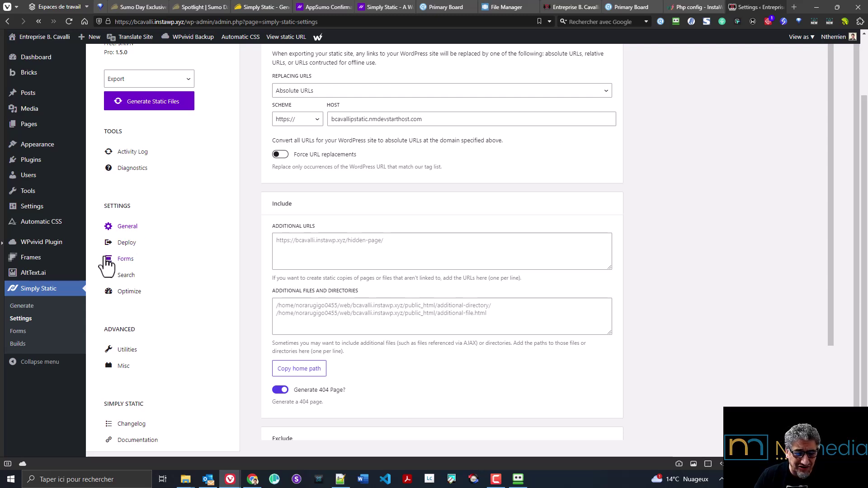
{"action": "left_click", "coordinate": [123, 292]}
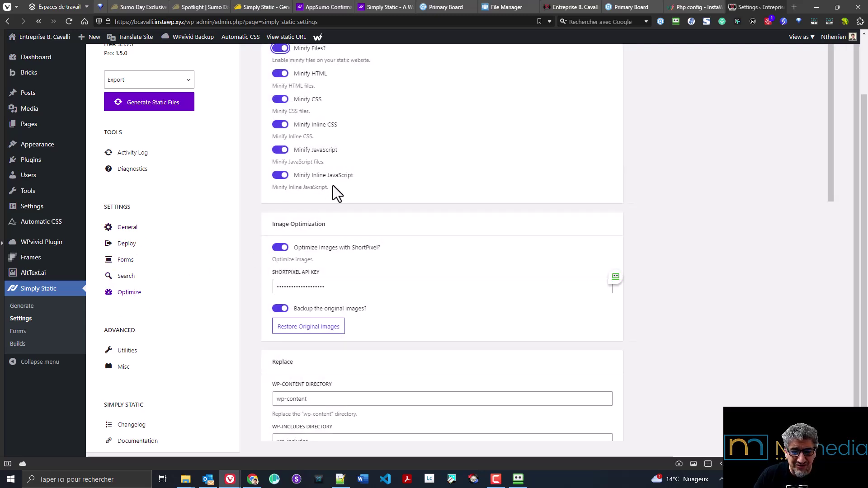
{"action": "scroll", "coordinate": [343, 221], "scroll_direction": "down", "scroll_amount": 6}
{"action": "scroll", "coordinate": [350, 232], "scroll_direction": "down", "scroll_amount": 5}
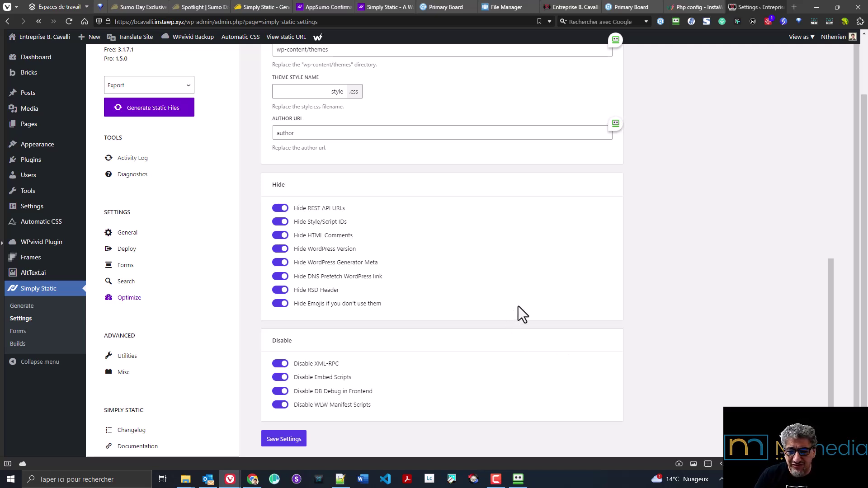
- Open Simply Static's Forms settings and review the Forms, Comments, CORS and iFrame sections
{"action": "left_click", "coordinate": [125, 266]}
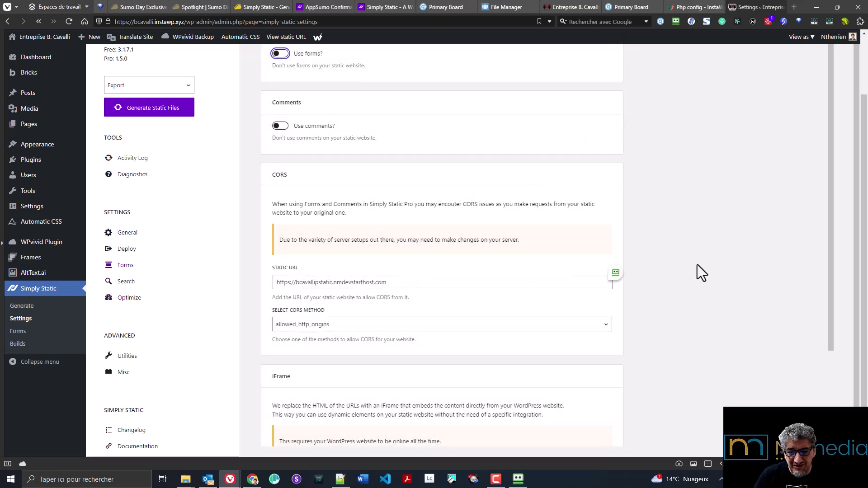
{"action": "scroll", "coordinate": [702, 269], "scroll_direction": "up", "scroll_amount": 2}
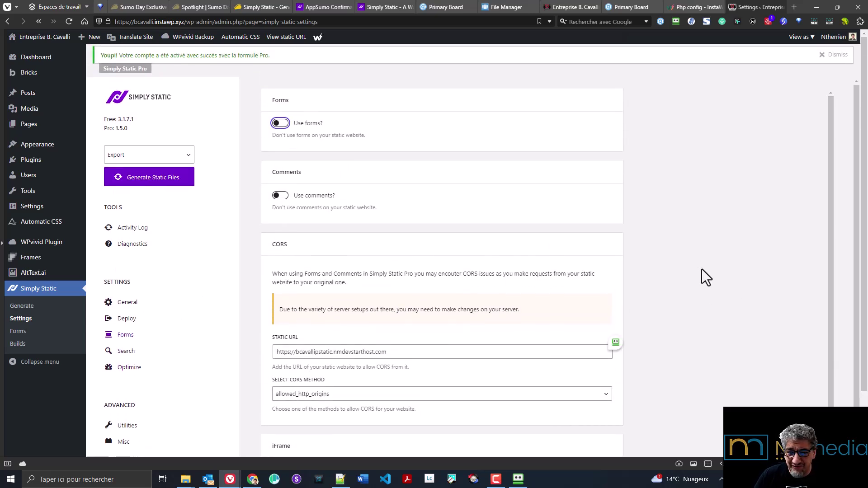
{"action": "scroll", "coordinate": [760, 274], "scroll_direction": "down", "scroll_amount": 3}
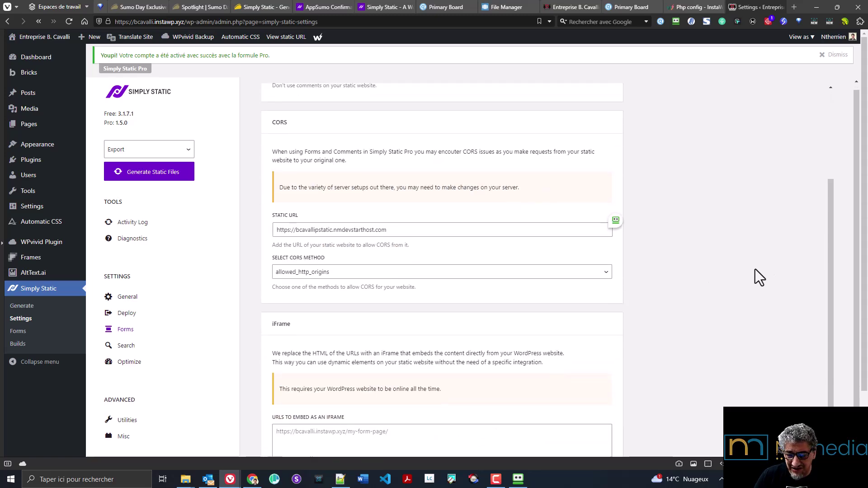
{"action": "scroll", "coordinate": [755, 268], "scroll_direction": "up", "scroll_amount": 3}
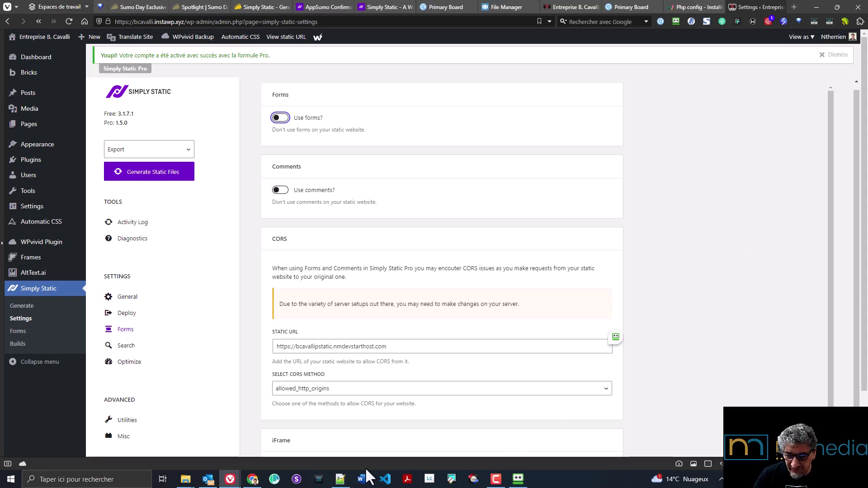
{"action": "left_click", "coordinate": [341, 480]}
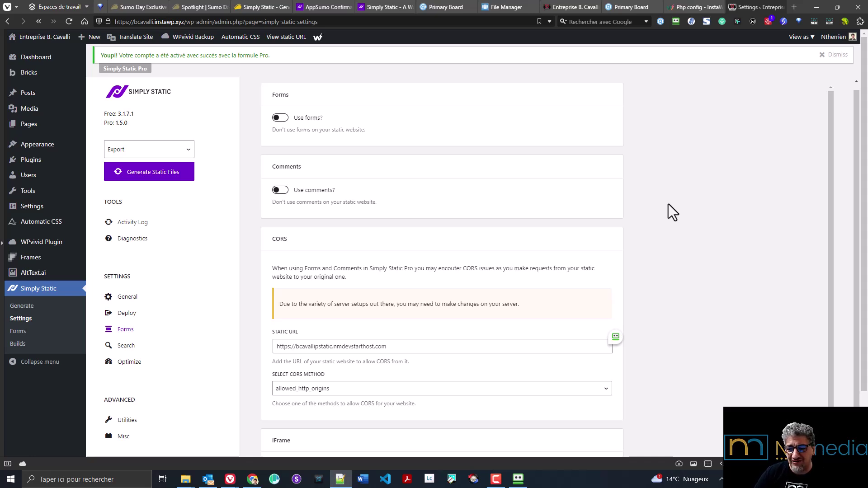
{"action": "mouse_move", "coordinate": [419, 12]}
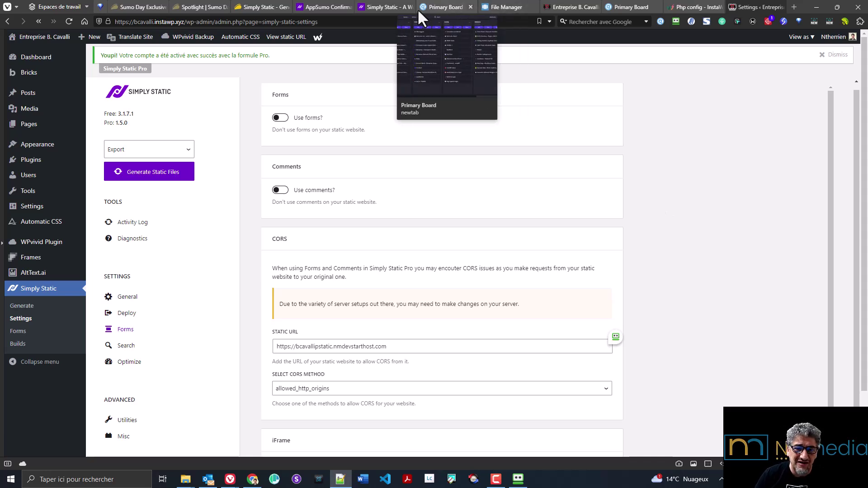
{"action": "mouse_move", "coordinate": [361, 4]}
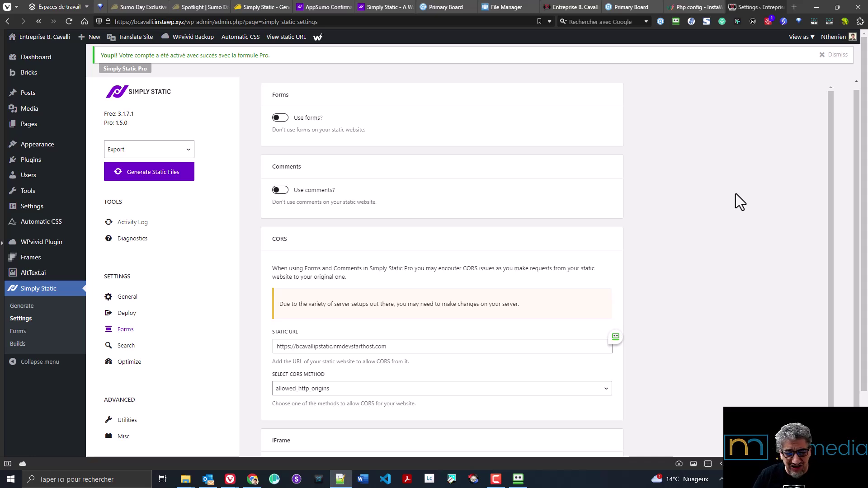
- Review the Include and Exclude sections of Simply Static's General settings, and view the Utilities settings
{"action": "scroll", "coordinate": [242, 303], "scroll_direction": "down", "scroll_amount": 2}
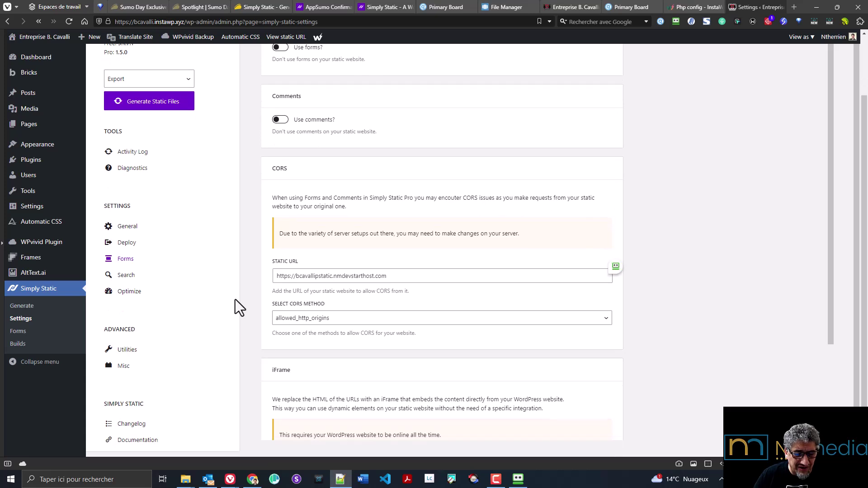
{"action": "left_click", "coordinate": [128, 227]}
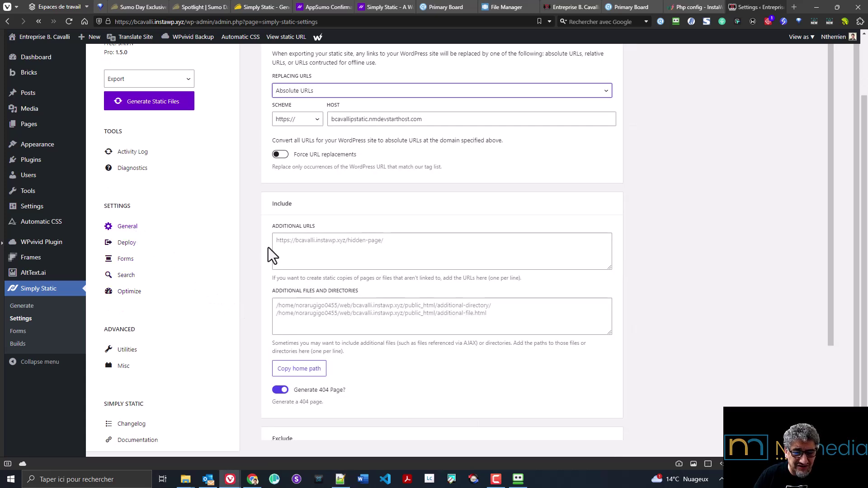
{"action": "scroll", "coordinate": [441, 246], "scroll_direction": "down", "scroll_amount": 3}
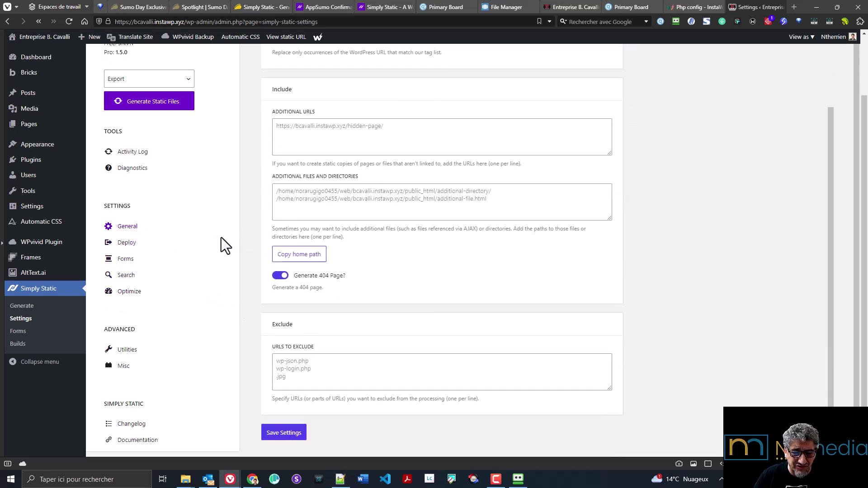
{"action": "left_click", "coordinate": [127, 350]}
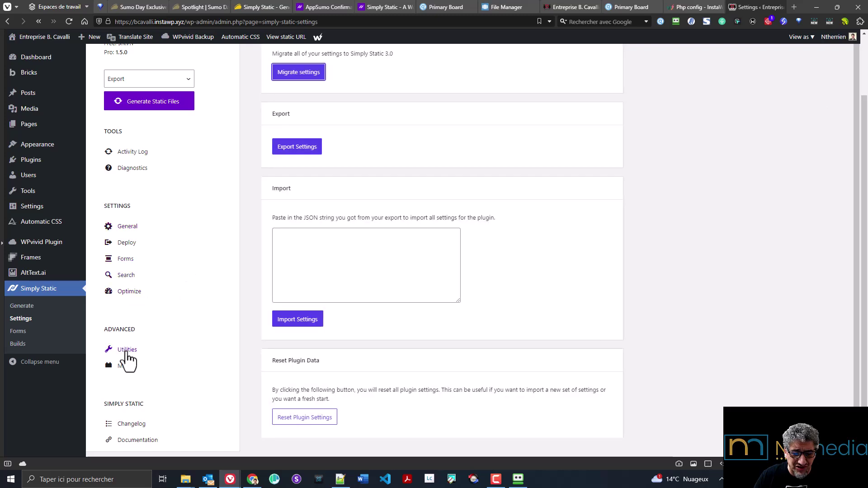
- Examine the wp-content, wp-includes and uploads directory fields in the Replace section of the Optimize settings
{"action": "left_click", "coordinate": [126, 293]}
{"action": "scroll", "coordinate": [457, 246], "scroll_direction": "down", "scroll_amount": 5}
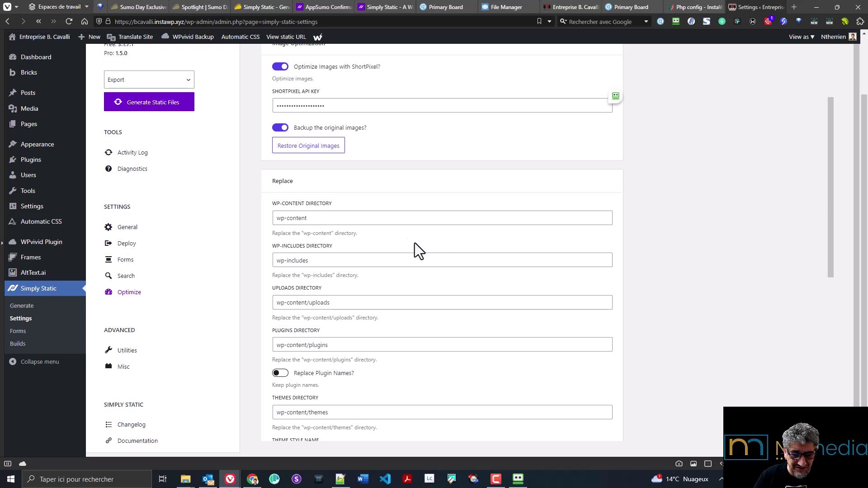
{"action": "left_click_drag", "start_coordinate": [353, 222], "coordinate": [252, 215]}
{"action": "left_click_drag", "start_coordinate": [310, 261], "coordinate": [250, 263]}
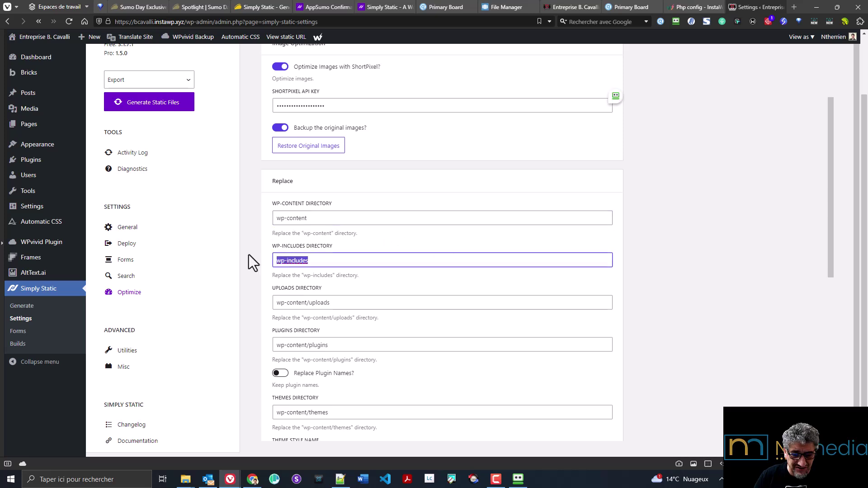
{"action": "left_click_drag", "start_coordinate": [338, 303], "coordinate": [317, 327]}
{"action": "scroll", "coordinate": [350, 319], "scroll_direction": "down", "scroll_amount": 2}
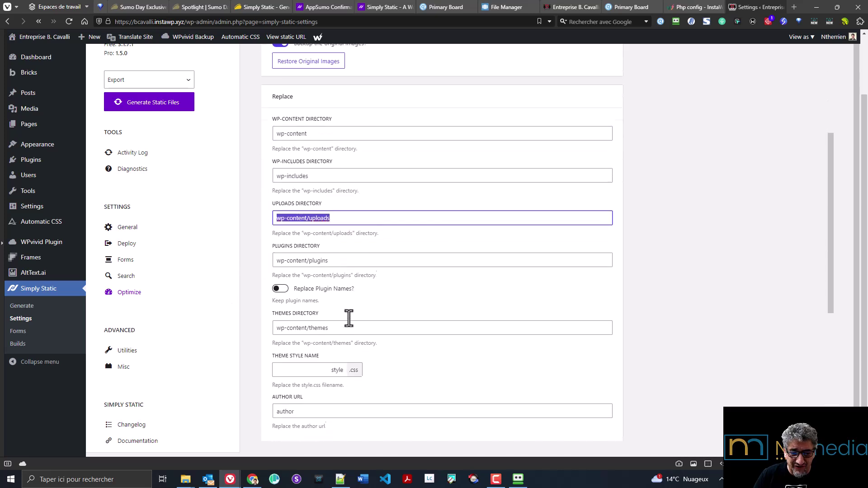
- Switch to the exported static site and inspect the stylesheet link paths inside its head element with the developer tools
{"action": "left_click", "coordinate": [558, 7]}
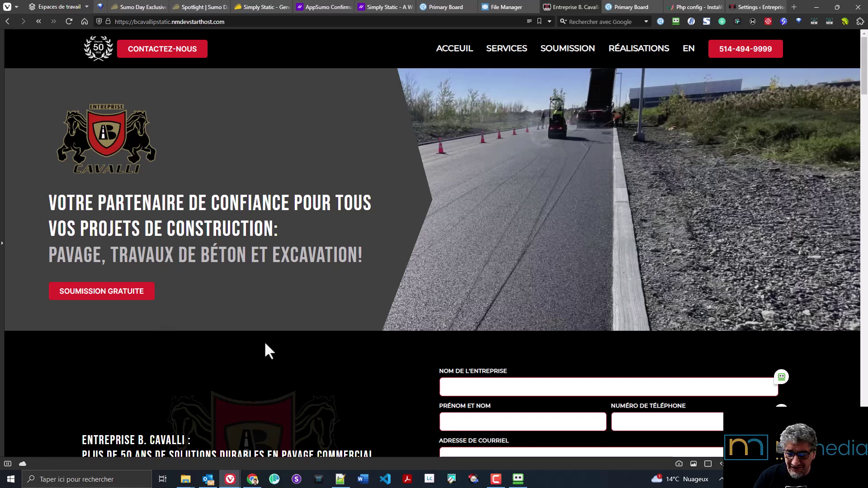
{"action": "key", "text": "F12"}
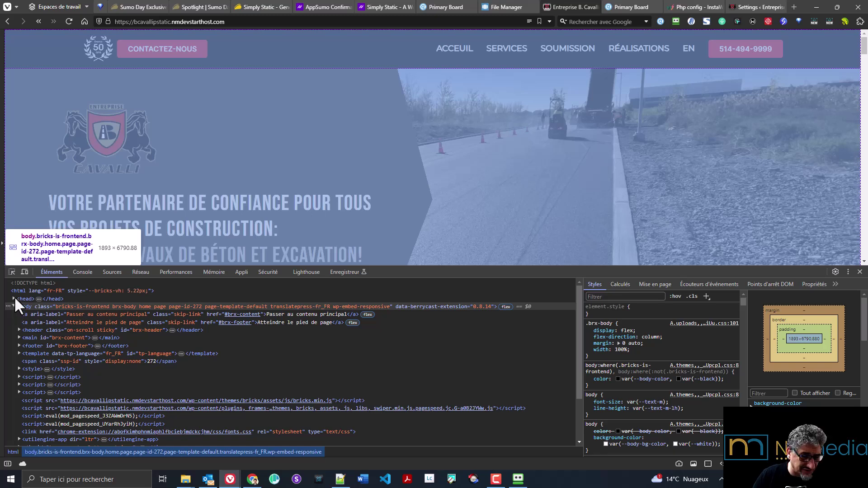
{"action": "left_click", "coordinate": [14, 299]}
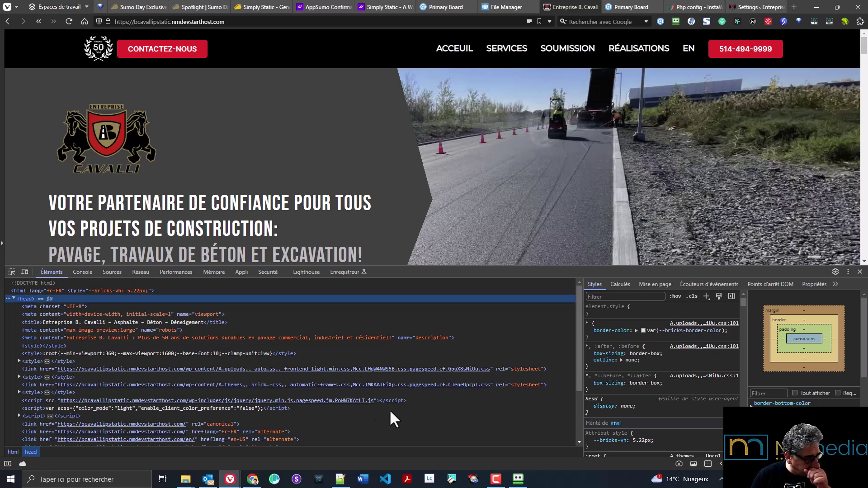
{"action": "scroll", "coordinate": [161, 387], "scroll_direction": "down", "scroll_amount": 2}
{"action": "scroll", "coordinate": [154, 380], "scroll_direction": "down", "scroll_amount": 1}
{"action": "left_click", "coordinate": [187, 342]}
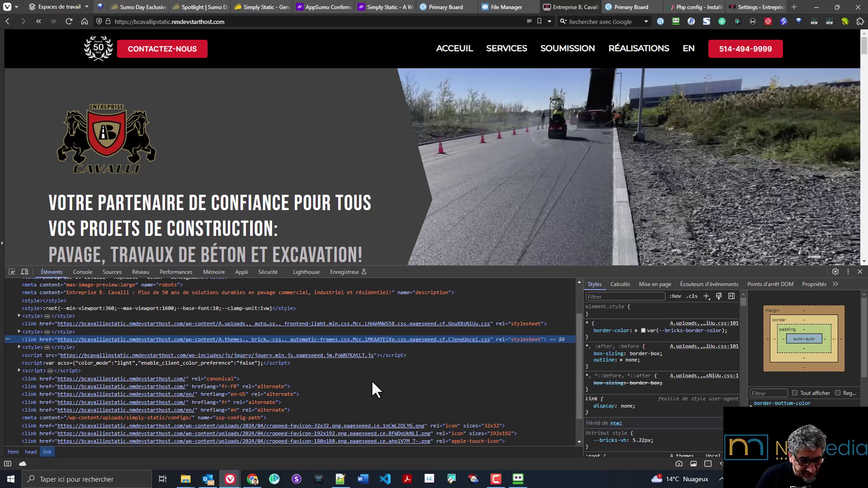
- Return to Simply Static's Optimize settings and review the Replace directory fields and the Hide options
{"action": "left_click", "coordinate": [764, 7]}
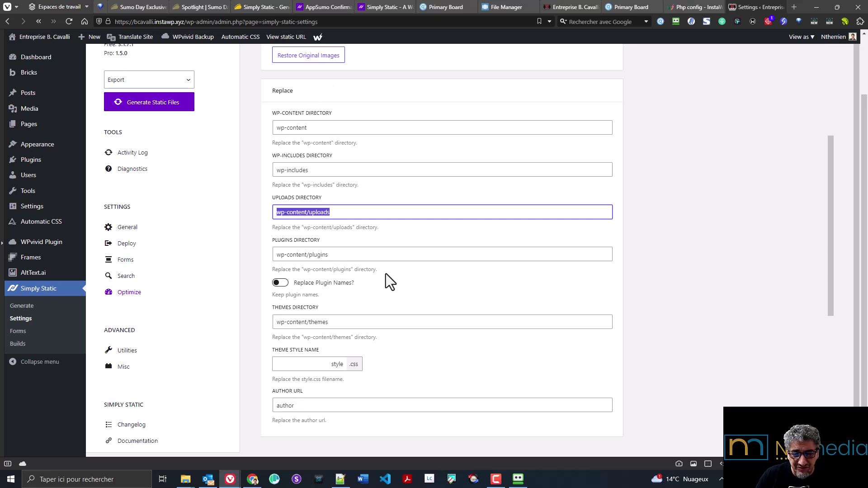
{"action": "scroll", "coordinate": [470, 319], "scroll_direction": "down", "scroll_amount": 1}
{"action": "scroll", "coordinate": [493, 326], "scroll_direction": "down", "scroll_amount": 2}
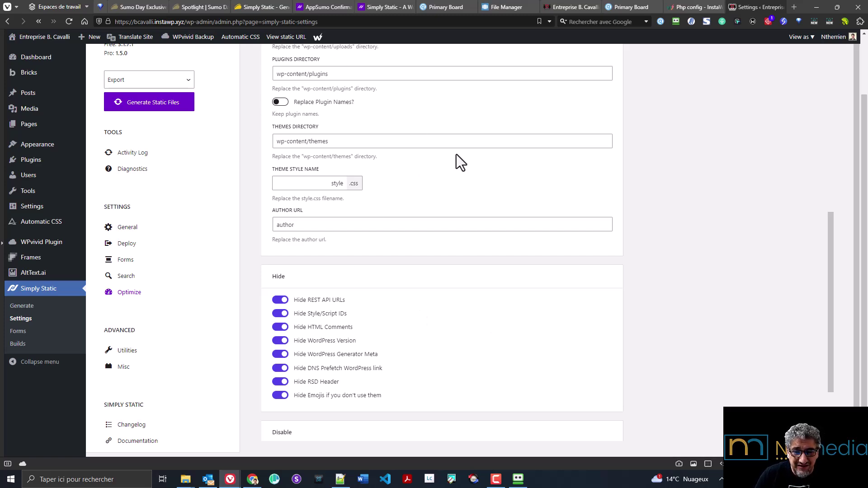
{"action": "scroll", "coordinate": [484, 185], "scroll_direction": "up", "scroll_amount": 5}
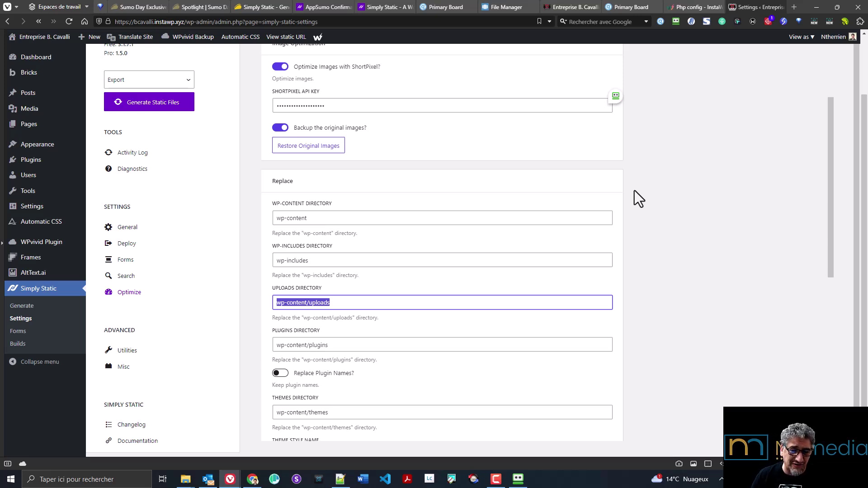
- Switch to the hosting File Manager showing the bcavallipstatic folder and close the completed Uploads list
{"action": "left_click", "coordinate": [493, 8]}
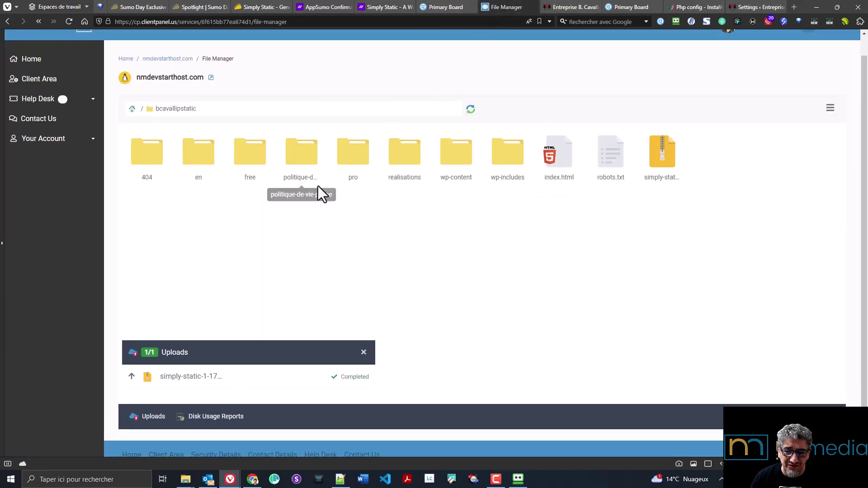
{"action": "left_click", "coordinate": [364, 353]}
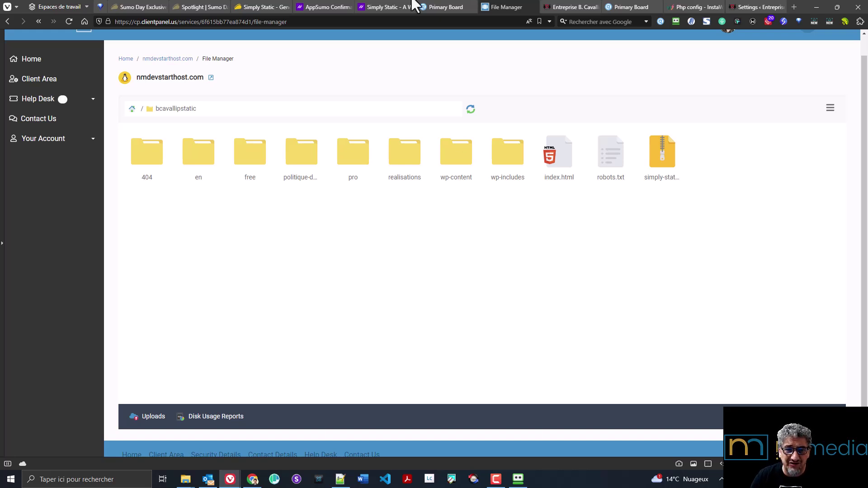
- Open the Simply Static Pro product page on simplystatic.com and review its deployment, optimization, forms and search feature sections
{"action": "left_click", "coordinate": [392, 8]}
{"action": "mouse_move", "coordinate": [396, 117]}
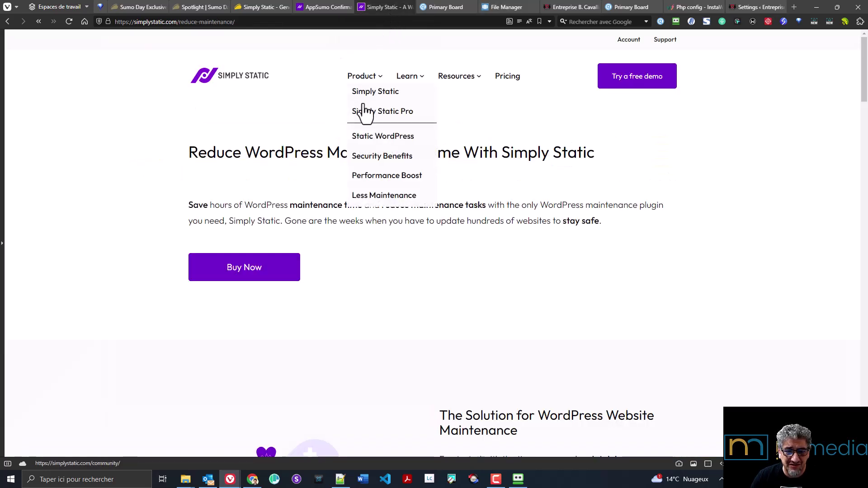
{"action": "left_click", "coordinate": [364, 111]}
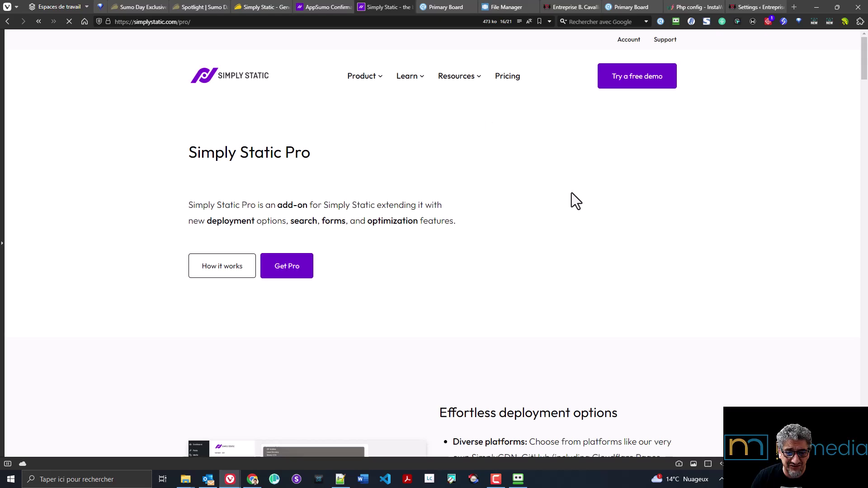
{"action": "scroll", "coordinate": [566, 190], "scroll_direction": "down", "scroll_amount": 12}
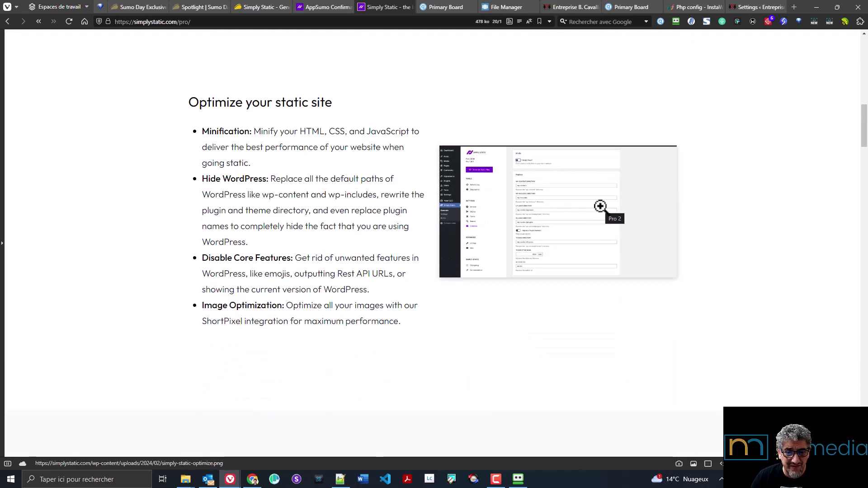
{"action": "scroll", "coordinate": [600, 207], "scroll_direction": "up", "scroll_amount": 7}
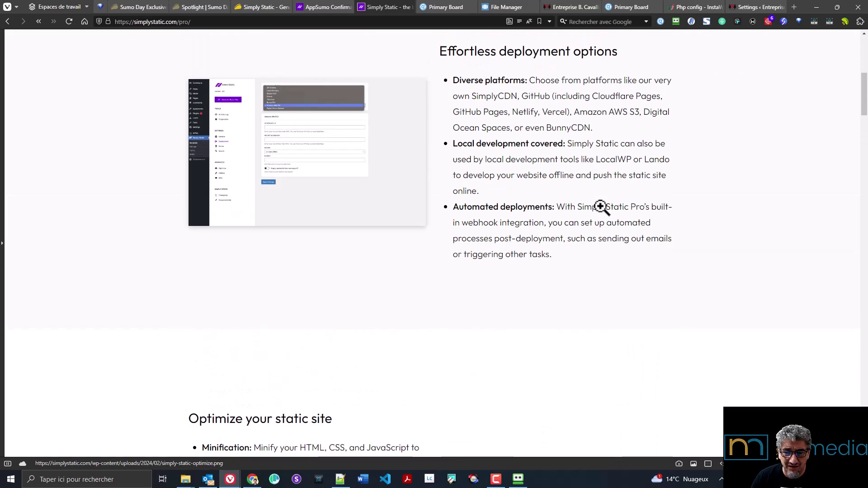
{"action": "scroll", "coordinate": [601, 206], "scroll_direction": "down", "scroll_amount": 12}
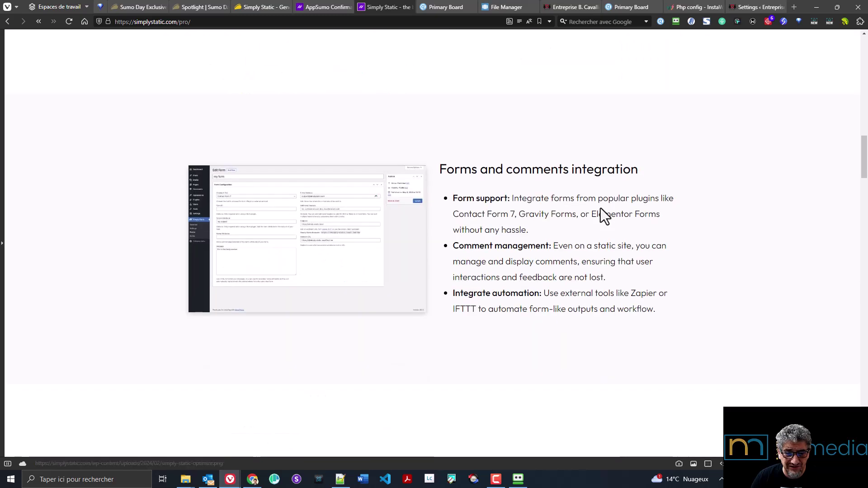
{"action": "scroll", "coordinate": [600, 213], "scroll_direction": "down", "scroll_amount": 7}
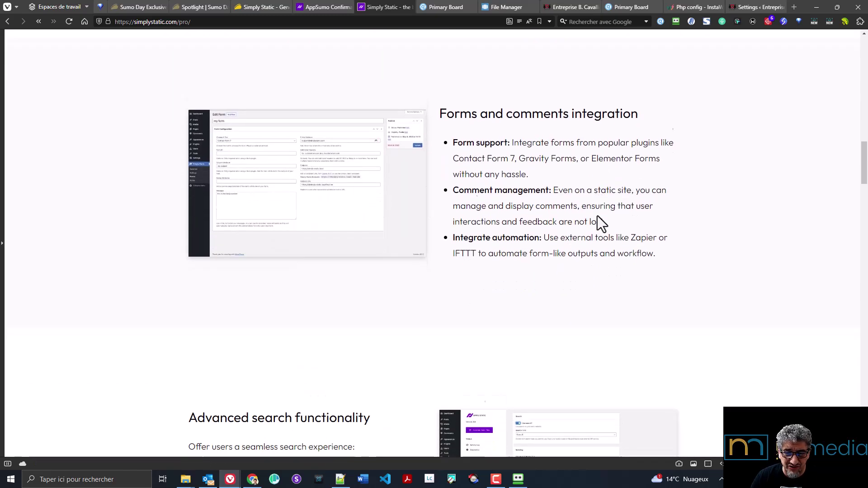
{"action": "scroll", "coordinate": [692, 226], "scroll_direction": "down", "scroll_amount": 5}
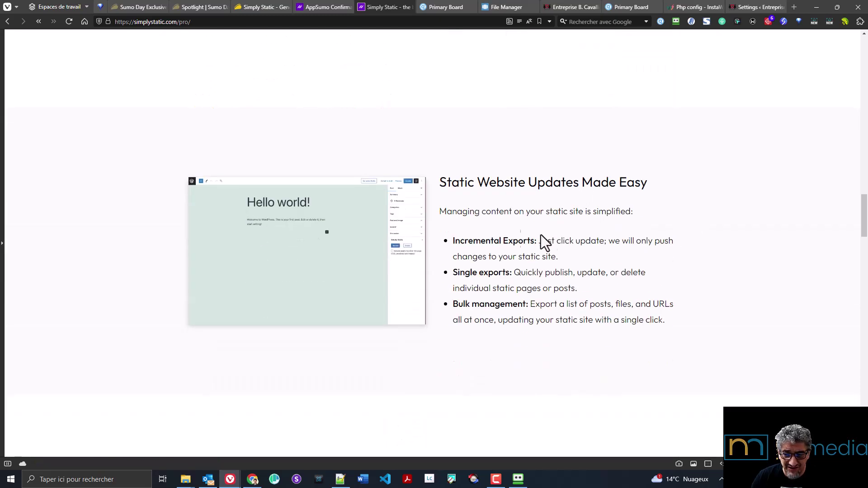
- Highlight the Incremental Exports, Single exports and Bulk management features, and continue to the Go Multilingual section
{"action": "left_click_drag", "start_coordinate": [454, 241], "coordinate": [553, 242]}
{"action": "left_click", "coordinate": [443, 274]}
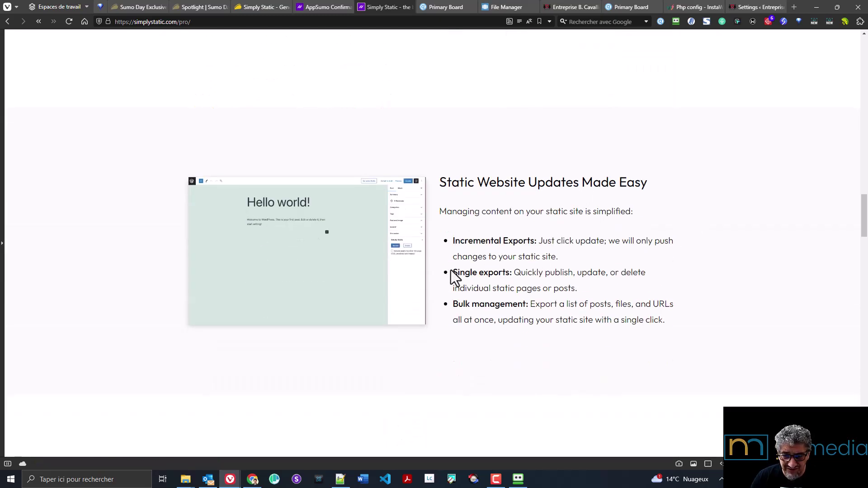
{"action": "left_click_drag", "start_coordinate": [453, 272], "coordinate": [527, 273]}
{"action": "left_click_drag", "start_coordinate": [452, 303], "coordinate": [529, 304]}
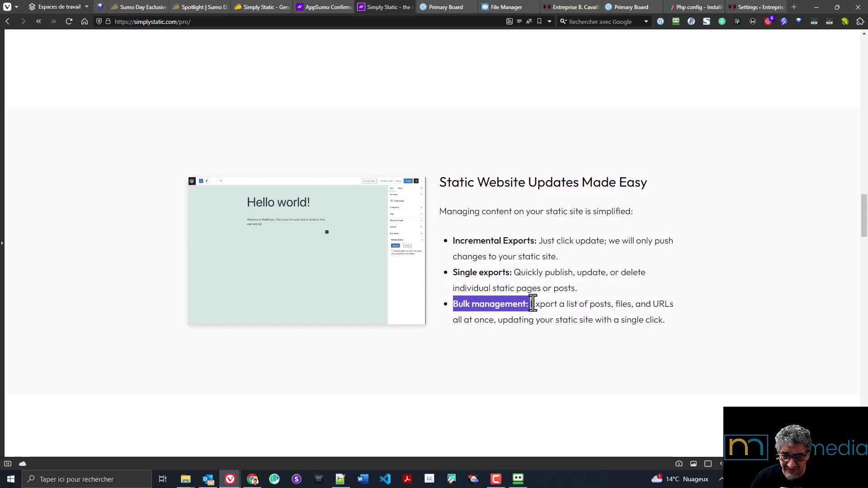
{"action": "scroll", "coordinate": [588, 249], "scroll_direction": "down", "scroll_amount": 3}
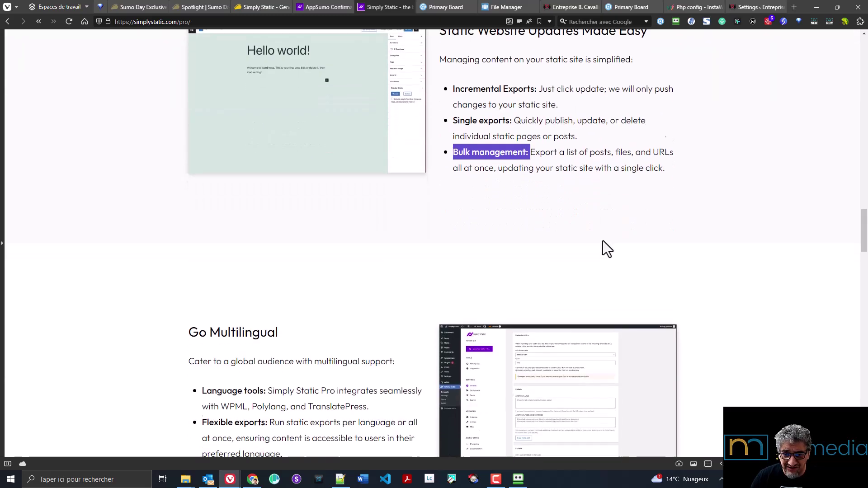